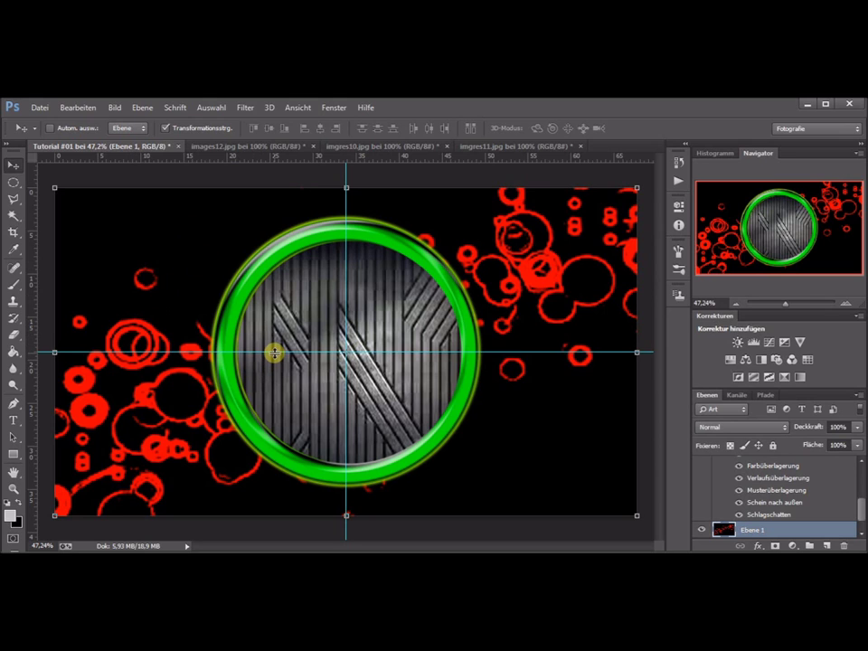
Replace the old guides with new vertical and horizontal guides crossing at the circle's centre
{"action": "left_click_drag", "start_coordinate": [273, 353], "coordinate": [270, 154]}
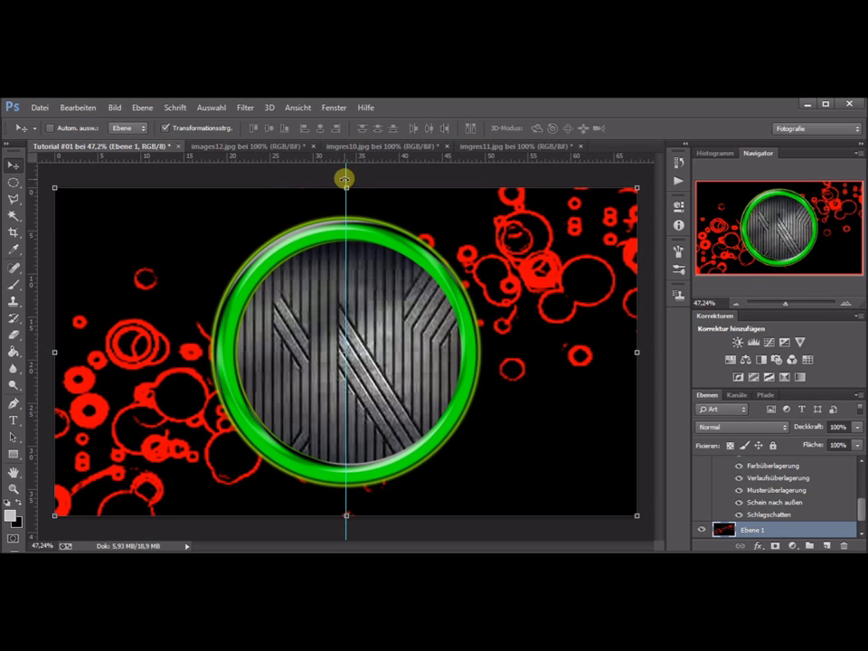
{"action": "left_click_drag", "start_coordinate": [345, 181], "coordinate": [7, 312]}
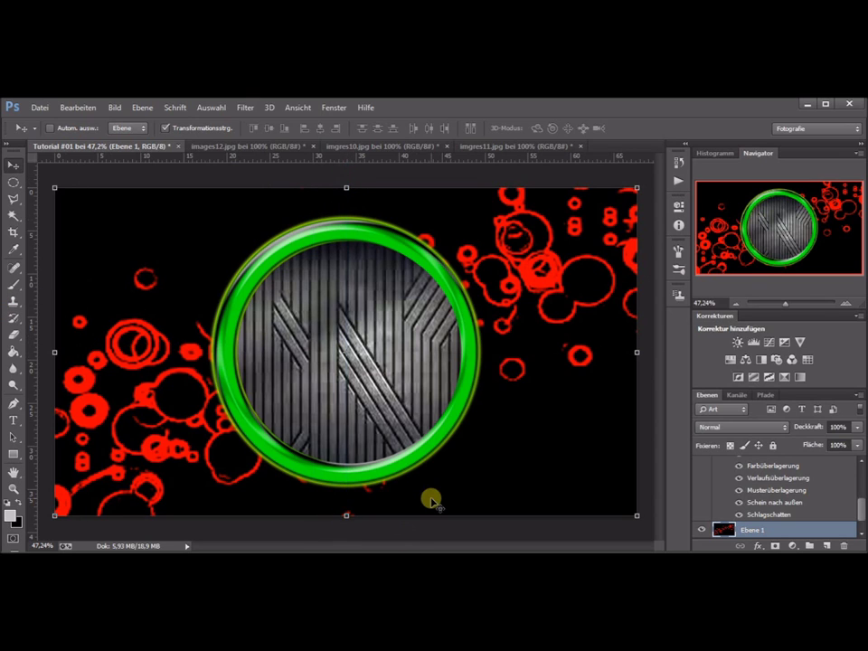
{"action": "left_click_drag", "start_coordinate": [27, 331], "coordinate": [346, 352]}
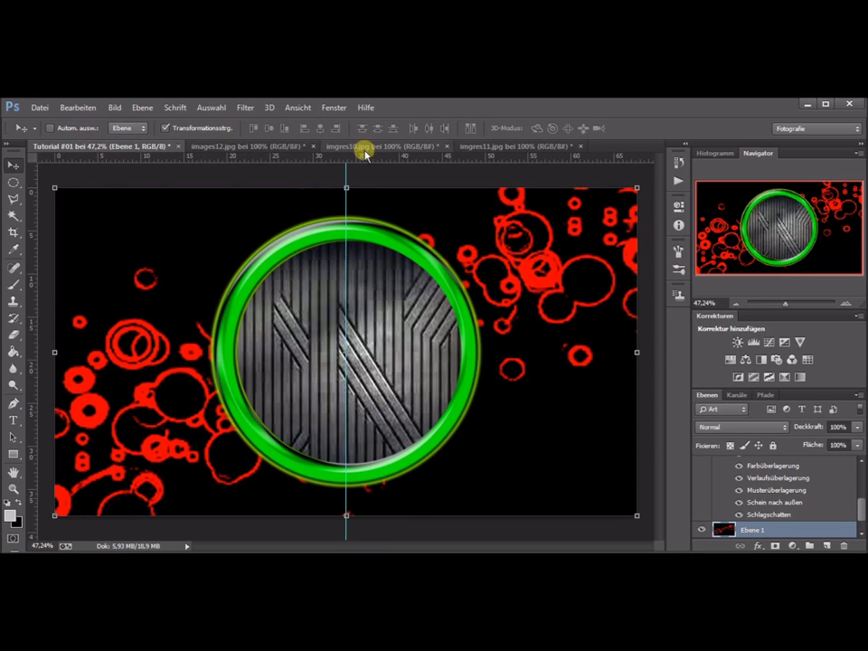
{"action": "left_click_drag", "start_coordinate": [368, 154], "coordinate": [377, 352]}
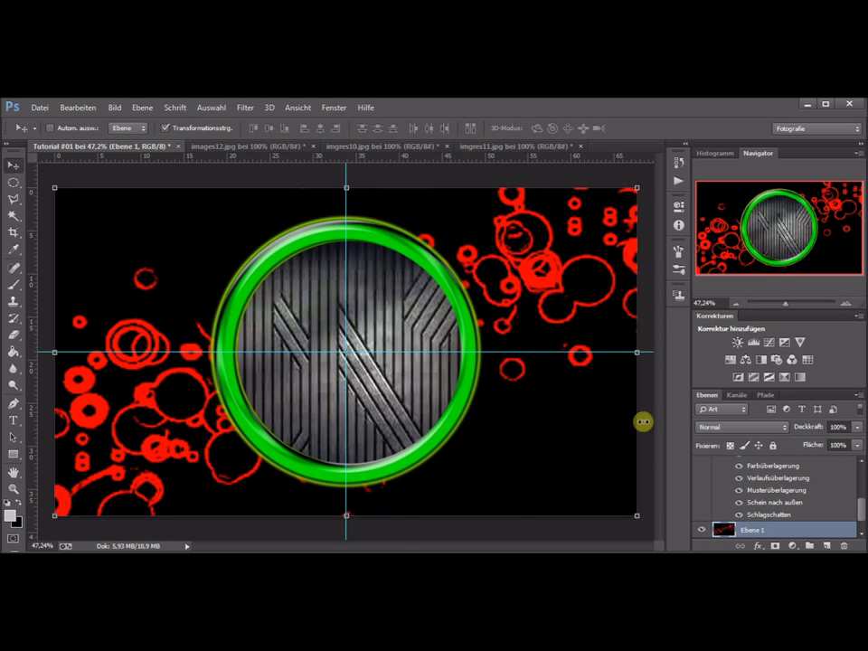
Select the mask of the hintergrund kreis layer
{"action": "left_click_drag", "start_coordinate": [856, 508], "coordinate": [862, 469]}
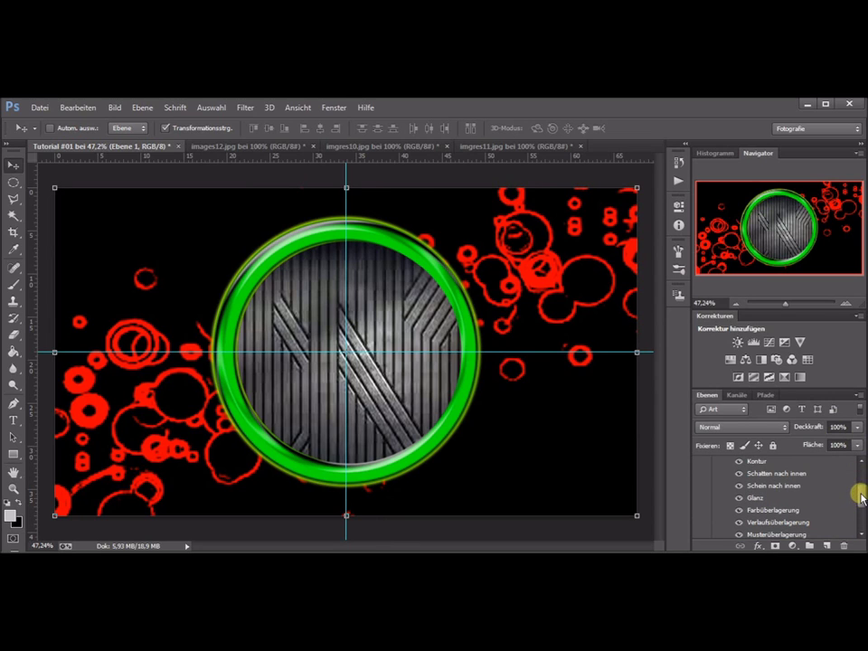
{"action": "left_click_drag", "start_coordinate": [859, 504], "coordinate": [859, 472]}
{"action": "left_click", "coordinate": [753, 463]}
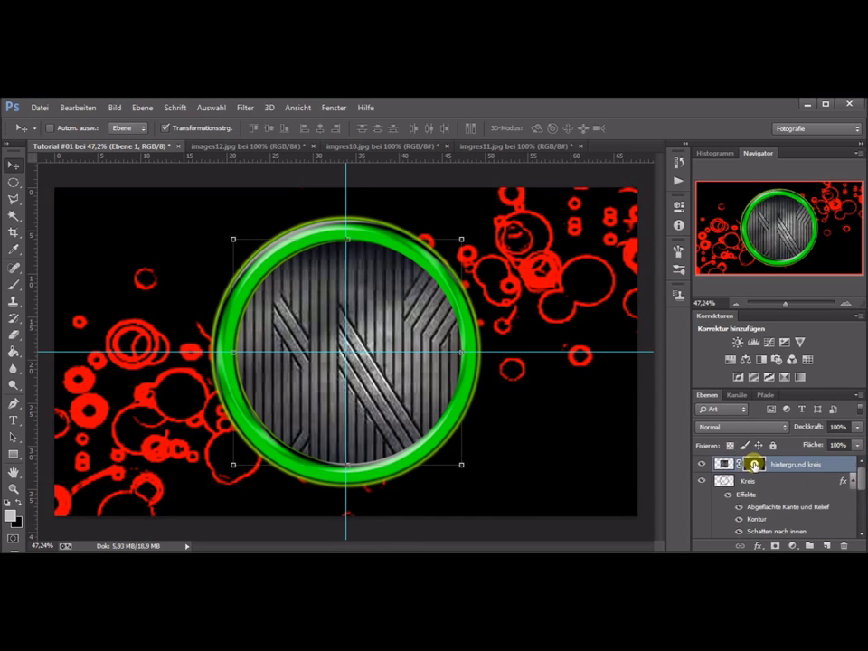
Target the hintergrund kreis layer content and remove both the vertical and horizontal guides
{"action": "key", "text": "ctrl+2"}
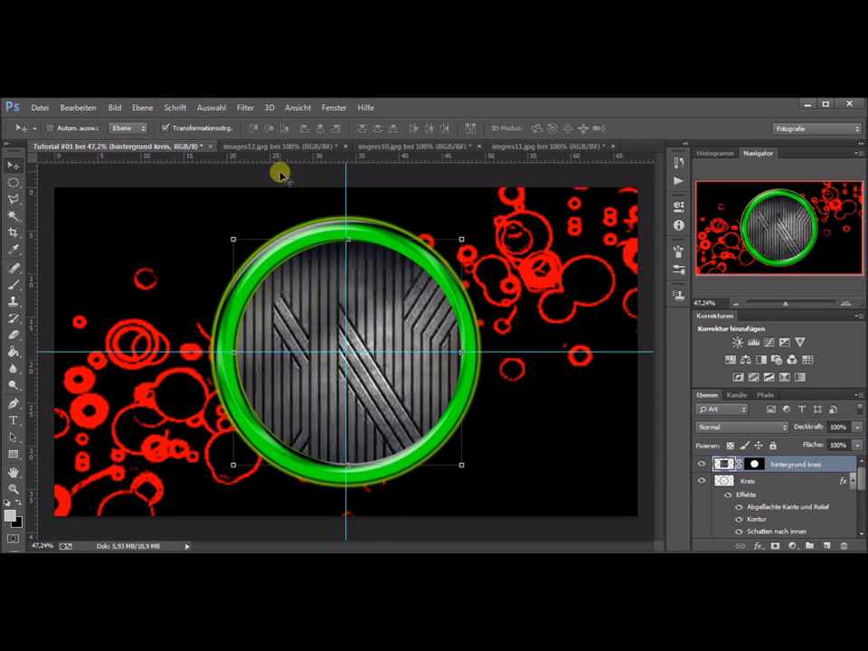
{"action": "left_click_drag", "start_coordinate": [346, 183], "coordinate": [10, 205]}
{"action": "mouse_move", "coordinate": [207, 351]}
{"action": "left_mouse_down"}
{"action": "mouse_move", "coordinate": [259, 185]}
{"action": "mouse_move", "coordinate": [249, 169]}
{"action": "left_mouse_up"}
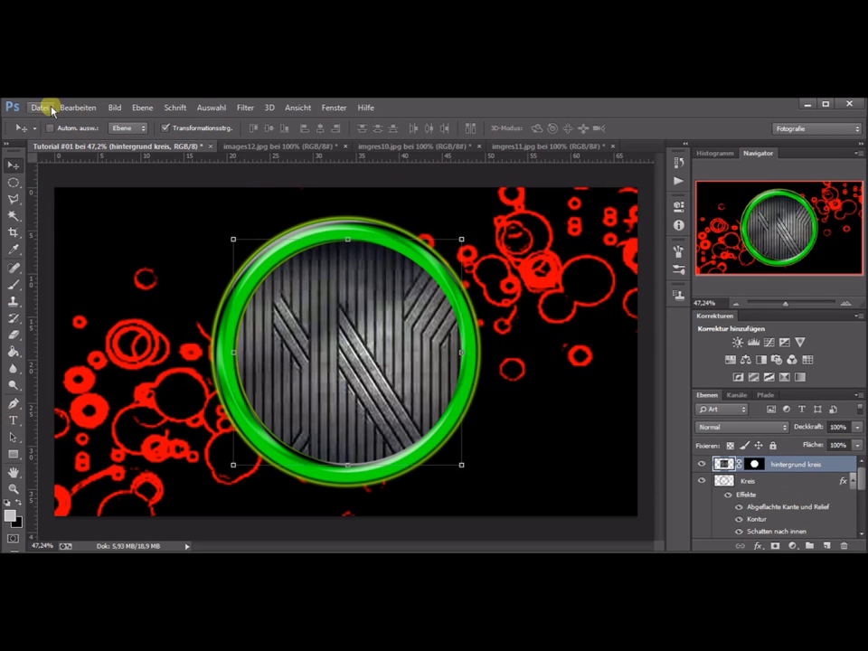
Close images12.jpg, imgres10 and imgres11 without saving their changes
{"action": "left_click", "coordinate": [347, 147]}
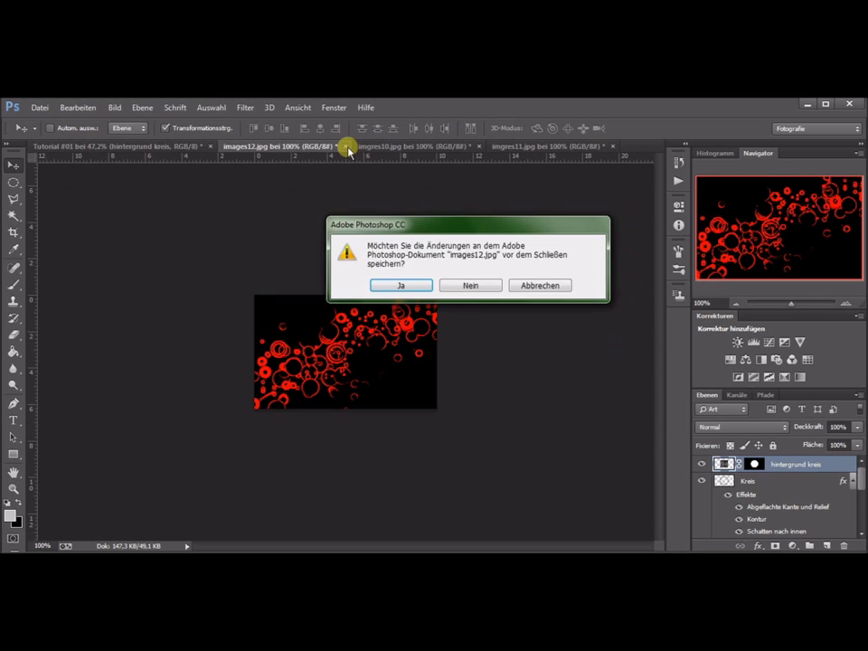
{"action": "left_click", "coordinate": [472, 288]}
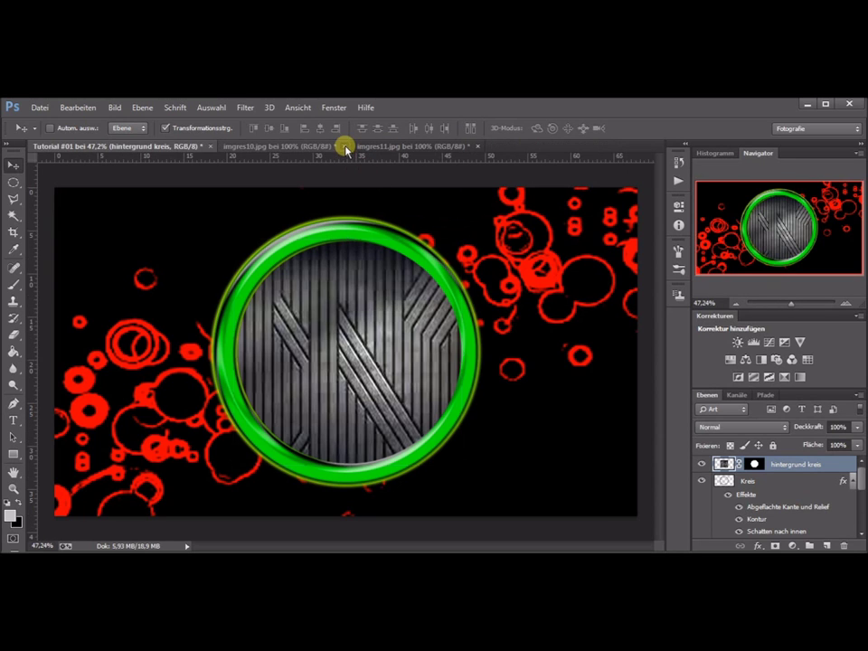
{"action": "left_click", "coordinate": [347, 148]}
{"action": "left_click", "coordinate": [470, 285]}
{"action": "left_click", "coordinate": [344, 146]}
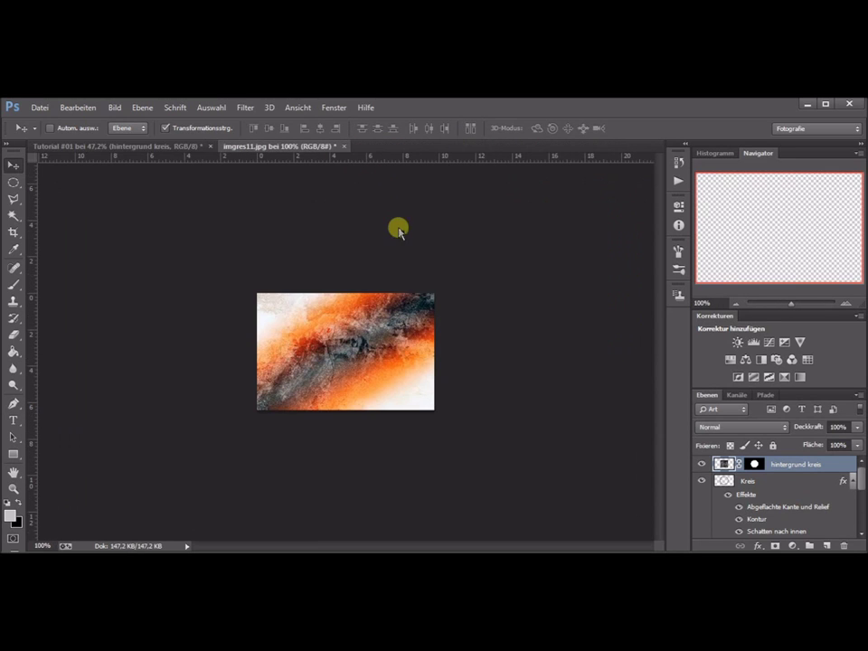
{"action": "left_click", "coordinate": [441, 286]}
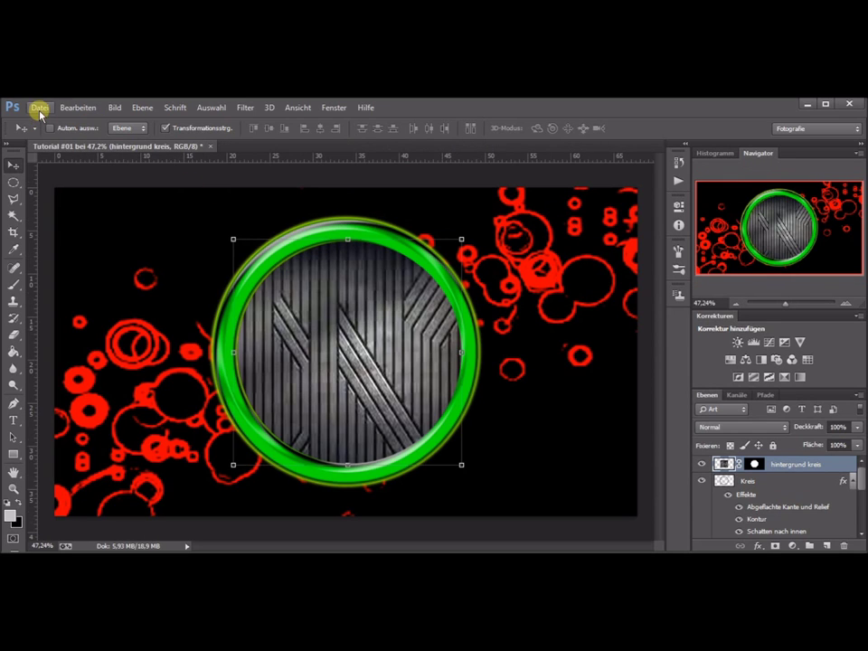
{"action": "left_click", "coordinate": [38, 107]}
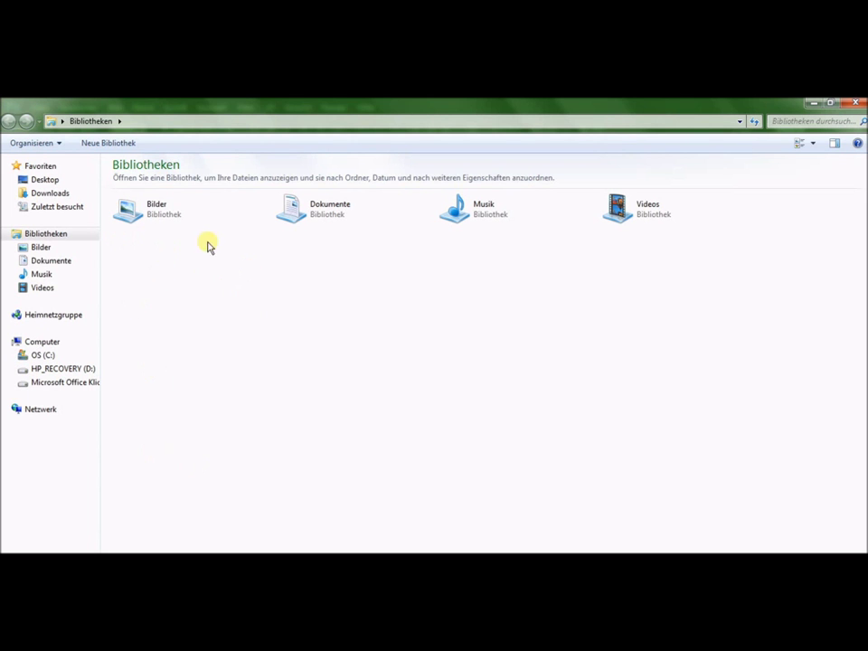
Open Bilder, then the clan logo folder, and show its files as extra large thumbnails
{"action": "double_click", "coordinate": [172, 214]}
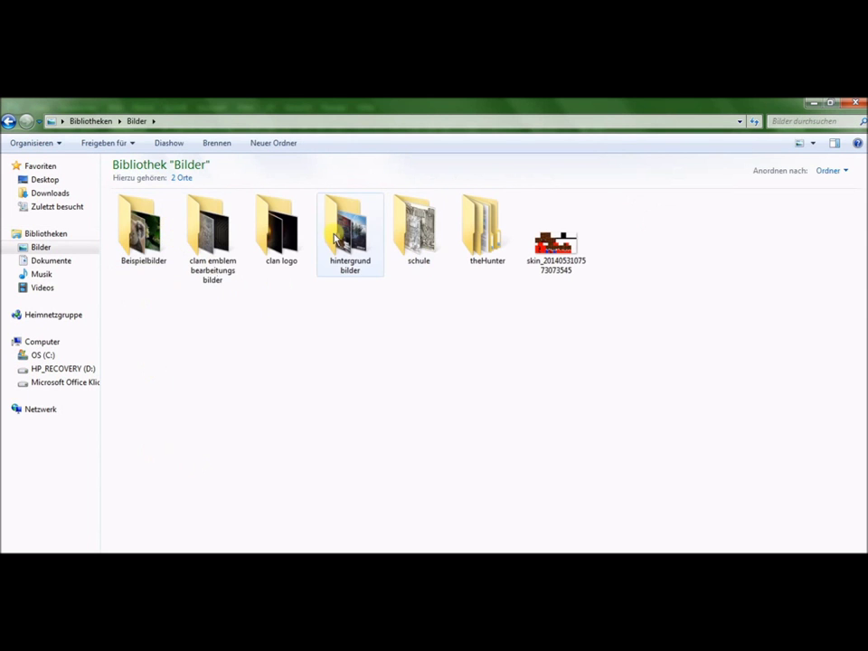
{"action": "double_click", "coordinate": [281, 231]}
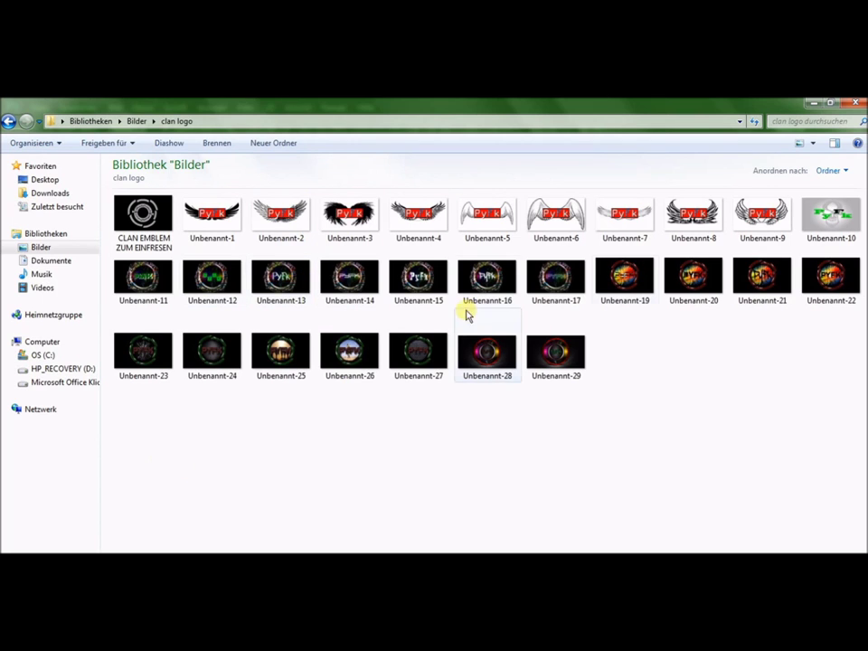
{"action": "left_click", "coordinate": [802, 144]}
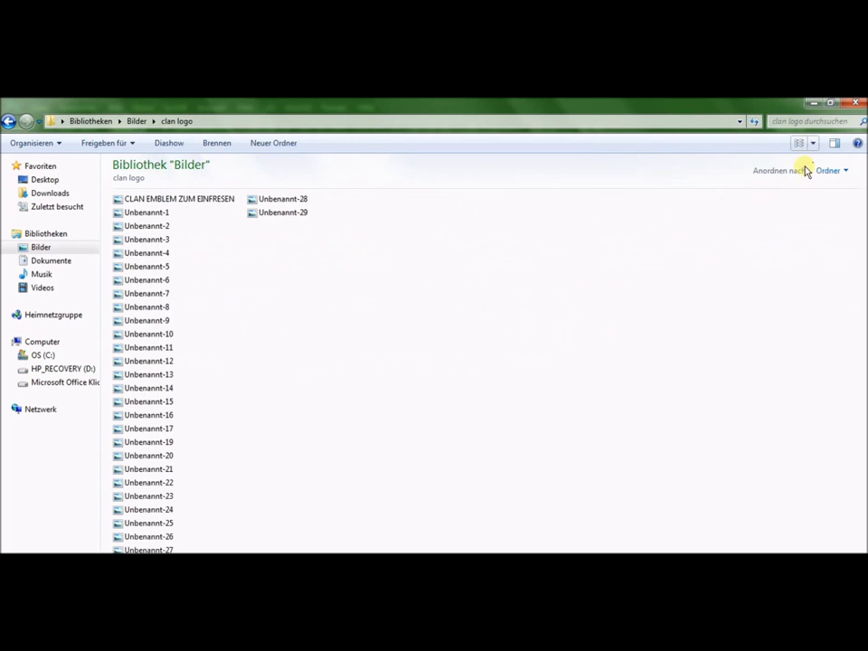
{"action": "left_click", "coordinate": [801, 145]}
{"action": "left_click", "coordinate": [800, 145]}
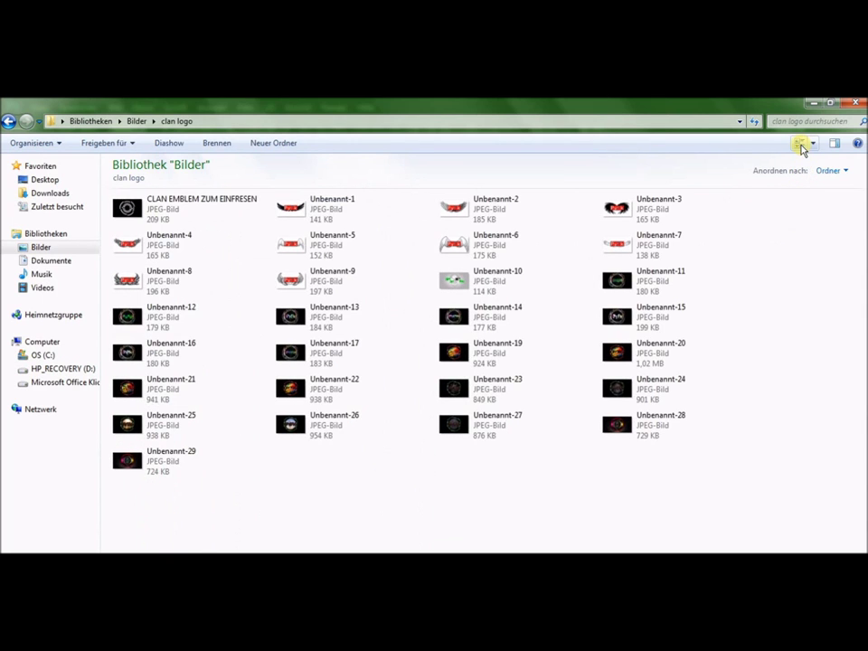
{"action": "left_click", "coordinate": [800, 145]}
{"action": "left_click", "coordinate": [801, 144]}
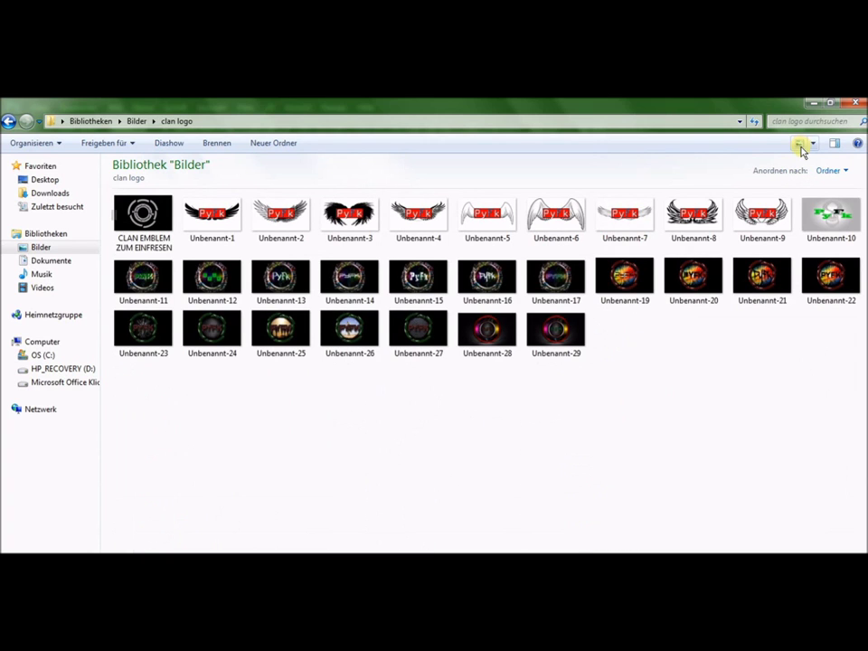
{"action": "left_click", "coordinate": [811, 145]}
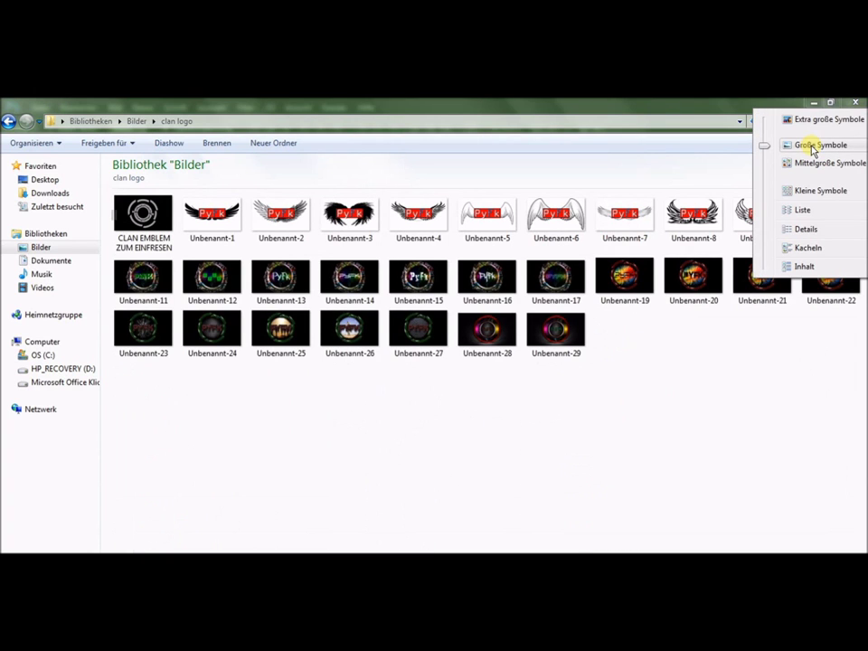
{"action": "left_click", "coordinate": [766, 120]}
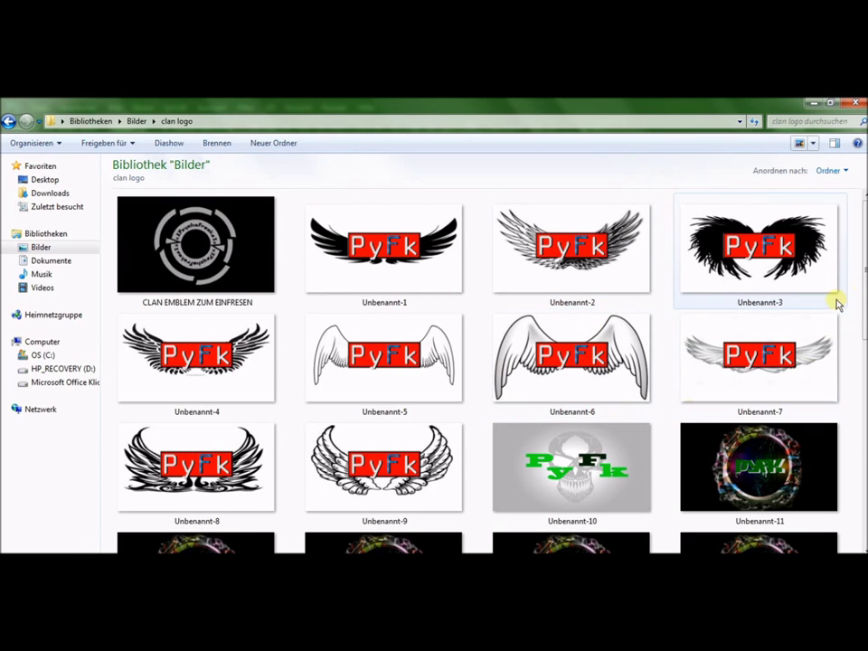
Scroll through the PYFK clan logo thumbnails
{"action": "left_click_drag", "start_coordinate": [861, 312], "coordinate": [862, 355]}
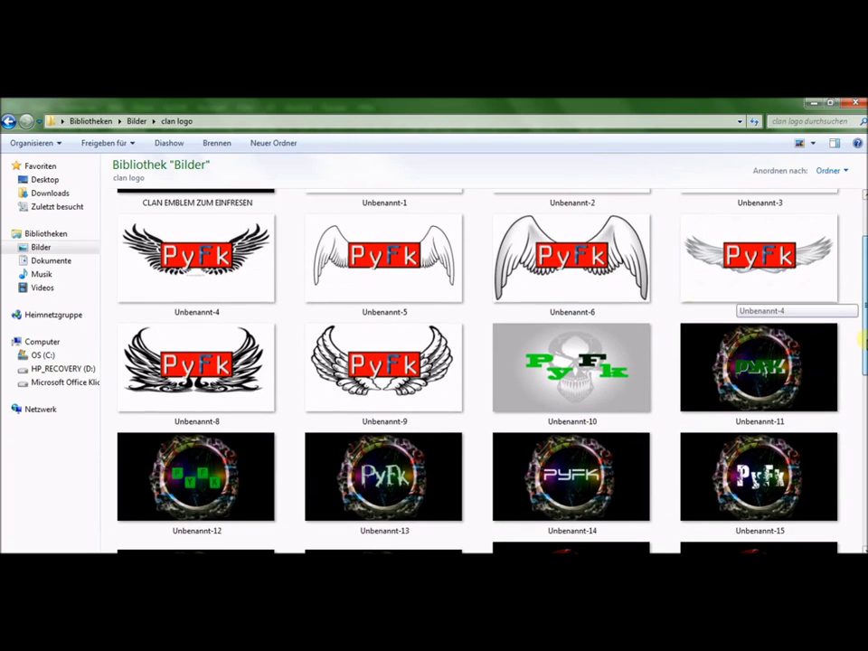
{"action": "scroll", "coordinate": [732, 298], "scroll_direction": "down", "scroll_amount": 1}
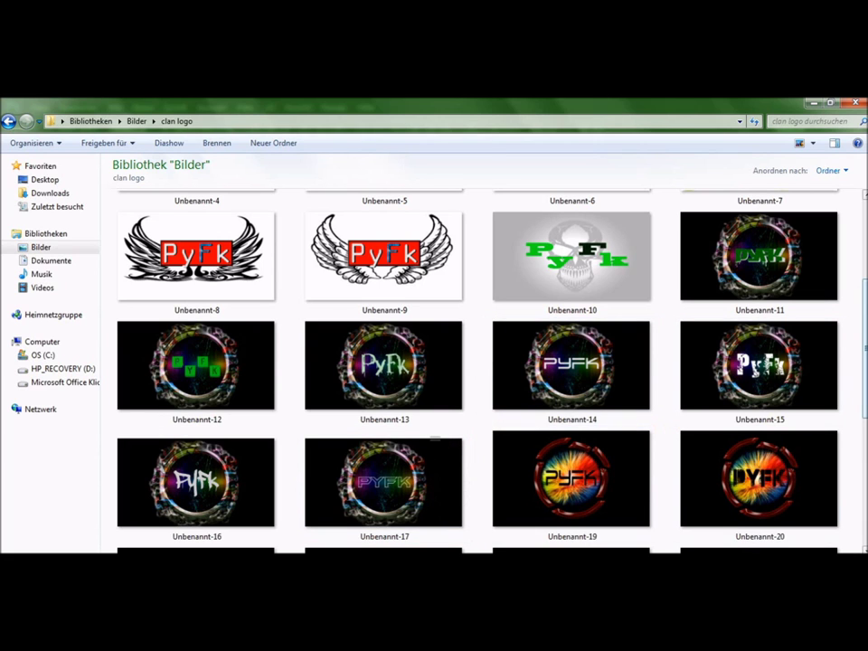
{"action": "left_click_drag", "start_coordinate": [860, 297], "coordinate": [859, 343]}
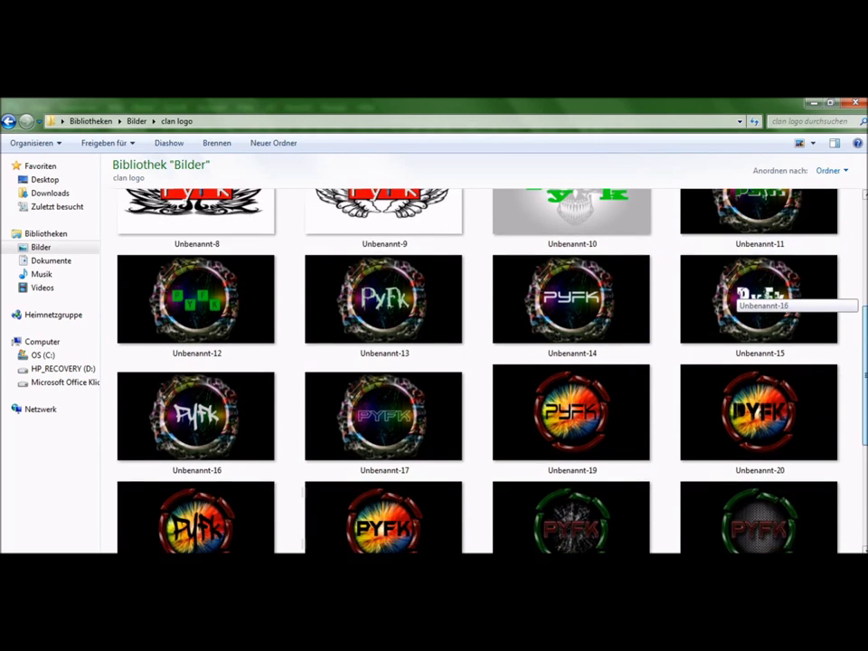
{"action": "left_click_drag", "start_coordinate": [861, 387], "coordinate": [865, 436]}
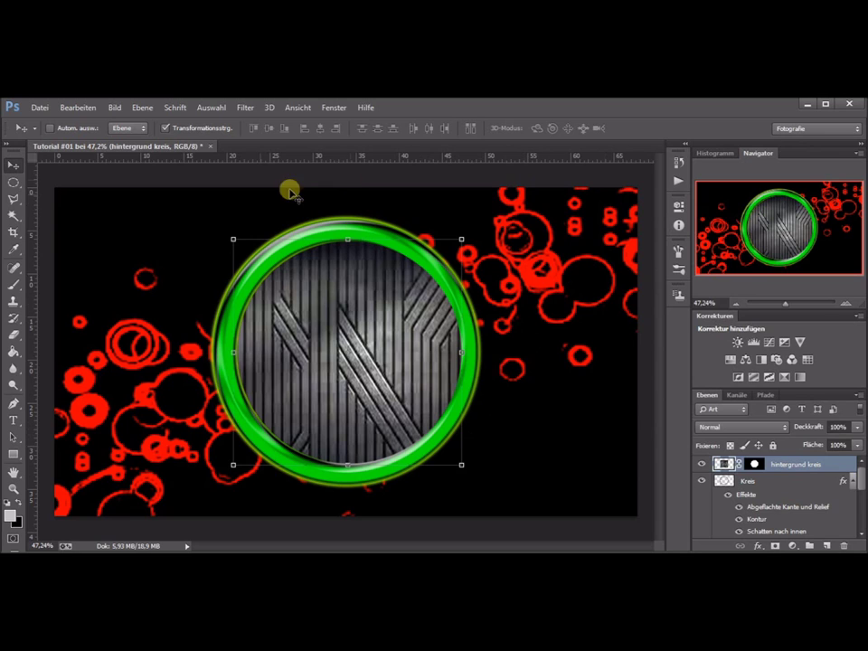
Open the Datei menu and dismiss it without choosing a command
{"action": "left_click", "coordinate": [41, 107]}
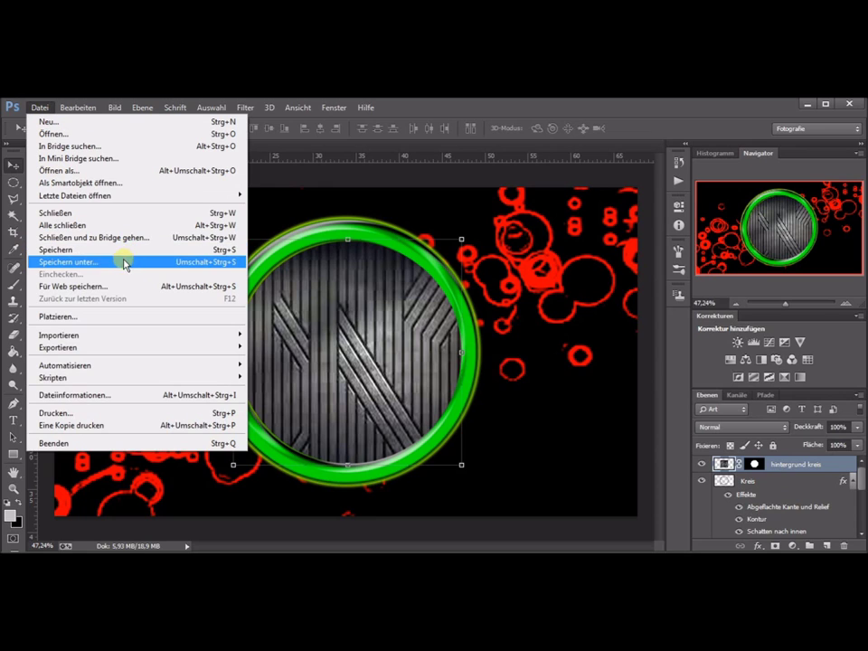
{"action": "left_click", "coordinate": [185, 507]}
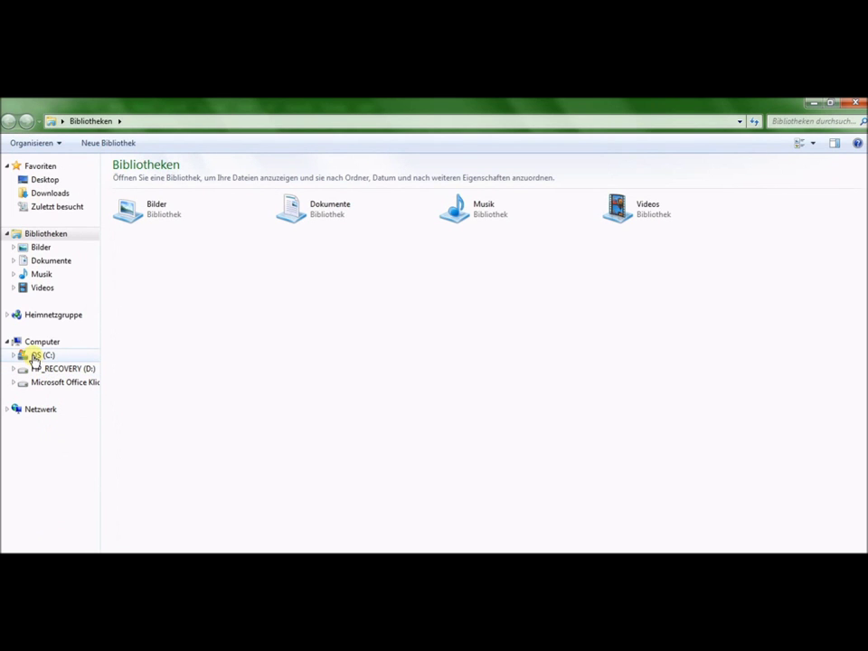
Navigate via Dokumente and OS (C:) into the C:\Windows folder
{"action": "left_click", "coordinate": [48, 268]}
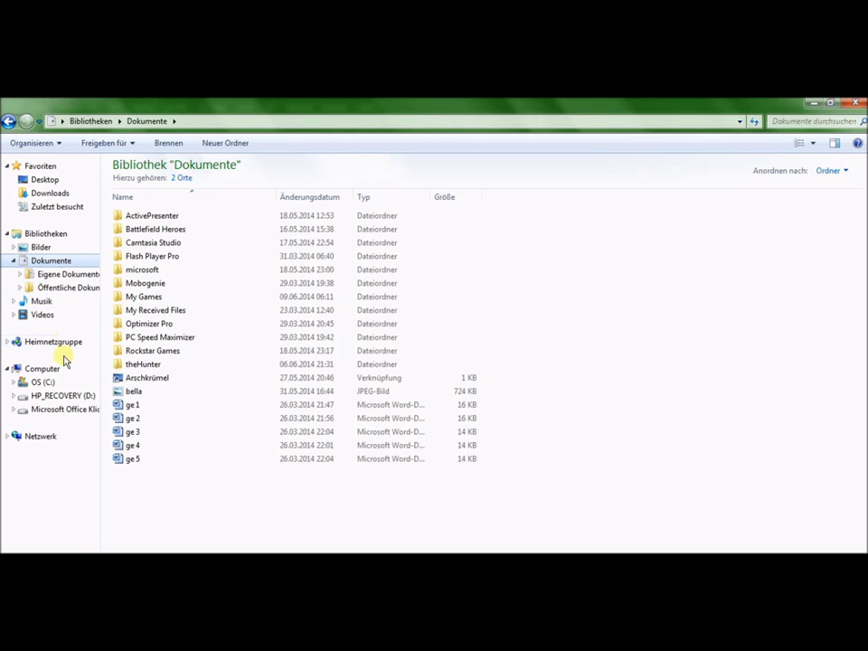
{"action": "left_click", "coordinate": [65, 384]}
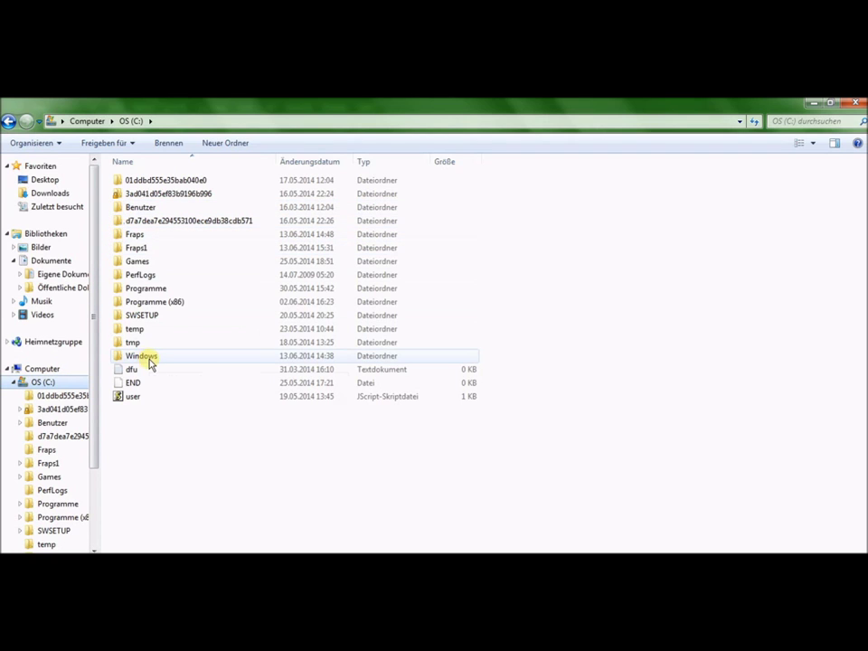
{"action": "left_click", "coordinate": [149, 360]}
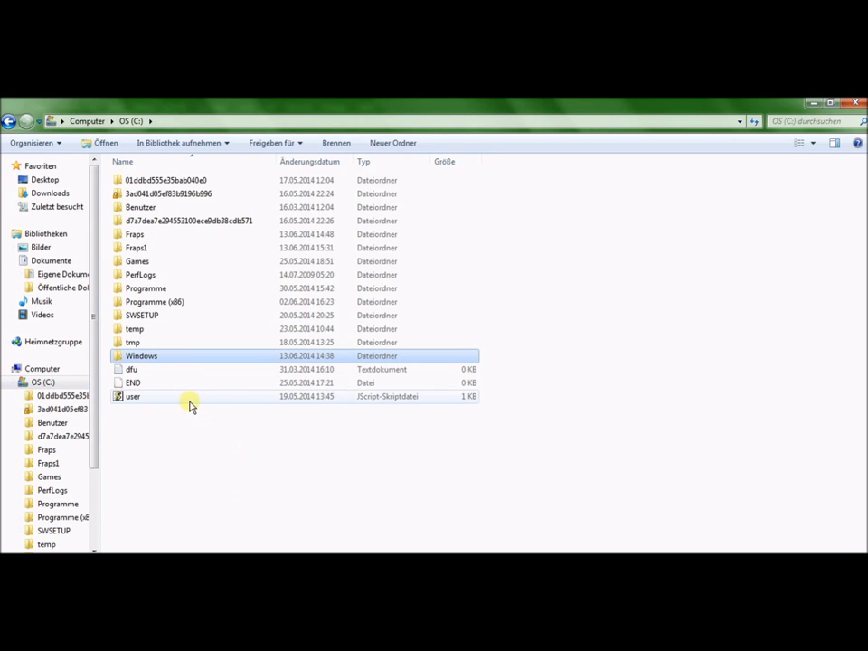
{"action": "double_click", "coordinate": [145, 356]}
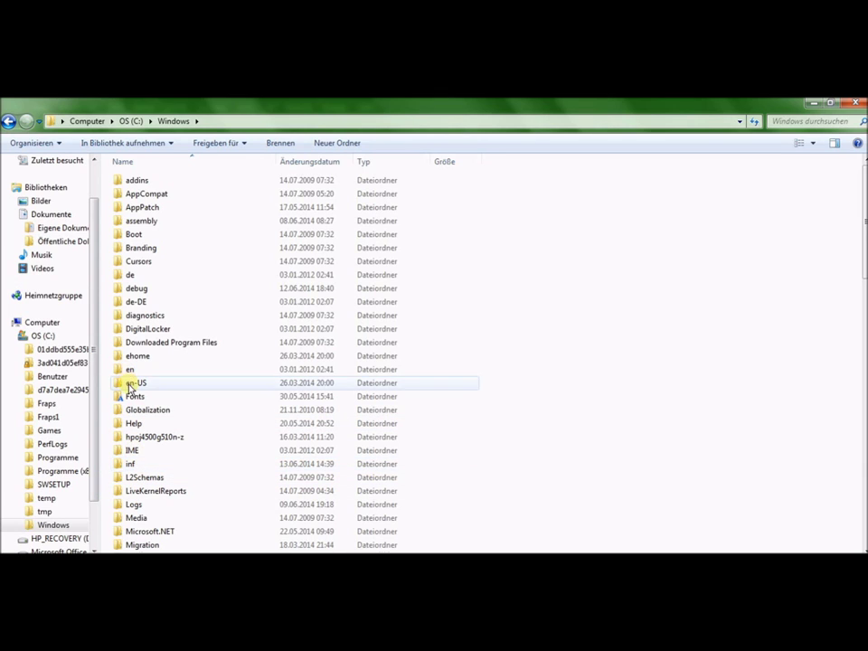
{"action": "mouse_move", "coordinate": [134, 396]}
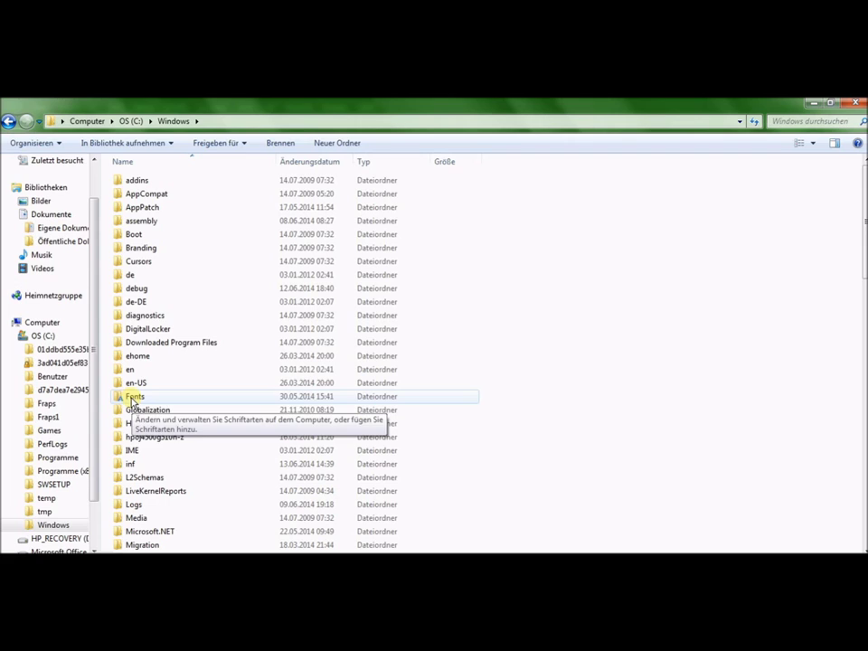
Open C:\Windows\Fonts and scroll through the installed font thumbnails
{"action": "double_click", "coordinate": [131, 399]}
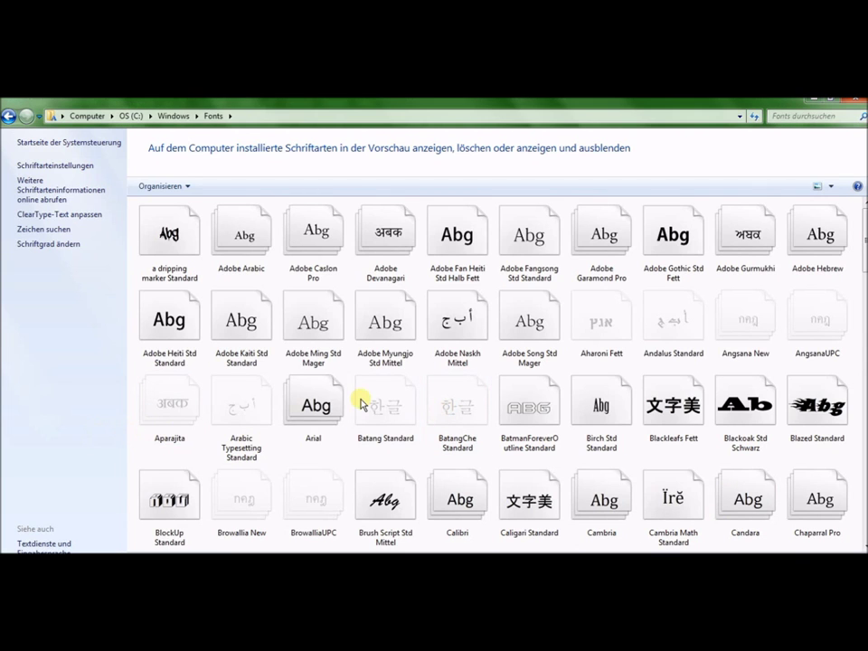
{"action": "scroll", "coordinate": [359, 403], "scroll_direction": "down", "scroll_amount": 5}
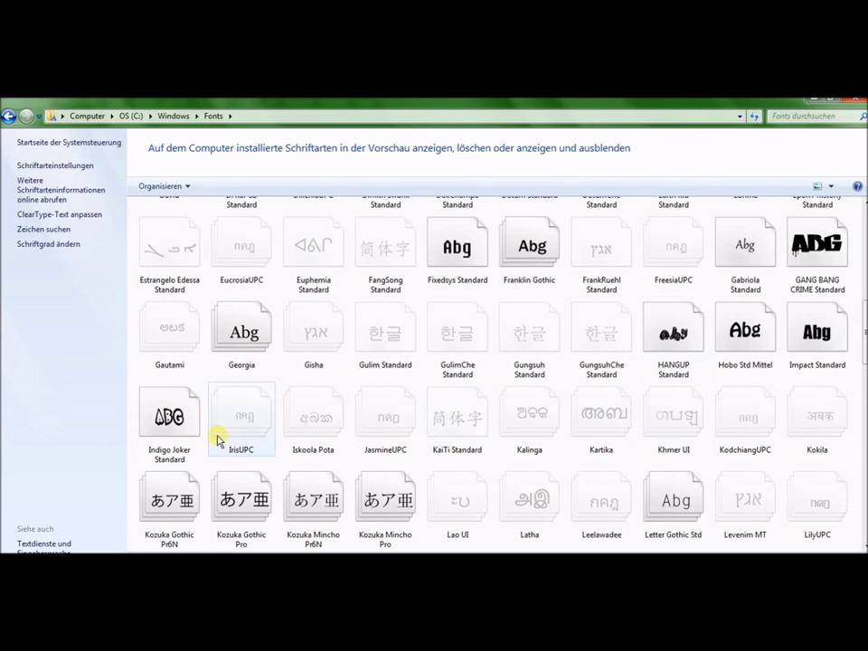
{"action": "scroll", "coordinate": [190, 440], "scroll_direction": "up", "scroll_amount": 10}
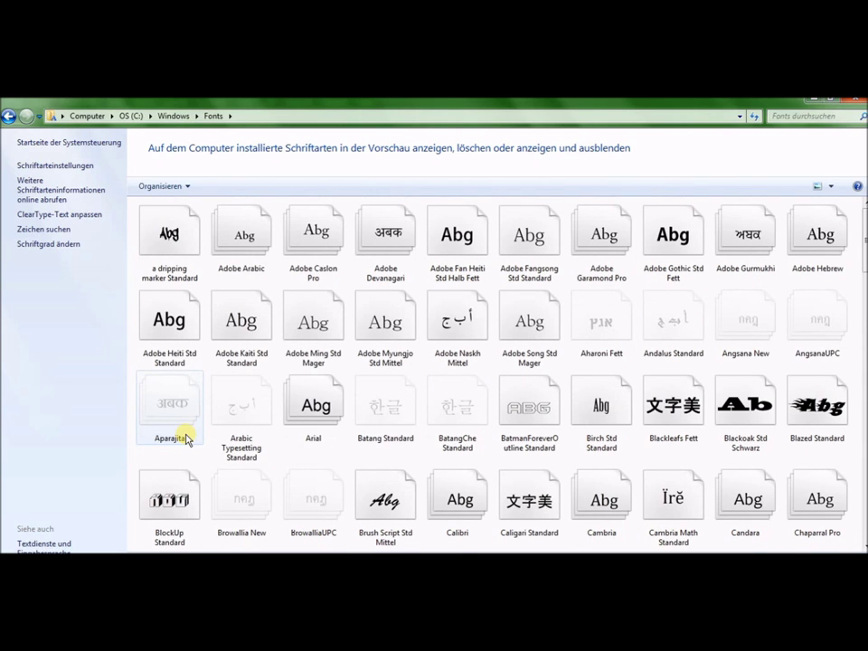
{"action": "scroll", "coordinate": [187, 440], "scroll_direction": "down", "scroll_amount": 3}
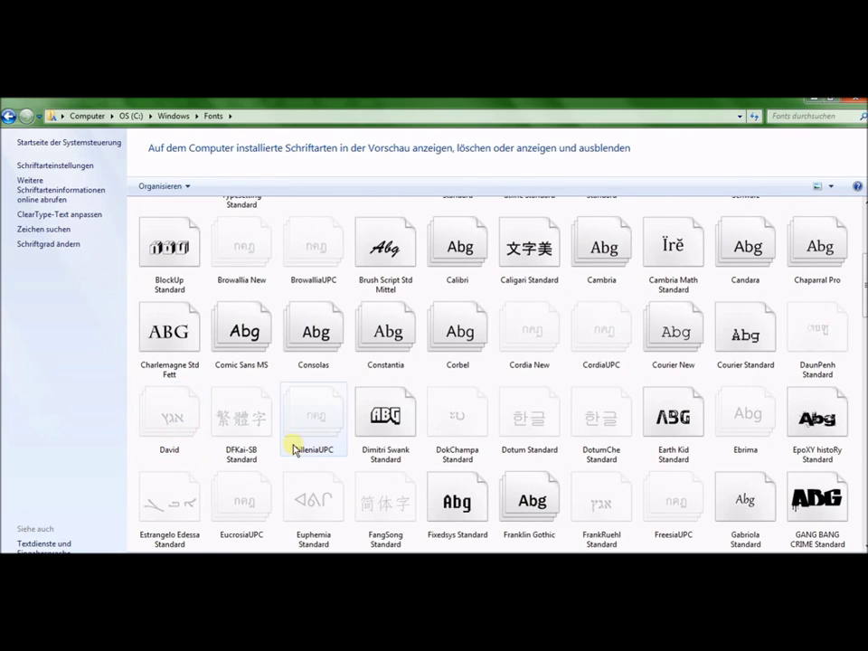
{"action": "scroll", "coordinate": [355, 422], "scroll_direction": "down", "scroll_amount": 3}
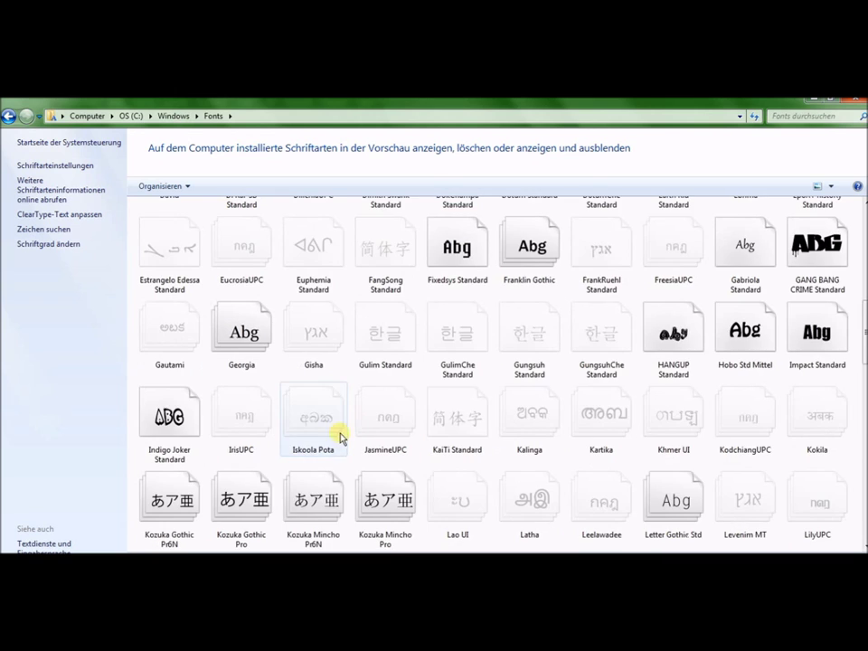
{"action": "scroll", "coordinate": [339, 445], "scroll_direction": "down", "scroll_amount": 6}
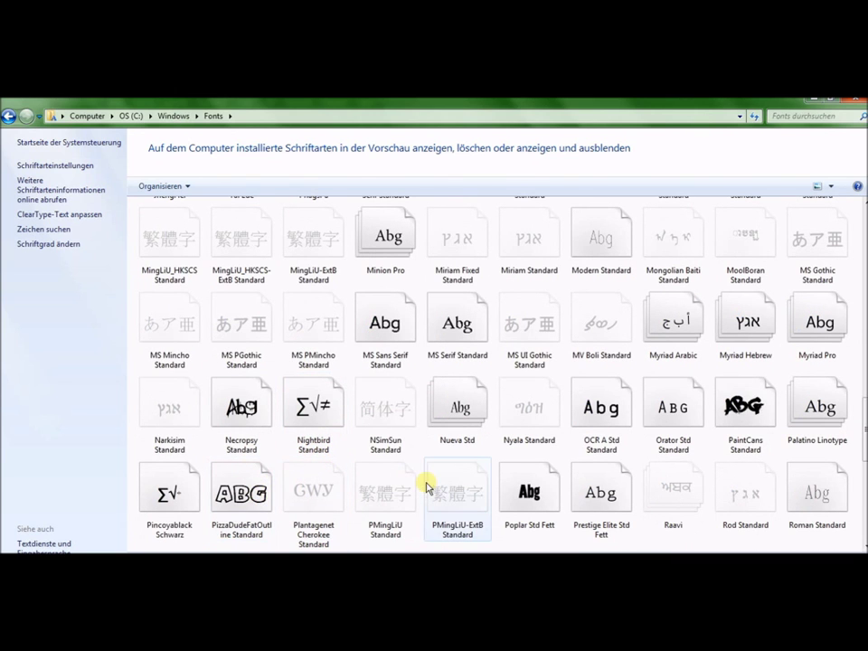
{"action": "scroll", "coordinate": [669, 470], "scroll_direction": "down", "scroll_amount": 5}
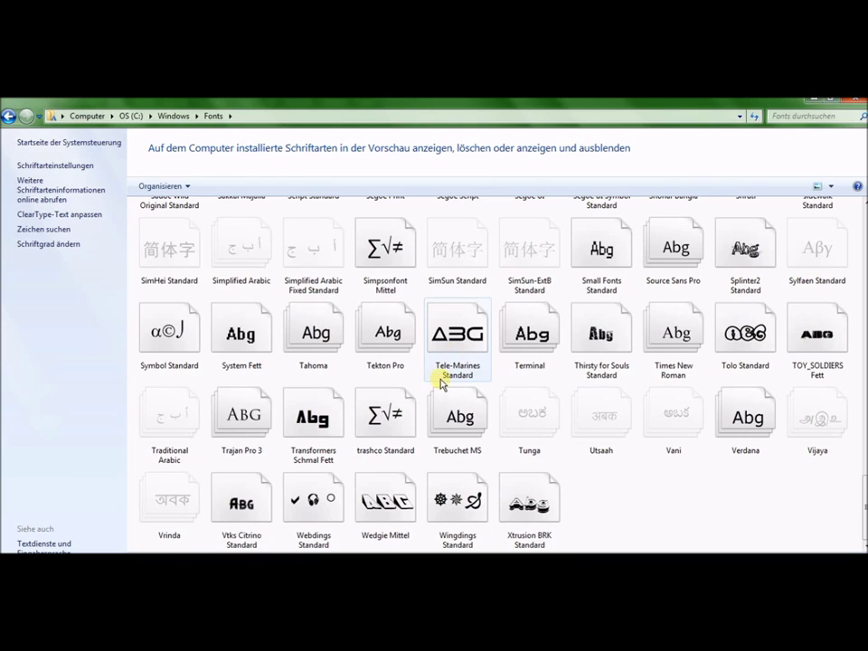
Close the Fonts and Bibliotheken Explorer windows
{"action": "left_click", "coordinate": [569, 456]}
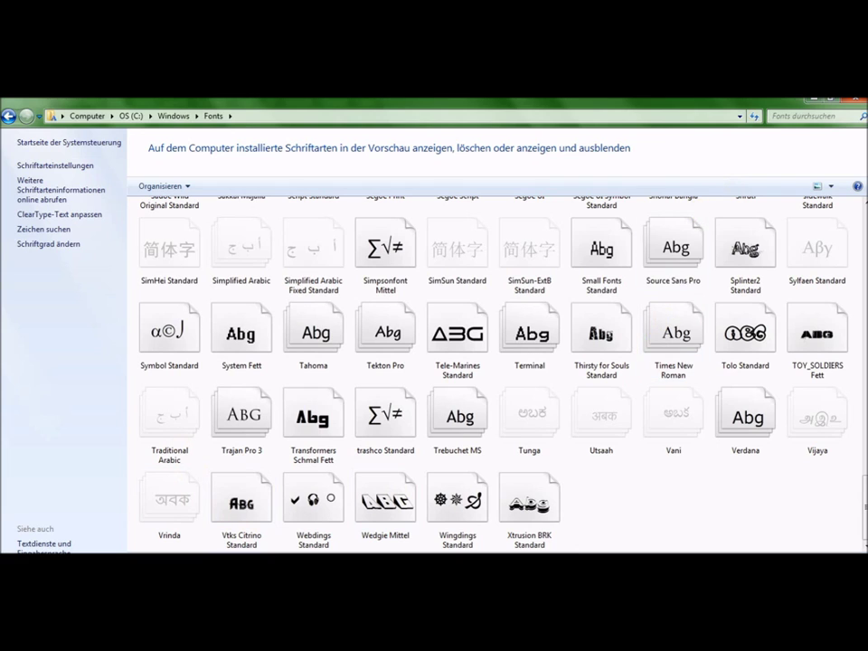
{"action": "left_click", "coordinate": [822, 104]}
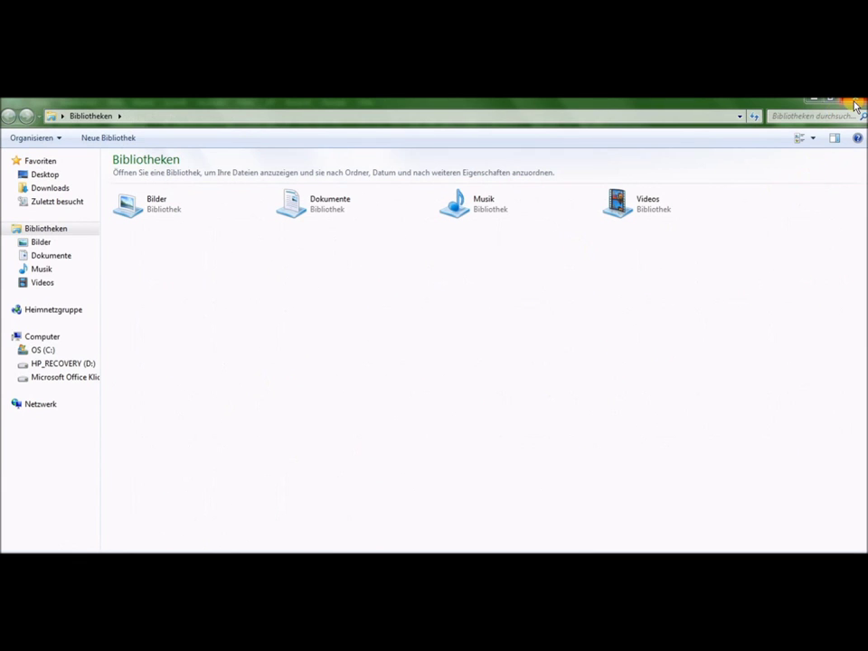
{"action": "left_click", "coordinate": [813, 100]}
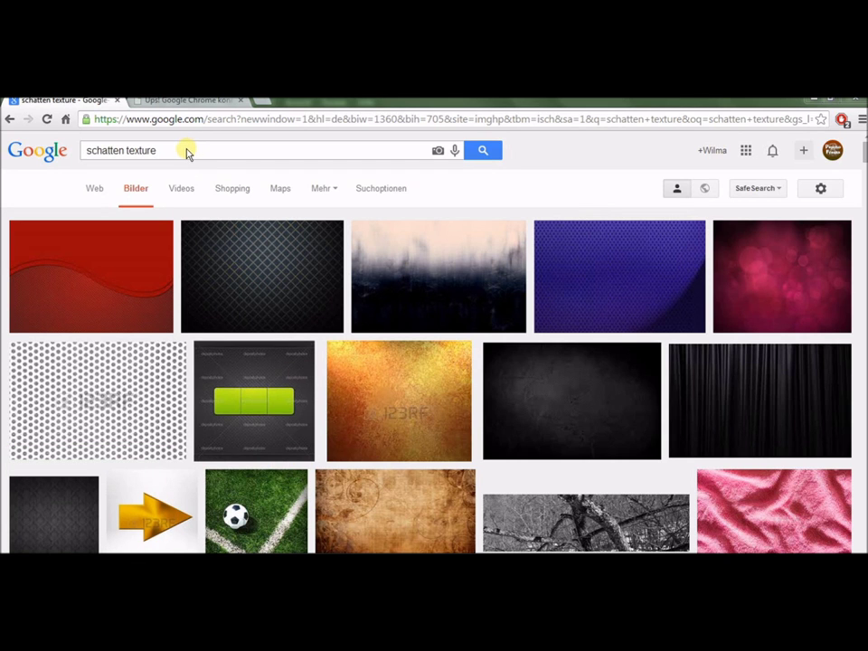
Clear the old 'schatten texture' query and replace the extra tabs with a fresh tab
{"action": "left_click_drag", "start_coordinate": [188, 150], "coordinate": [3, 153]}
{"action": "key", "text": "BackSpace"}
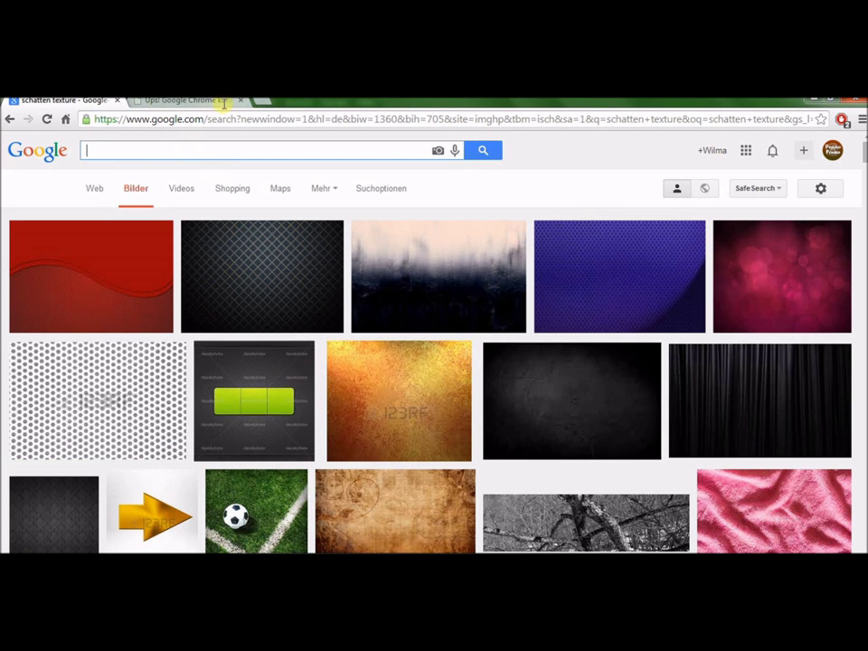
{"action": "left_click", "coordinate": [119, 100]}
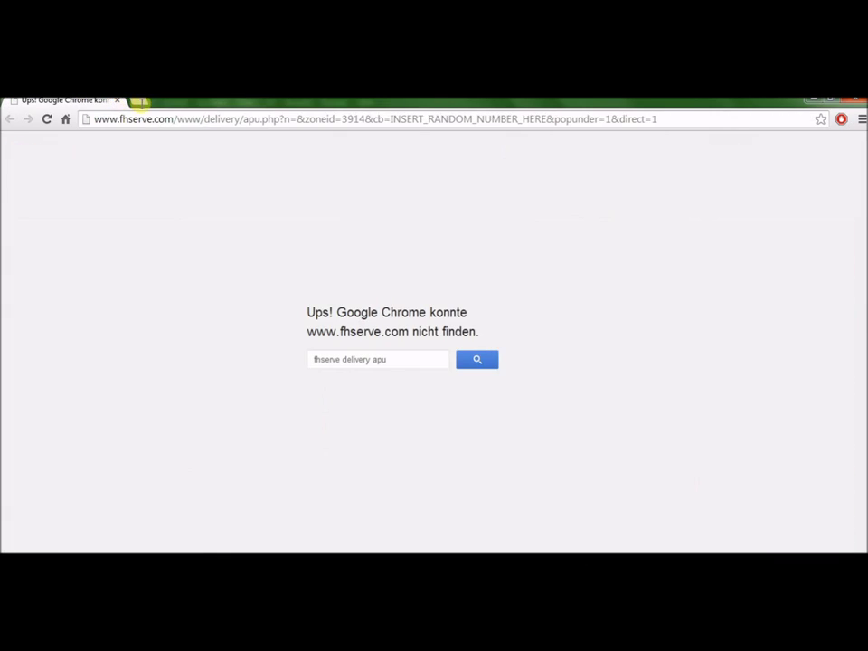
{"action": "key", "text": "ctrl+t"}
{"action": "left_click", "coordinate": [119, 100]}
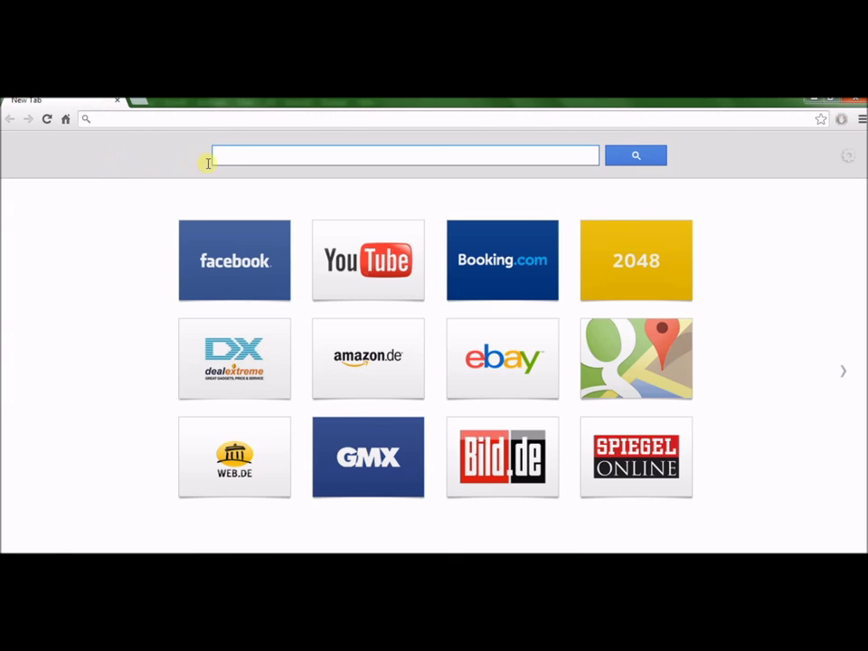
Search for 'black ops 2 font' and open a font download result
{"action": "left_click", "coordinate": [280, 152]}
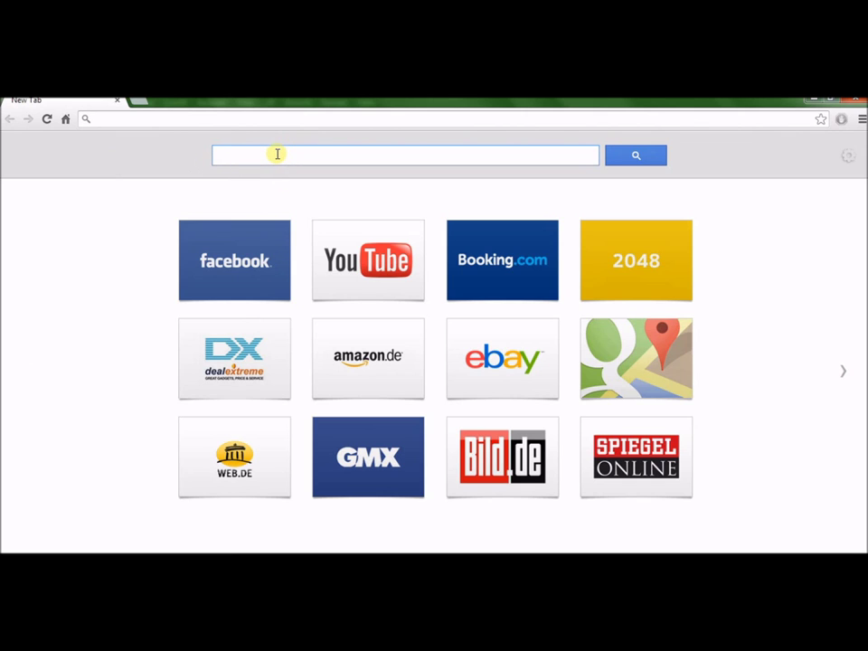
{"action": "type", "text": "black op"}
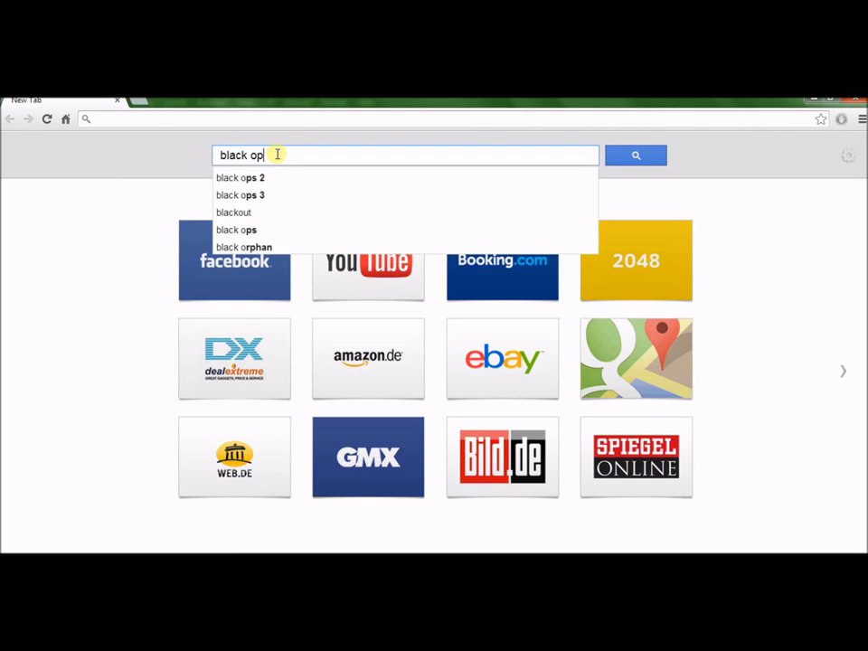
{"action": "type", "text": " 2"}
{"action": "type", "text": "fon"}
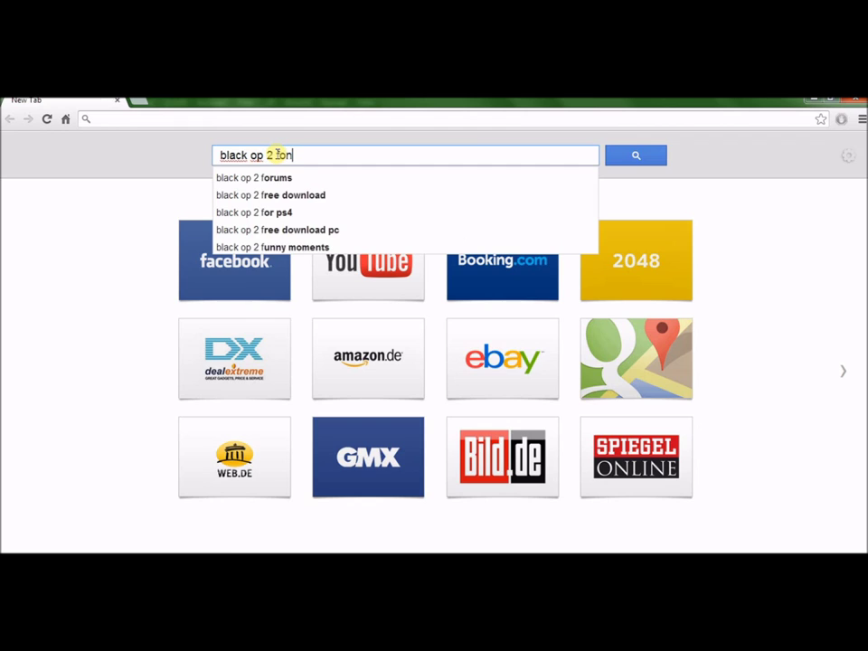
{"action": "type", "text": "t"}
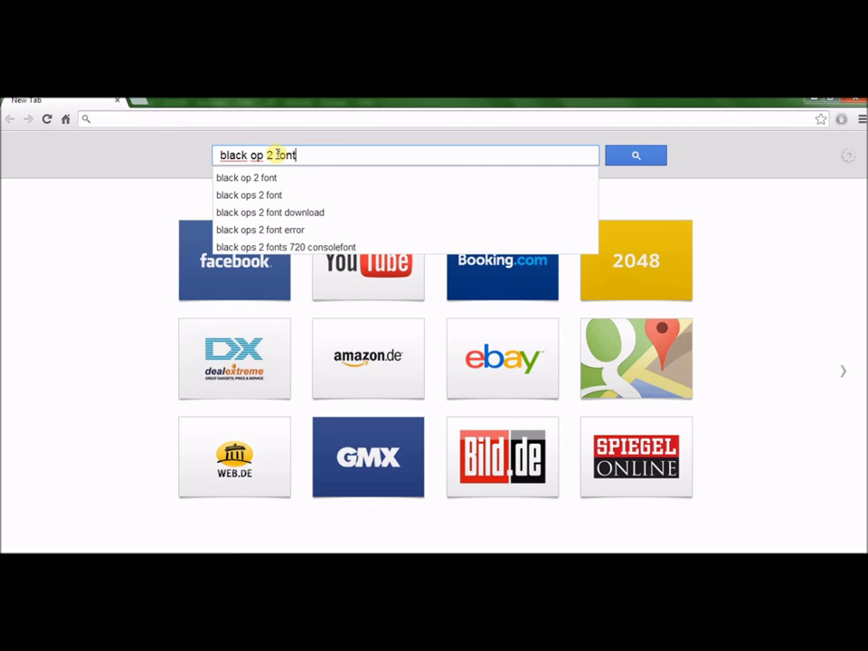
{"action": "key", "text": "Return"}
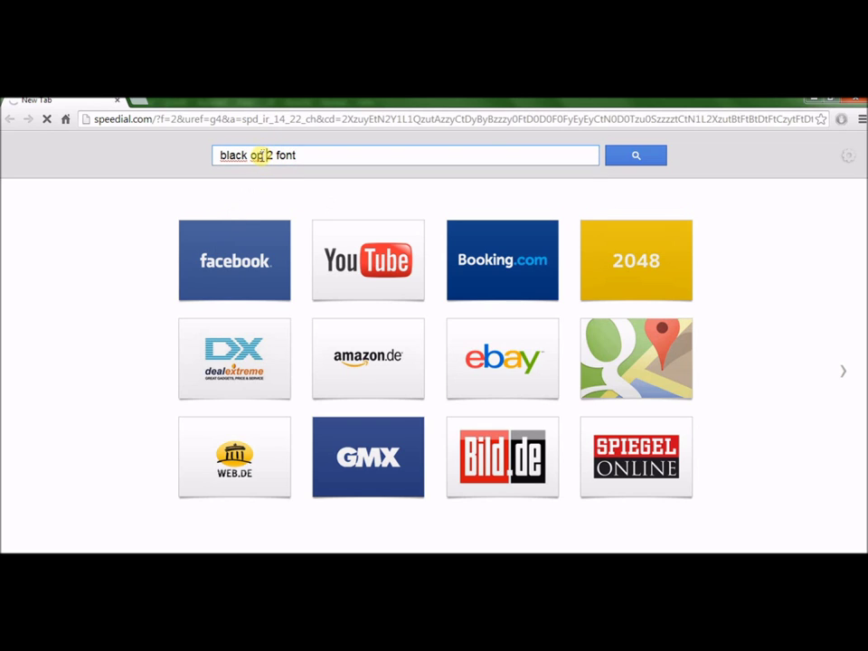
{"action": "type", "text": "s&hd=1"}
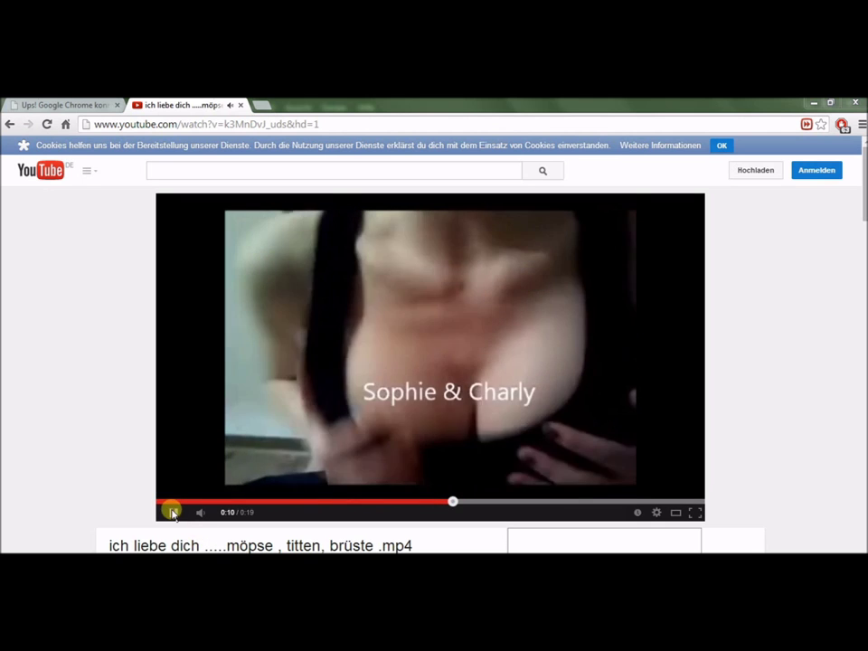
{"action": "left_click", "coordinate": [172, 513]}
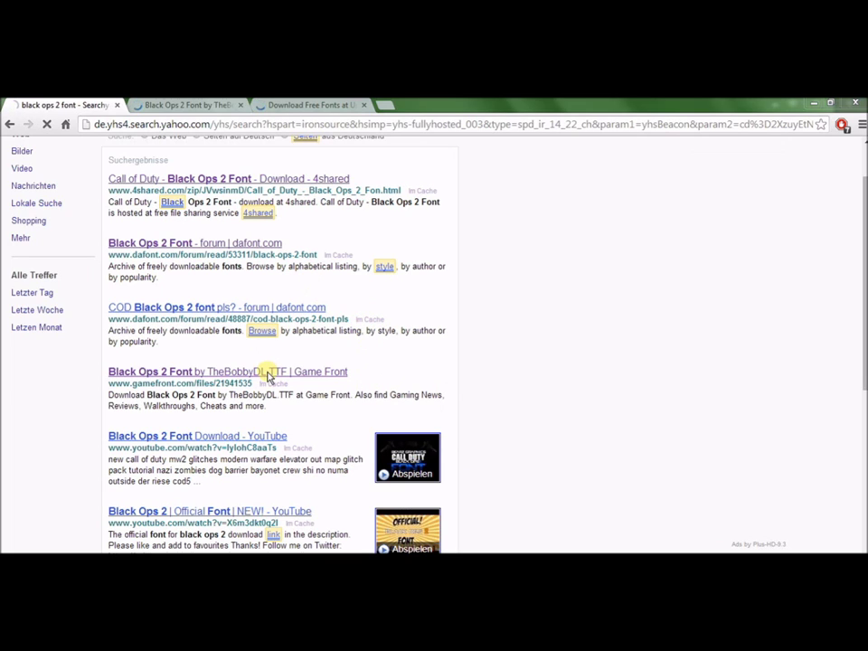
{"action": "left_click", "coordinate": [266, 234]}
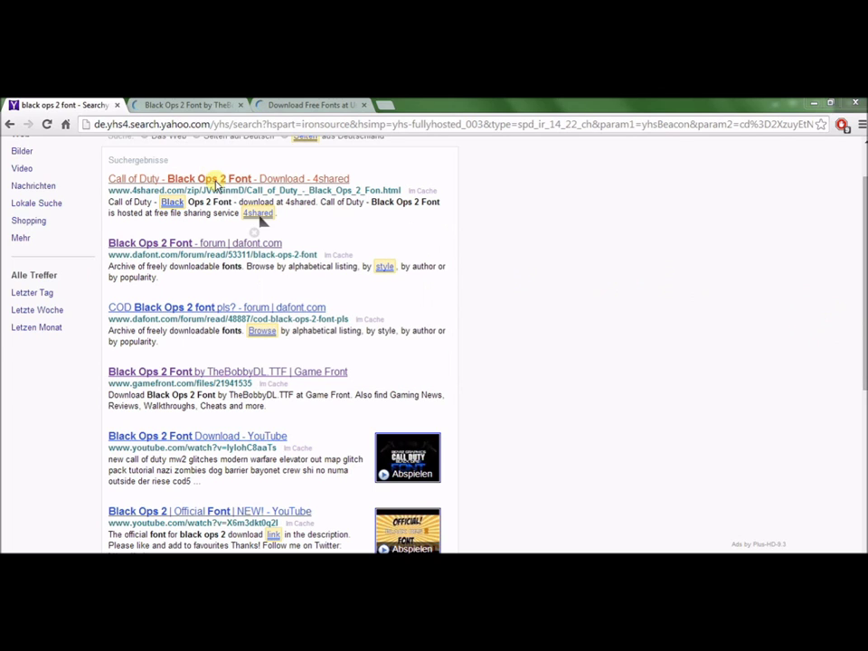
View the GameFront Black Ops 2 Font page, then the UrbanFonts free fonts page
{"action": "left_click", "coordinate": [172, 106]}
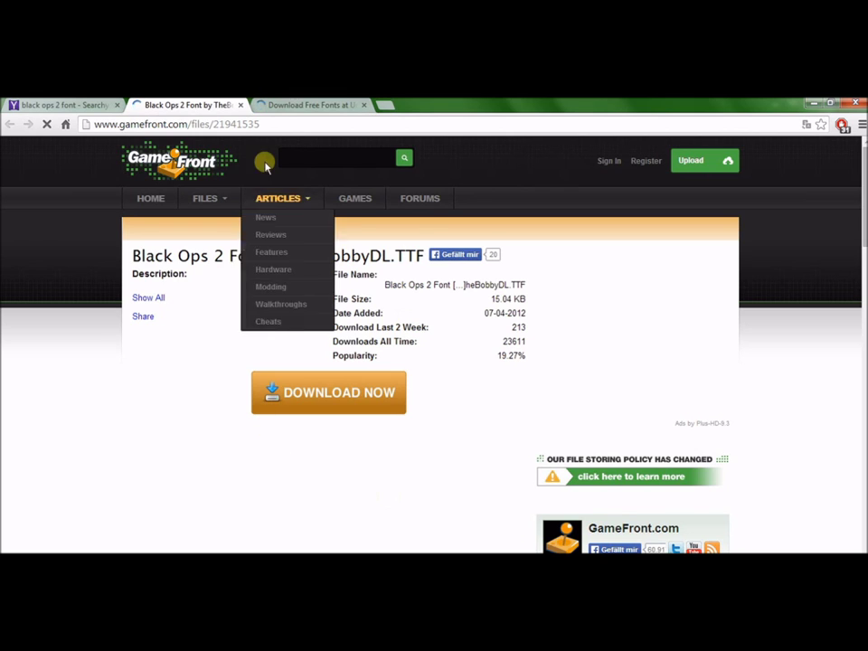
{"action": "left_click", "coordinate": [284, 105]}
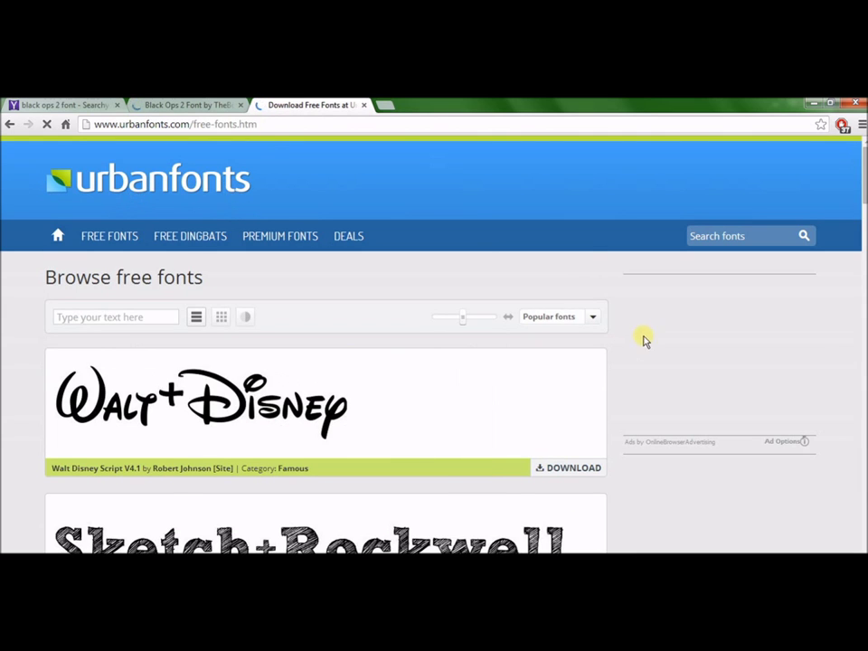
{"action": "scroll", "coordinate": [637, 340], "scroll_direction": "down", "scroll_amount": 3}
{"action": "scroll", "coordinate": [633, 342], "scroll_direction": "down", "scroll_amount": 4}
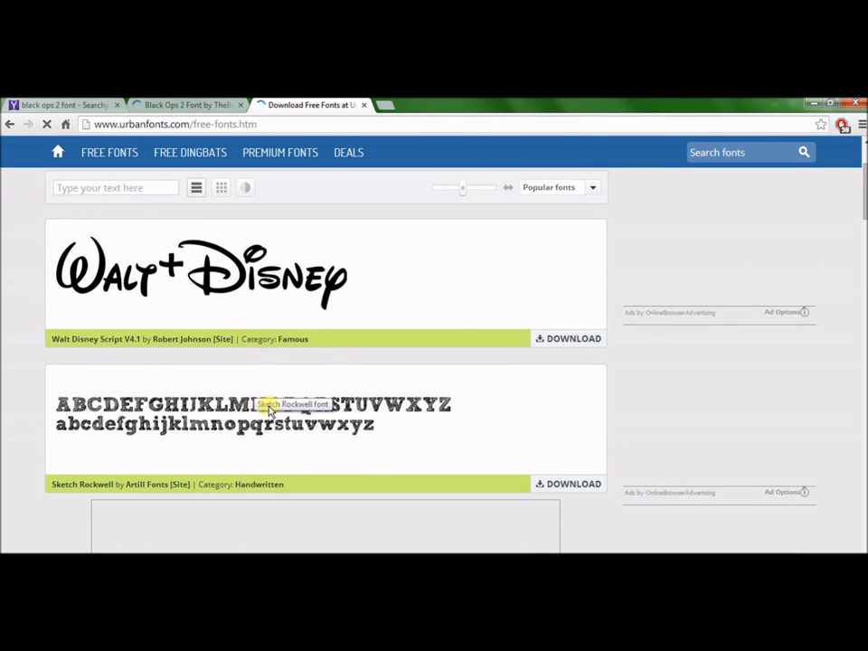
{"action": "scroll", "coordinate": [266, 407], "scroll_direction": "down", "scroll_amount": 1}
{"action": "scroll", "coordinate": [267, 407], "scroll_direction": "down", "scroll_amount": 2}
{"action": "scroll", "coordinate": [266, 409], "scroll_direction": "down", "scroll_amount": 3}
{"action": "scroll", "coordinate": [267, 410], "scroll_direction": "down", "scroll_amount": 3}
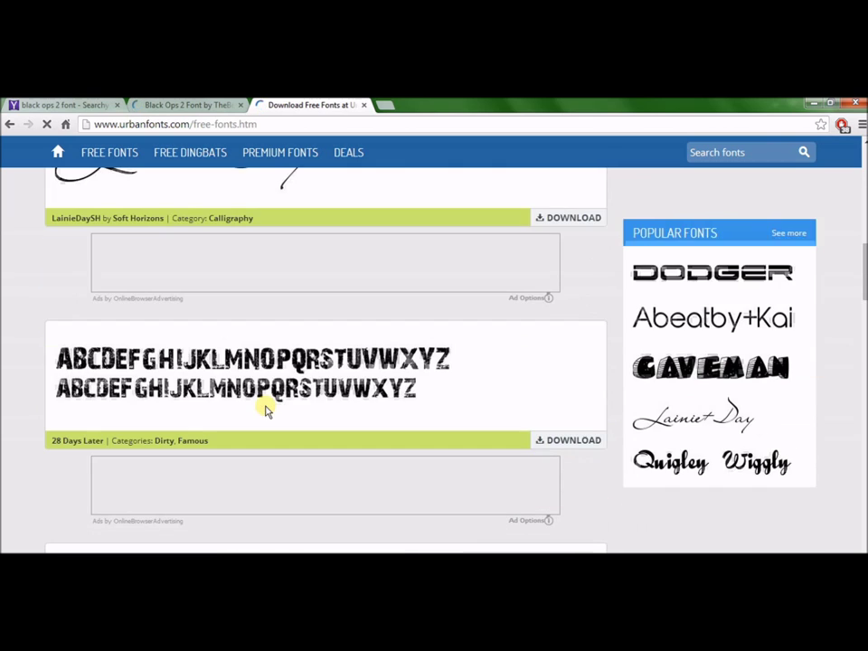
{"action": "scroll", "coordinate": [266, 409], "scroll_direction": "down", "scroll_amount": 2}
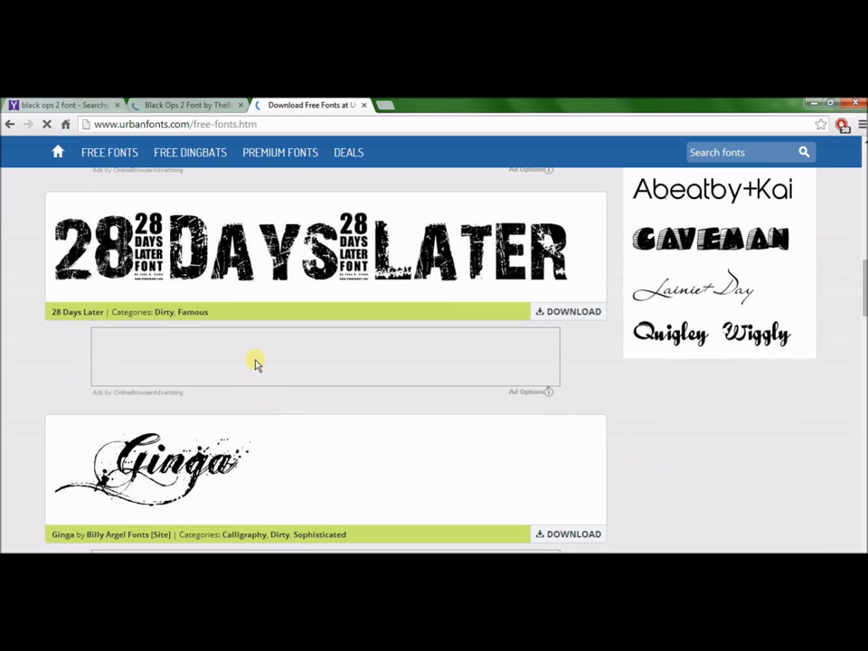
{"action": "scroll", "coordinate": [256, 363], "scroll_direction": "down", "scroll_amount": 1}
{"action": "scroll", "coordinate": [256, 362], "scroll_direction": "down", "scroll_amount": 2}
{"action": "scroll", "coordinate": [255, 361], "scroll_direction": "down", "scroll_amount": 1}
{"action": "scroll", "coordinate": [255, 361], "scroll_direction": "down", "scroll_amount": 3}
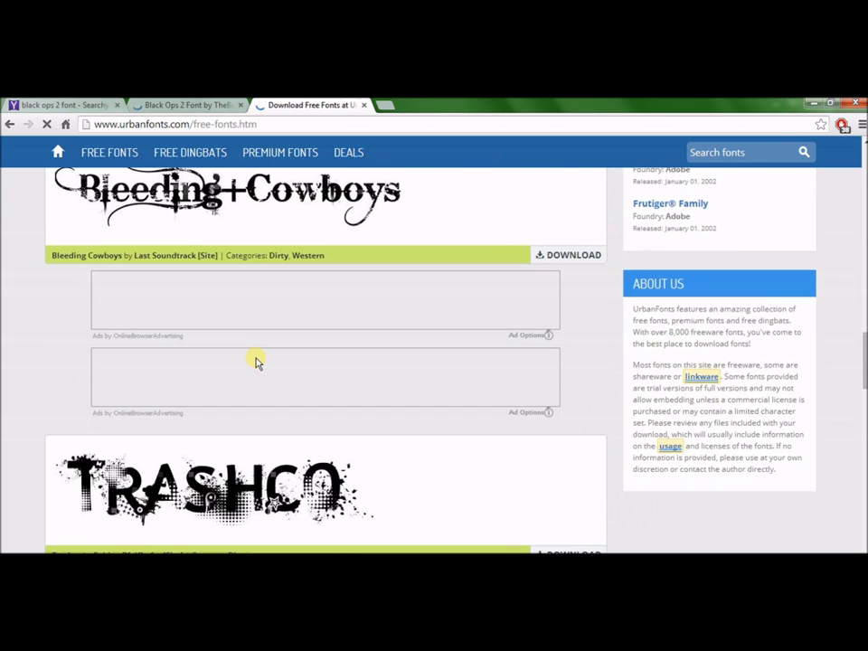
{"action": "scroll", "coordinate": [256, 362], "scroll_direction": "down", "scroll_amount": 2}
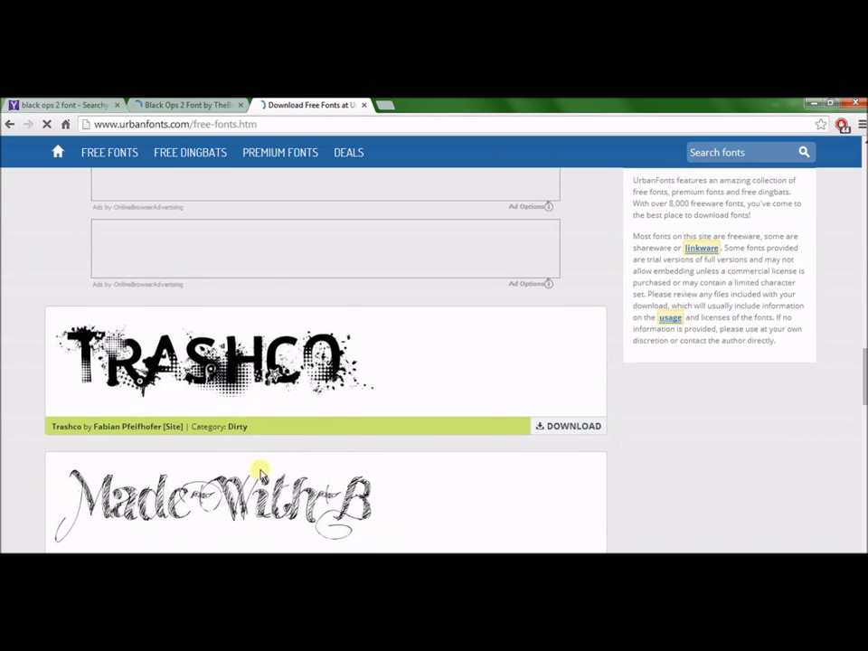
{"action": "scroll", "coordinate": [298, 445], "scroll_direction": "down", "scroll_amount": 3}
{"action": "scroll", "coordinate": [298, 445], "scroll_direction": "down", "scroll_amount": 2}
{"action": "scroll", "coordinate": [298, 446], "scroll_direction": "down", "scroll_amount": 4}
{"action": "scroll", "coordinate": [294, 452], "scroll_direction": "down", "scroll_amount": 1}
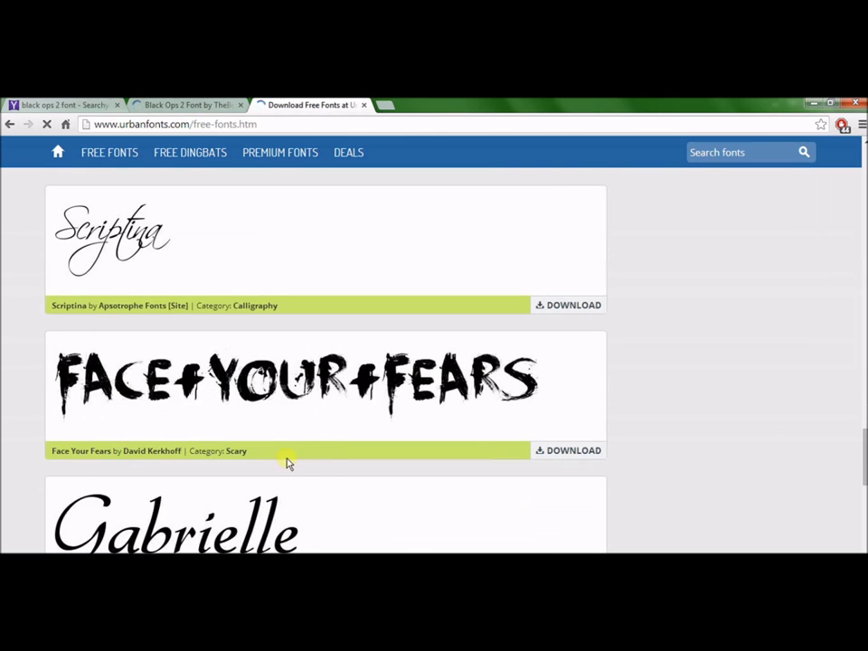
{"action": "scroll", "coordinate": [255, 441], "scroll_direction": "down", "scroll_amount": 6}
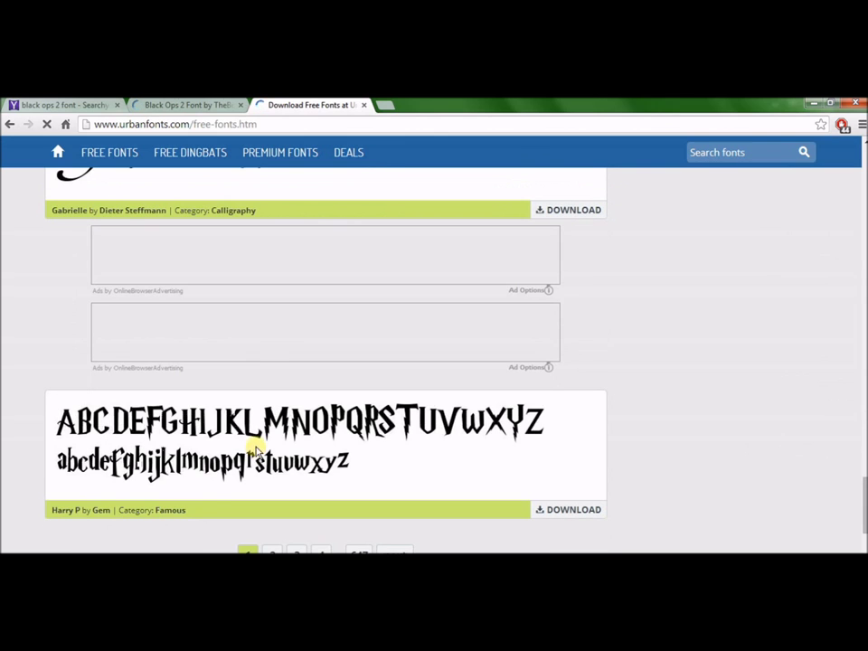
{"action": "scroll", "coordinate": [254, 355], "scroll_direction": "down", "scroll_amount": 3}
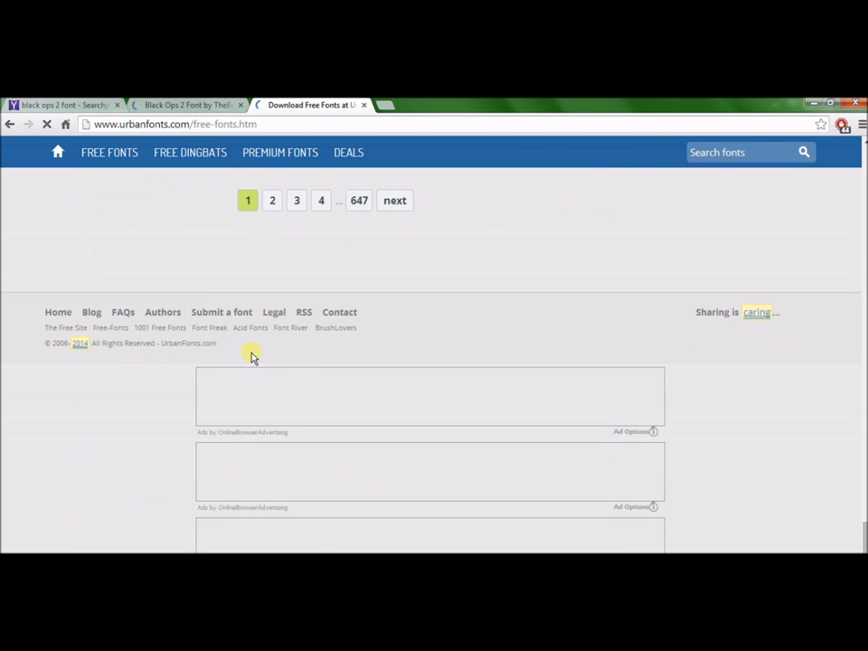
{"action": "scroll", "coordinate": [250, 354], "scroll_direction": "up", "scroll_amount": 2}
{"action": "scroll", "coordinate": [249, 355], "scroll_direction": "up", "scroll_amount": 6}
{"action": "scroll", "coordinate": [248, 356], "scroll_direction": "up", "scroll_amount": 5}
{"action": "scroll", "coordinate": [247, 355], "scroll_direction": "down", "scroll_amount": 5}
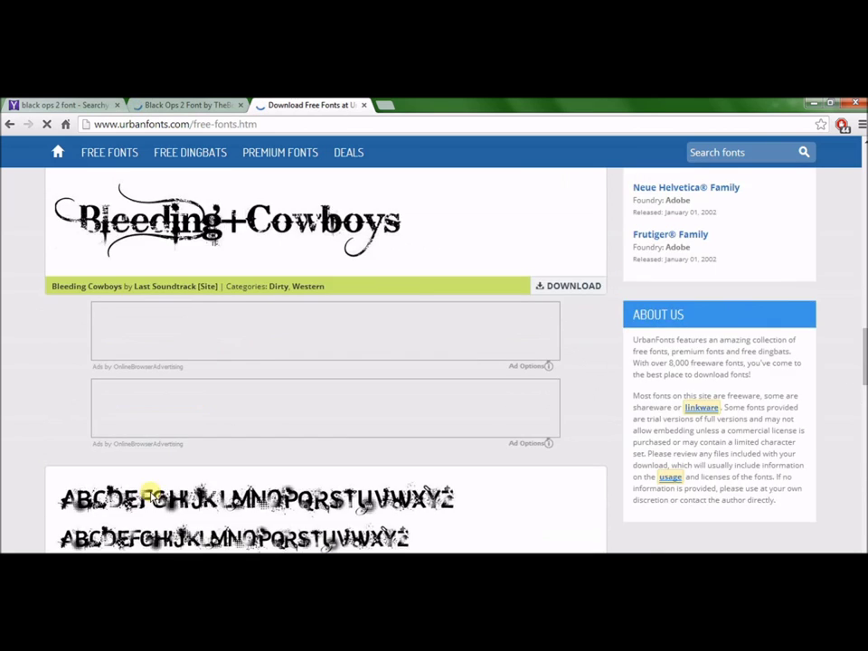
{"action": "scroll", "coordinate": [140, 495], "scroll_direction": "down", "scroll_amount": 5}
{"action": "scroll", "coordinate": [138, 501], "scroll_direction": "down", "scroll_amount": 3}
{"action": "scroll", "coordinate": [137, 508], "scroll_direction": "up", "scroll_amount": 1}
{"action": "scroll", "coordinate": [215, 461], "scroll_direction": "up", "scroll_amount": 1}
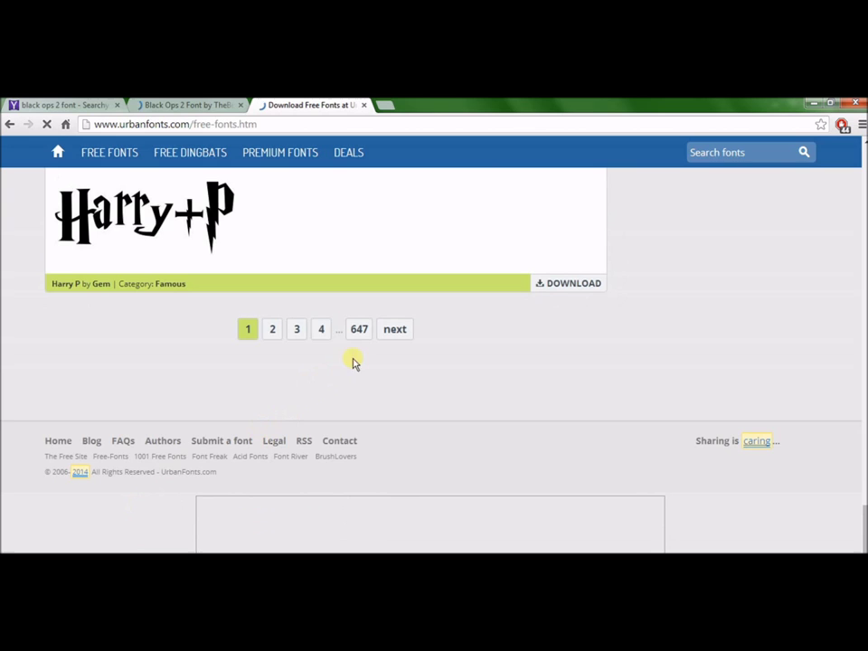
{"action": "scroll", "coordinate": [253, 352], "scroll_direction": "up", "scroll_amount": 2}
{"action": "scroll", "coordinate": [245, 350], "scroll_direction": "up", "scroll_amount": 2}
{"action": "scroll", "coordinate": [243, 348], "scroll_direction": "down", "scroll_amount": 3}
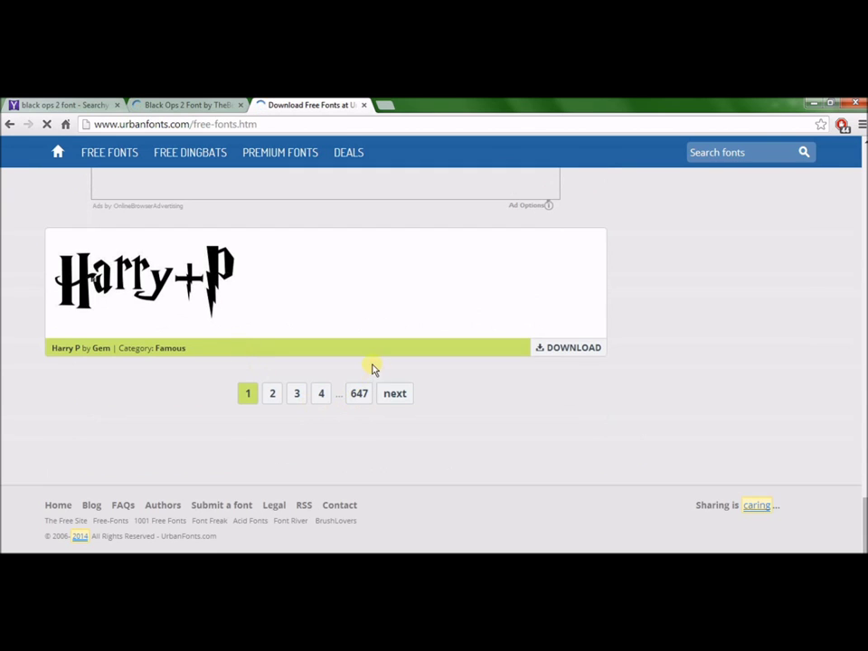
{"action": "scroll", "coordinate": [366, 362], "scroll_direction": "up", "scroll_amount": 5}
{"action": "scroll", "coordinate": [360, 352], "scroll_direction": "up", "scroll_amount": 5}
{"action": "scroll", "coordinate": [361, 352], "scroll_direction": "up", "scroll_amount": 5}
{"action": "scroll", "coordinate": [359, 350], "scroll_direction": "up", "scroll_amount": 5}
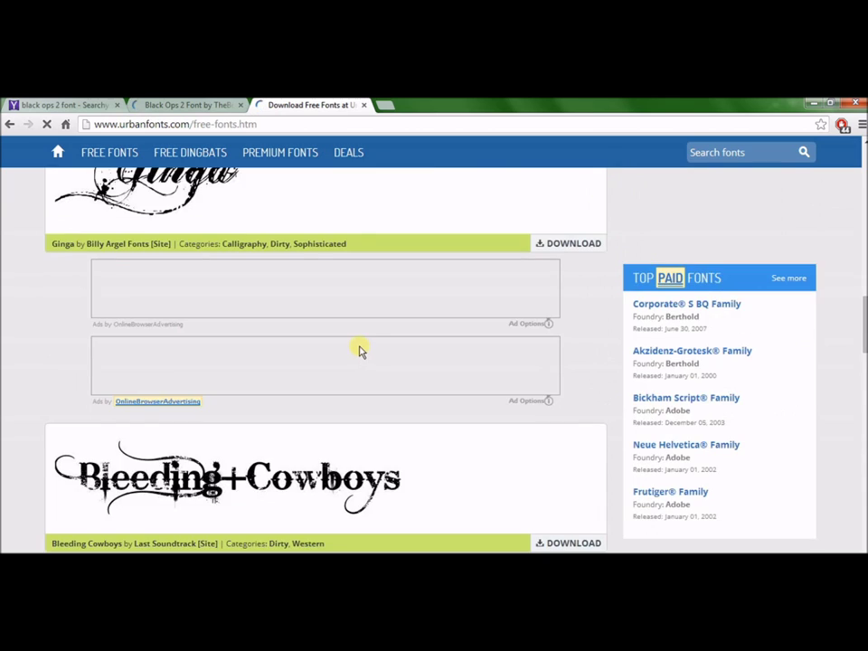
{"action": "scroll", "coordinate": [359, 350], "scroll_direction": "up", "scroll_amount": 3}
{"action": "scroll", "coordinate": [352, 343], "scroll_direction": "down", "scroll_amount": 1}
{"action": "scroll", "coordinate": [351, 339], "scroll_direction": "up", "scroll_amount": 4}
{"action": "scroll", "coordinate": [350, 341], "scroll_direction": "up", "scroll_amount": 1}
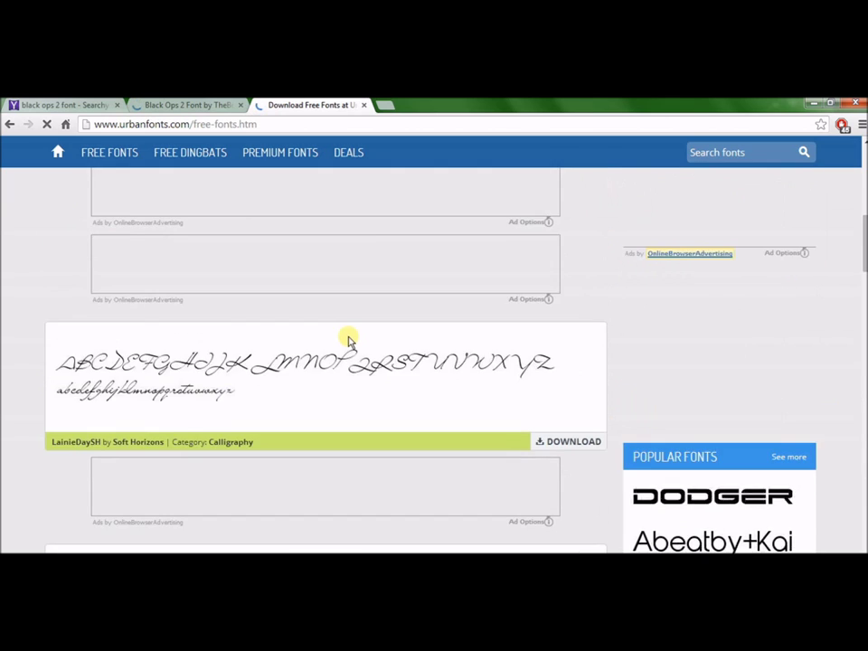
{"action": "scroll", "coordinate": [349, 340], "scroll_direction": "up", "scroll_amount": 5}
{"action": "scroll", "coordinate": [345, 339], "scroll_direction": "up", "scroll_amount": 3}
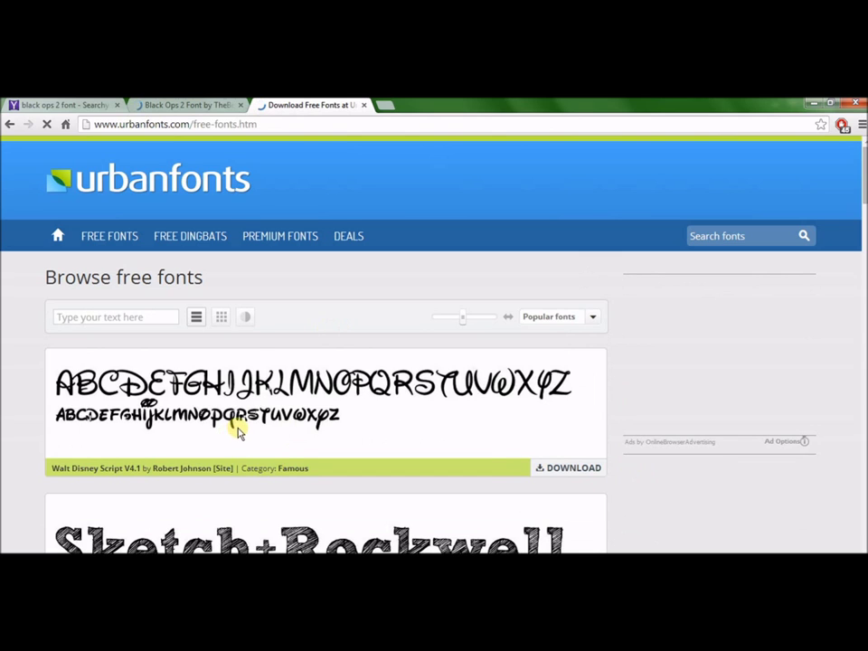
Retry the failed Black Ops 2 font download on GameFront, then return to that tab
{"action": "left_click", "coordinate": [180, 107]}
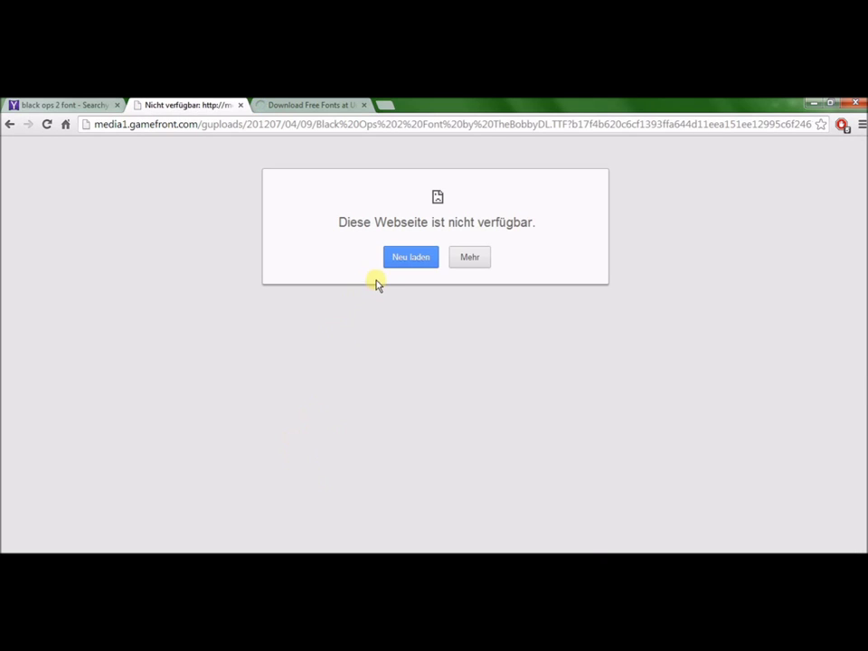
{"action": "left_click", "coordinate": [409, 258]}
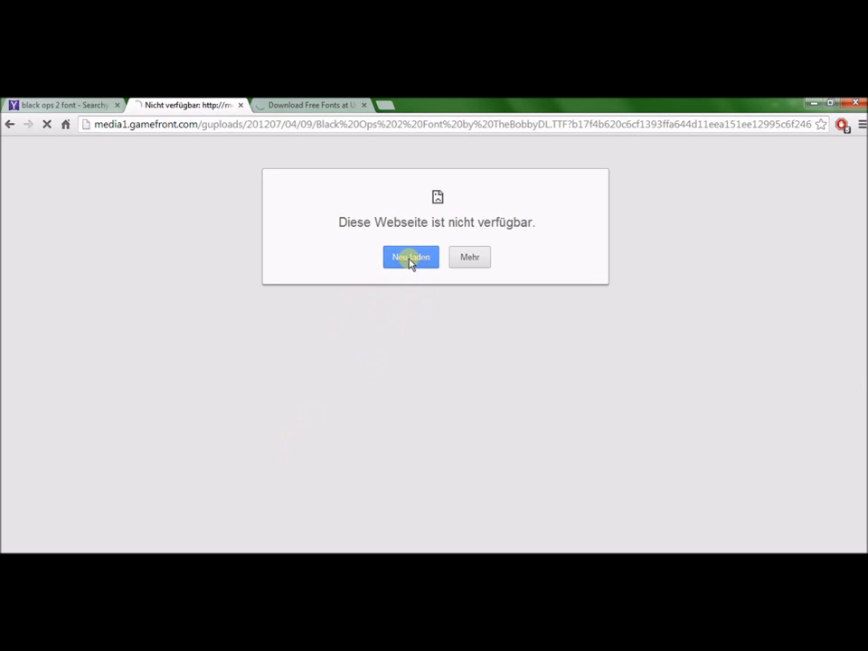
{"action": "left_click", "coordinate": [290, 107]}
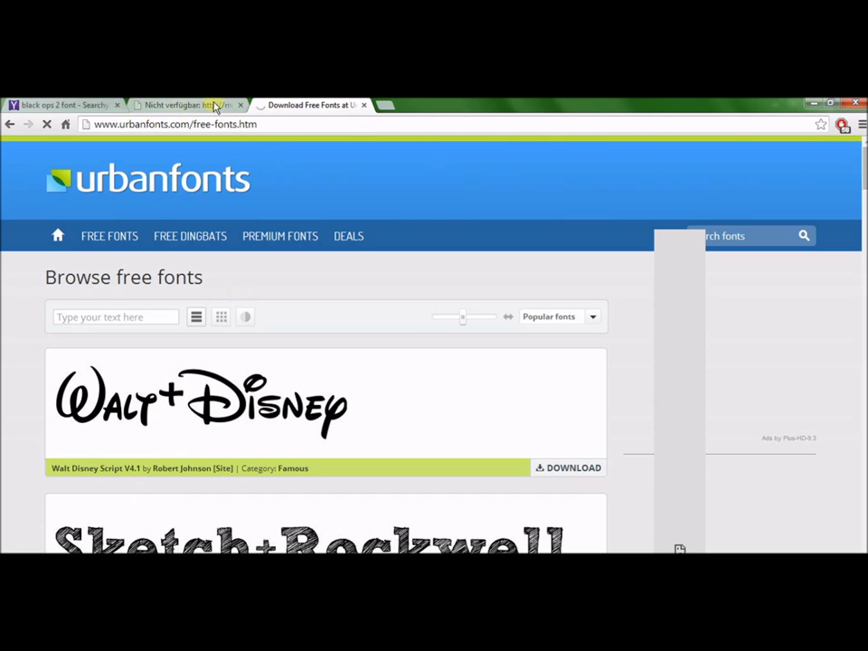
{"action": "left_click", "coordinate": [209, 106]}
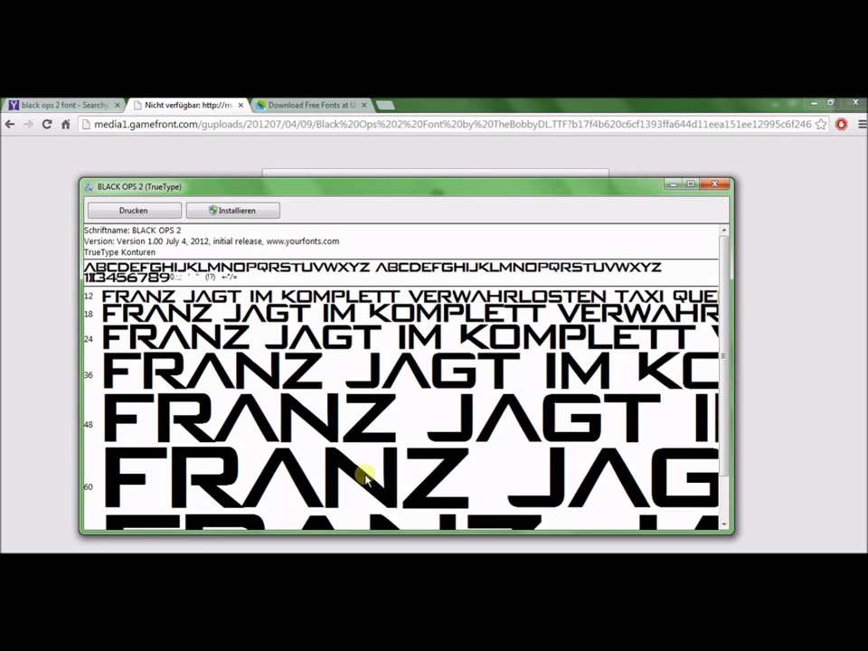
Install the BLACK OPS 2 font, close its preview and minimize Chrome
{"action": "left_click", "coordinate": [269, 212]}
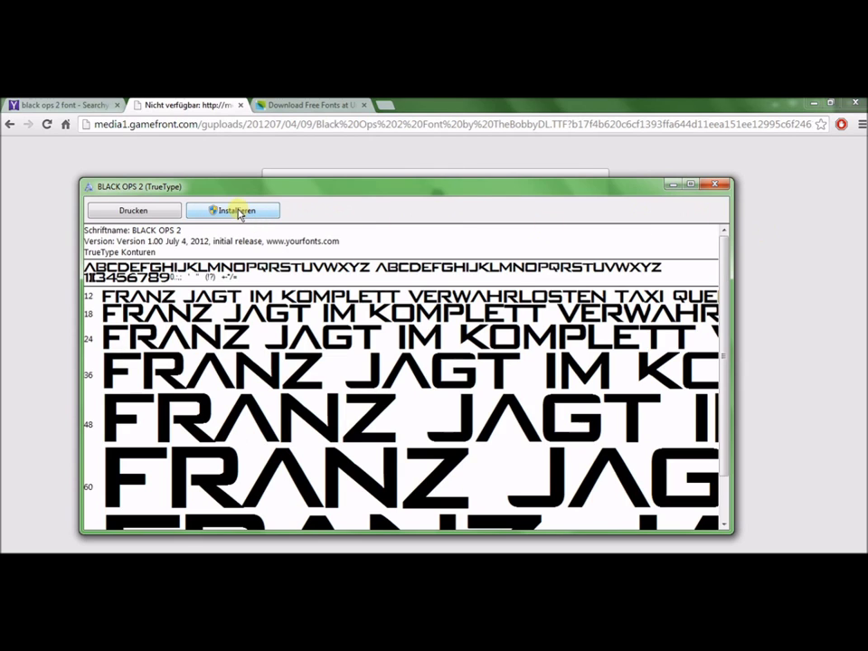
{"action": "left_click", "coordinate": [237, 212]}
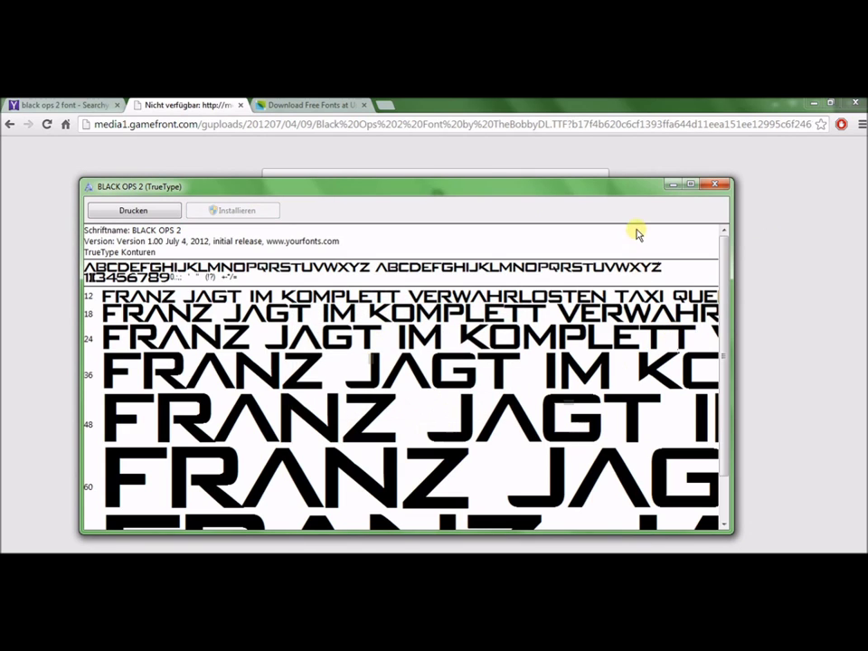
{"action": "left_click", "coordinate": [672, 183]}
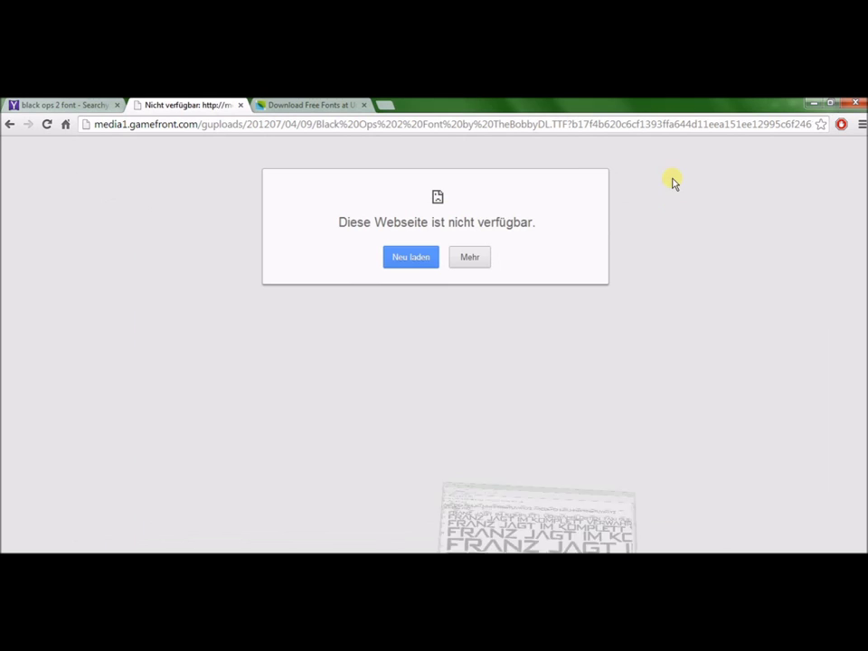
{"action": "left_click", "coordinate": [813, 103]}
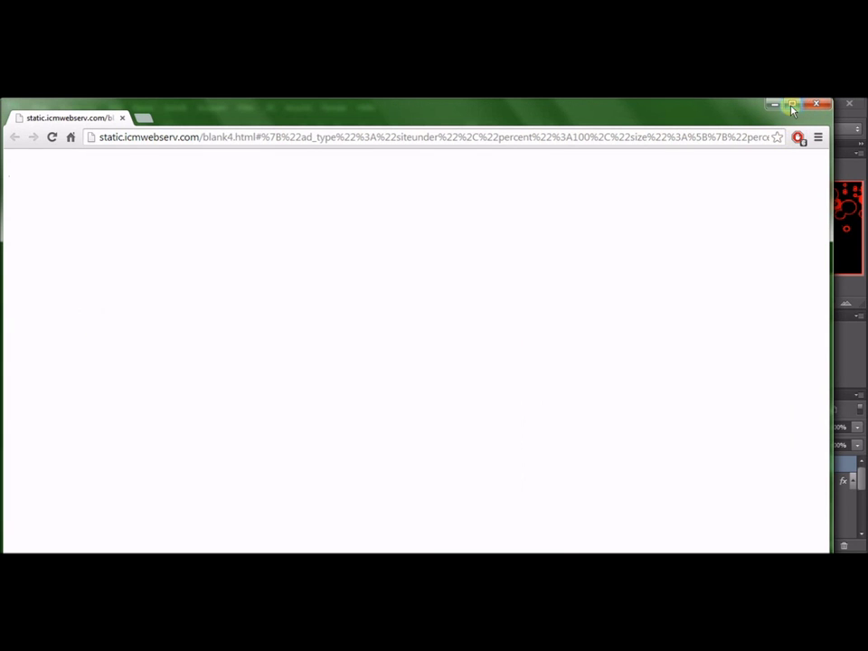
Clear away Chrome and Photoshop, then open C:\Windows\Fonts in Explorer
{"action": "left_click", "coordinate": [816, 105]}
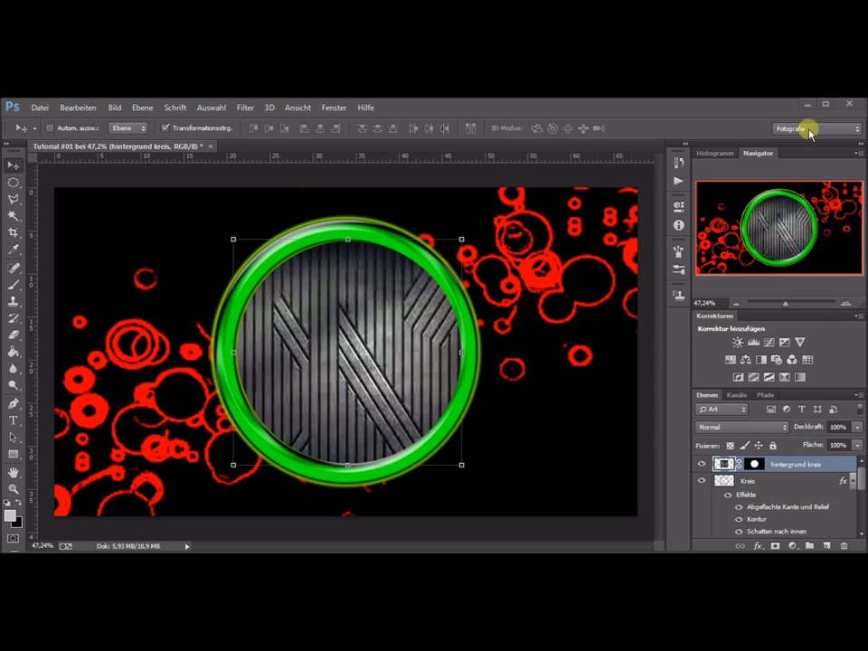
{"action": "left_click", "coordinate": [809, 106]}
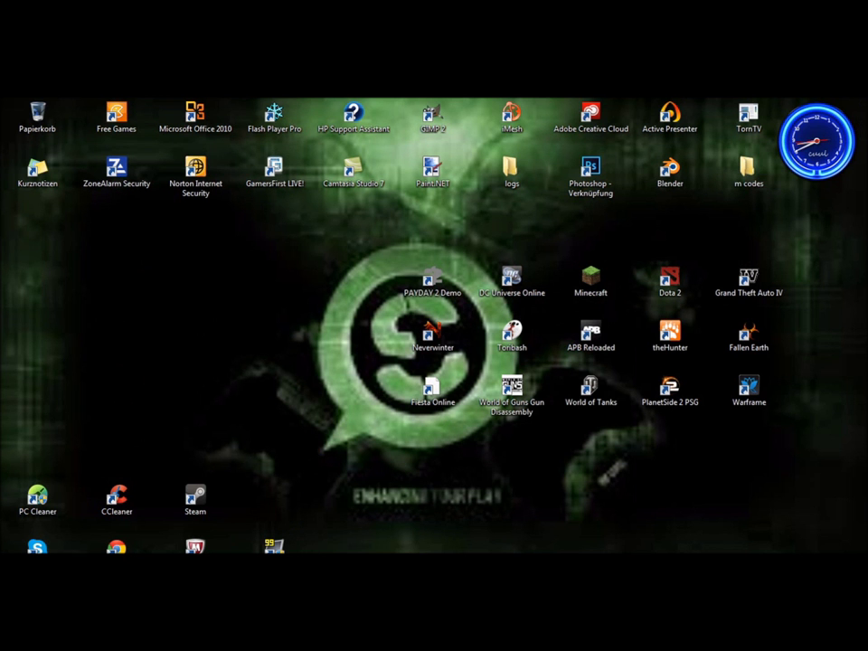
{"action": "key", "text": "super+e"}
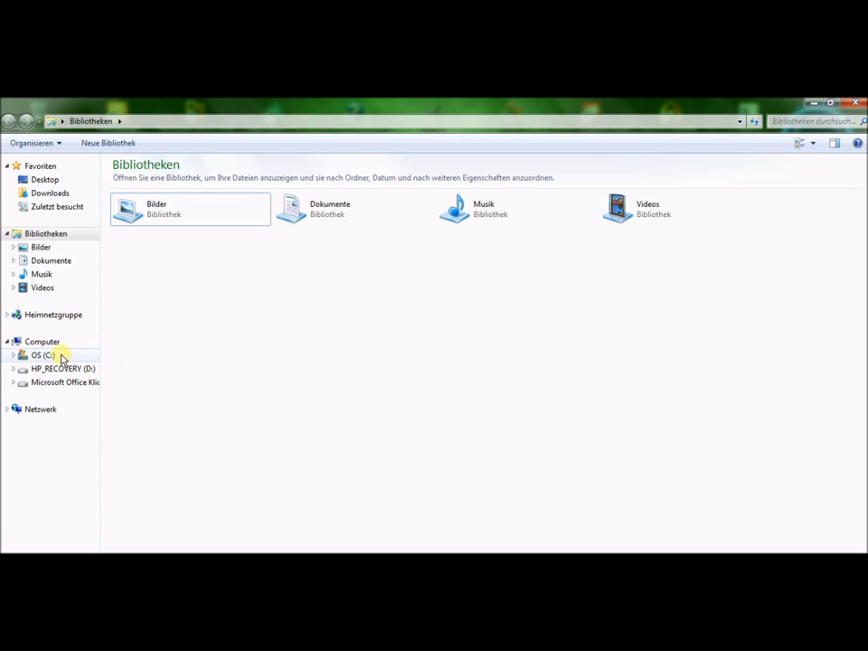
{"action": "left_click", "coordinate": [61, 356]}
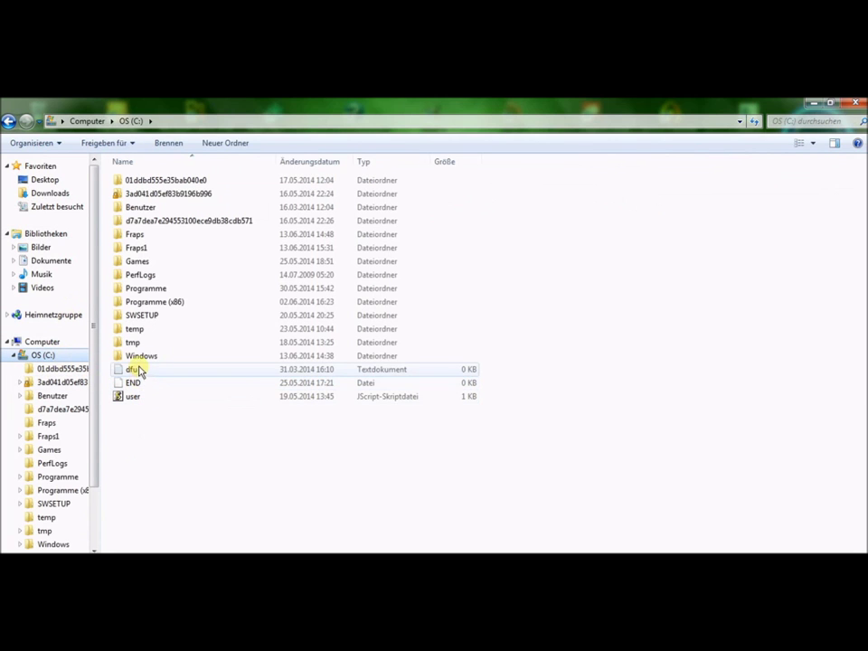
{"action": "double_click", "coordinate": [140, 355]}
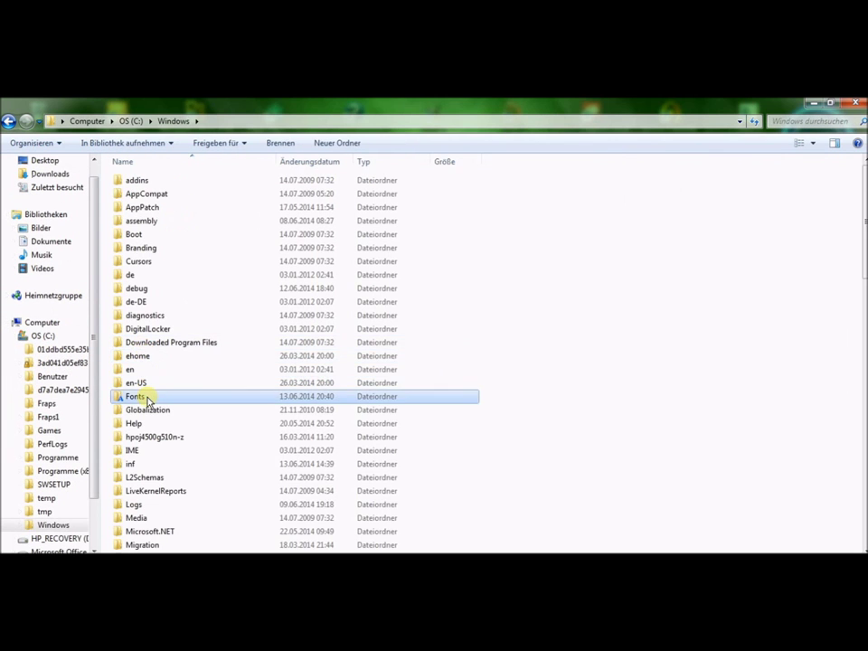
{"action": "double_click", "coordinate": [136, 396]}
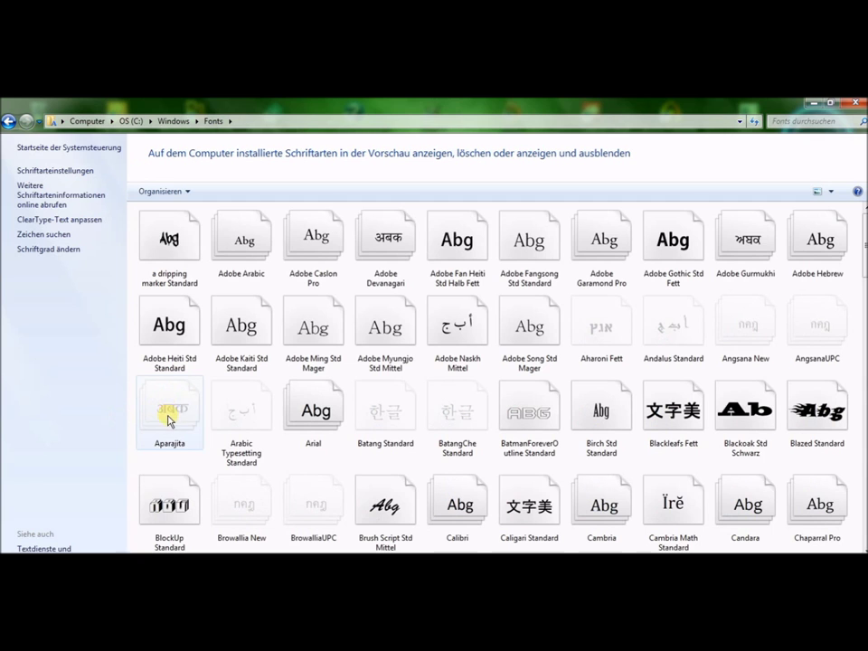
Scroll the font list to find OPS 2 Schwarz, dismiss a stray media player, and go back
{"action": "scroll", "coordinate": [217, 331], "scroll_direction": "down", "scroll_amount": 3}
{"action": "scroll", "coordinate": [215, 331], "scroll_direction": "down", "scroll_amount": 3}
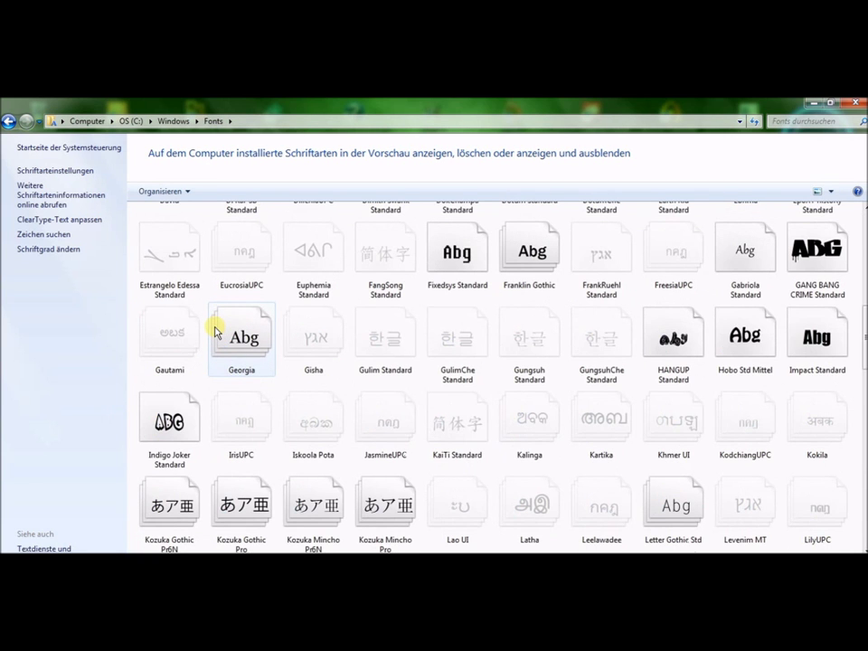
{"action": "scroll", "coordinate": [215, 331], "scroll_direction": "down", "scroll_amount": 3}
{"action": "scroll", "coordinate": [215, 331], "scroll_direction": "down", "scroll_amount": 3}
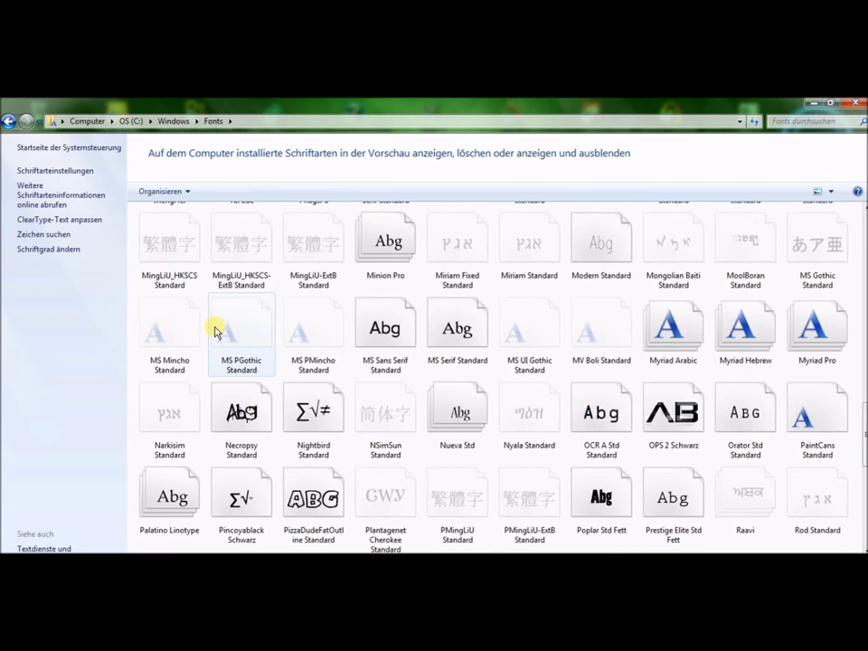
{"action": "scroll", "coordinate": [215, 331], "scroll_direction": "up", "scroll_amount": 3}
{"action": "scroll", "coordinate": [215, 331], "scroll_direction": "down", "scroll_amount": 3}
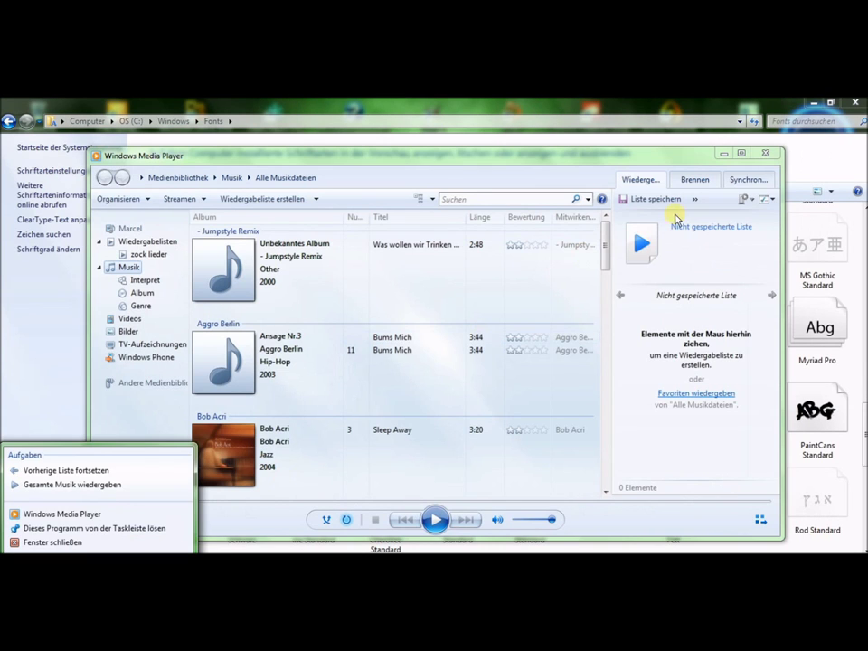
{"action": "left_click", "coordinate": [773, 157]}
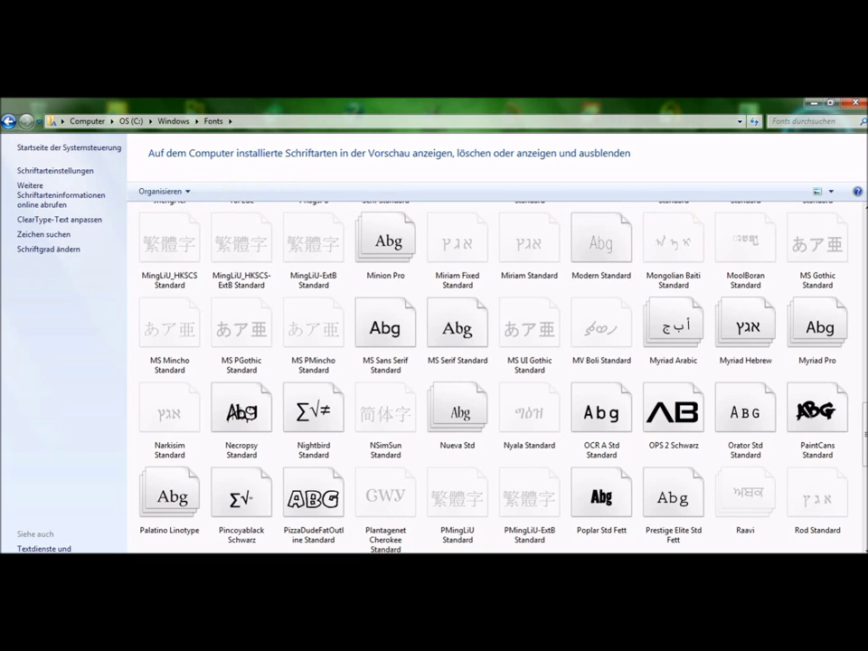
{"action": "left_click", "coordinate": [11, 122]}
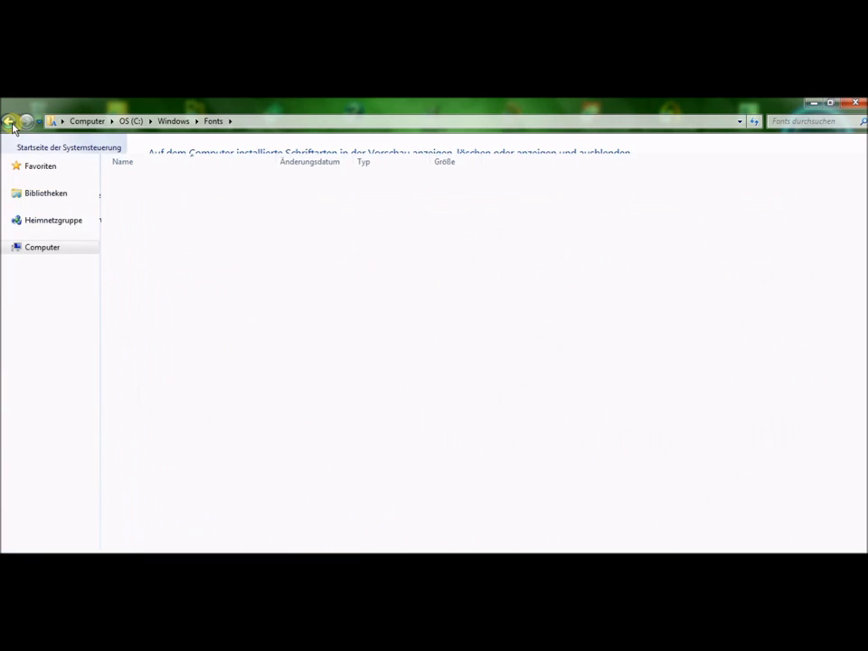
Open batman_forever.zip from Downloads, preview and close batmfa.ttf, then reposition the WinRAR window
{"action": "left_click", "coordinate": [44, 193]}
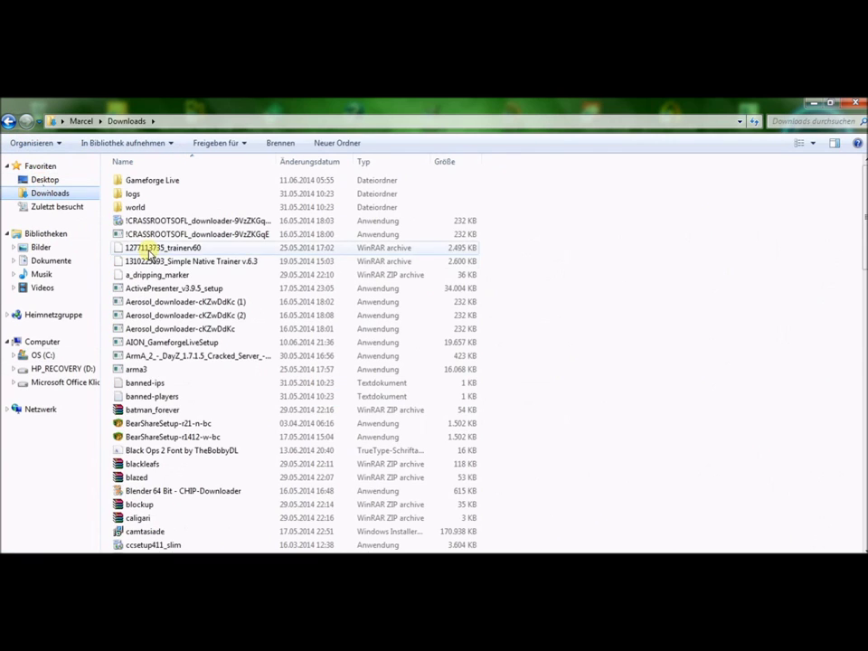
{"action": "left_click", "coordinate": [169, 415]}
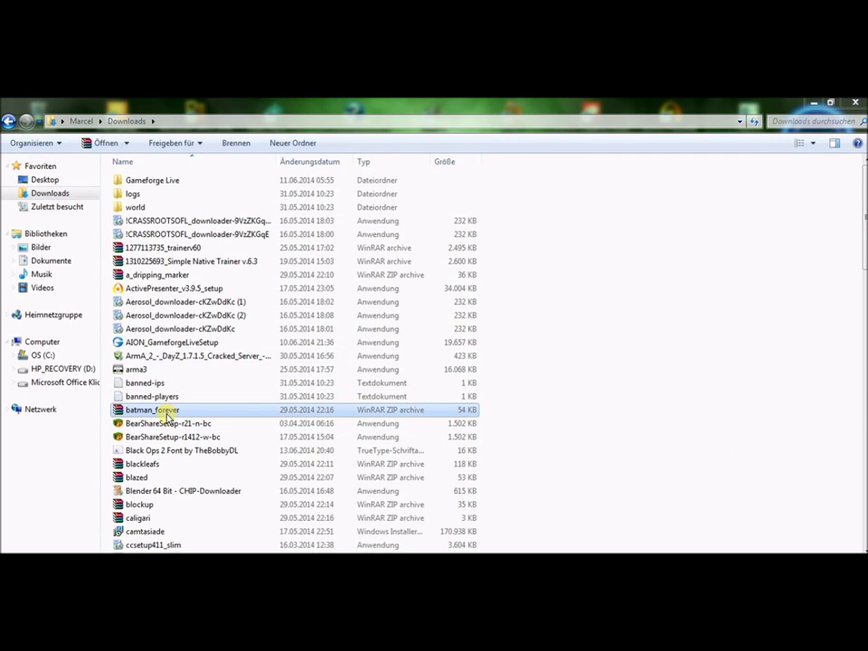
{"action": "double_click", "coordinate": [168, 414]}
{"action": "left_click", "coordinate": [281, 261]}
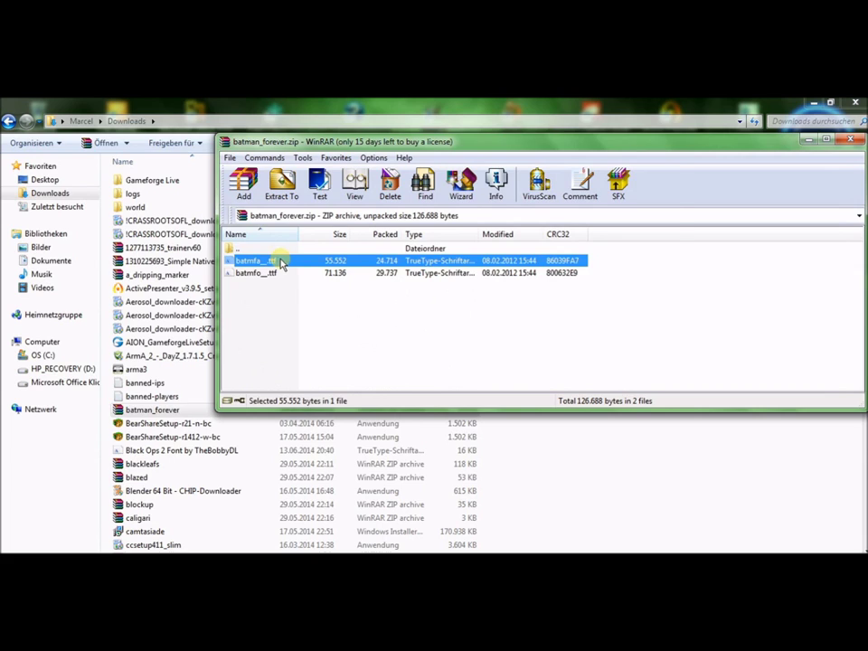
{"action": "double_click", "coordinate": [282, 260]}
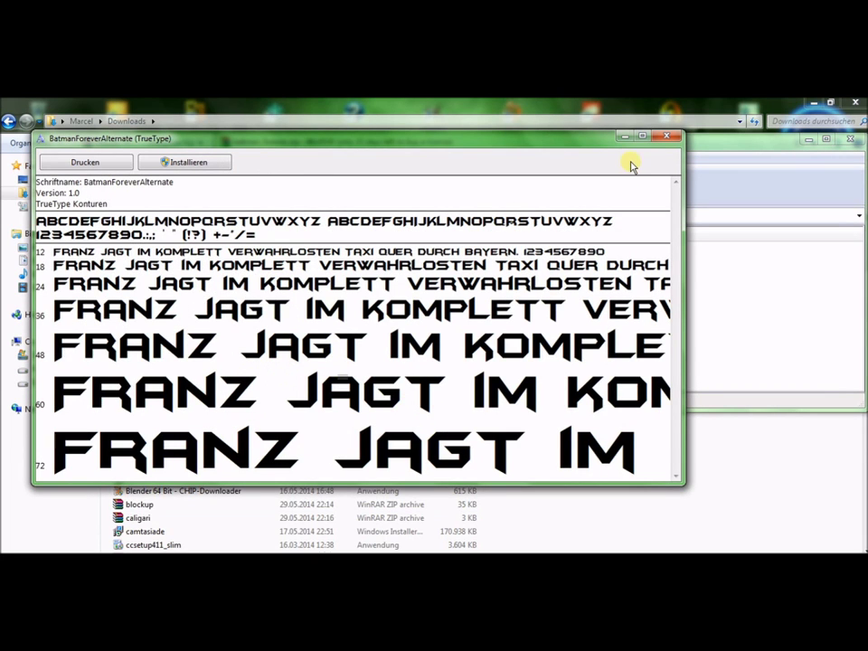
{"action": "left_click", "coordinate": [664, 139]}
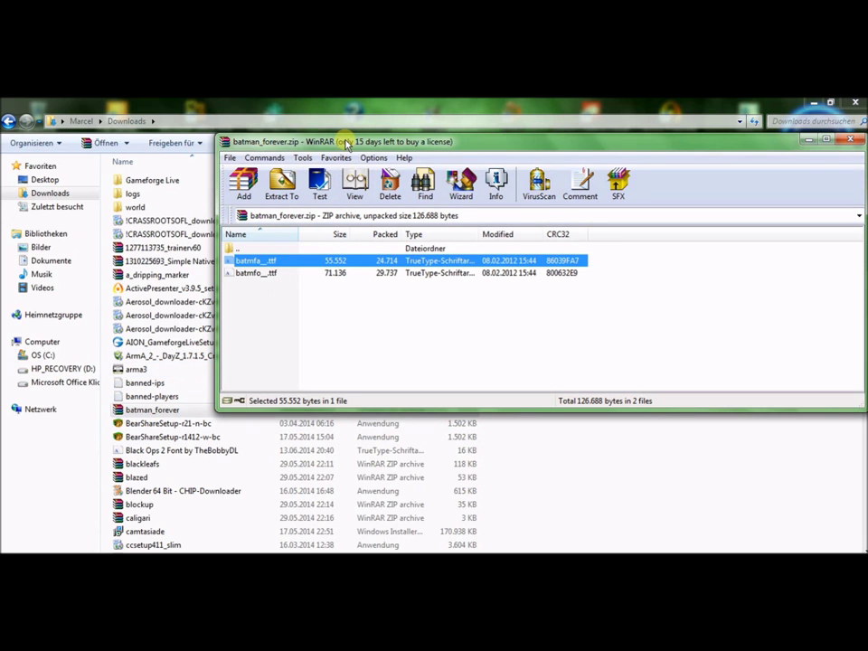
{"action": "left_click_drag", "start_coordinate": [346, 144], "coordinate": [303, 121]}
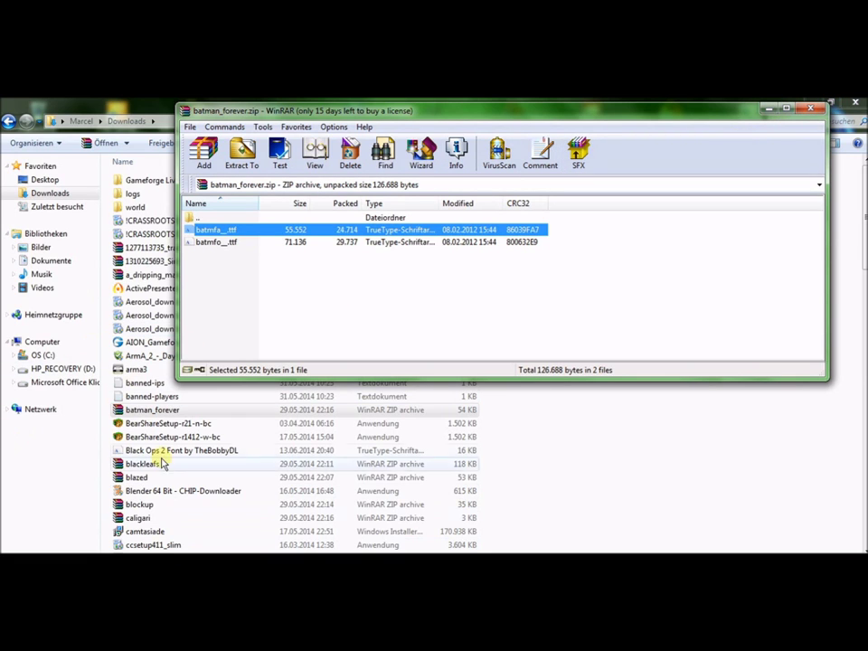
Scroll down the Downloads folder and open the simpsonsfont archive in WinRAR
{"action": "left_click", "coordinate": [64, 492]}
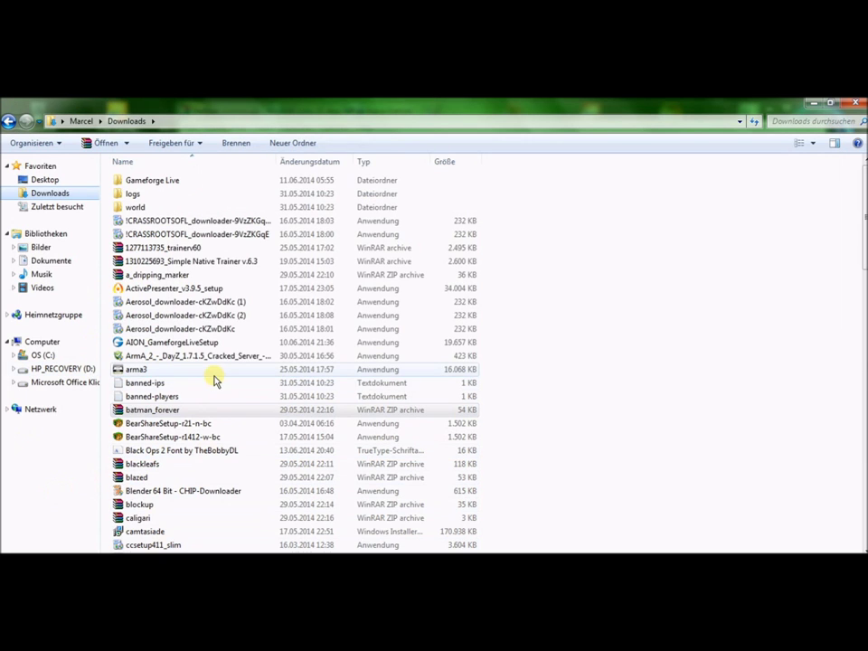
{"action": "left_click", "coordinate": [587, 404]}
{"action": "scroll", "coordinate": [329, 443], "scroll_direction": "down", "scroll_amount": 6}
{"action": "scroll", "coordinate": [306, 443], "scroll_direction": "down", "scroll_amount": 6}
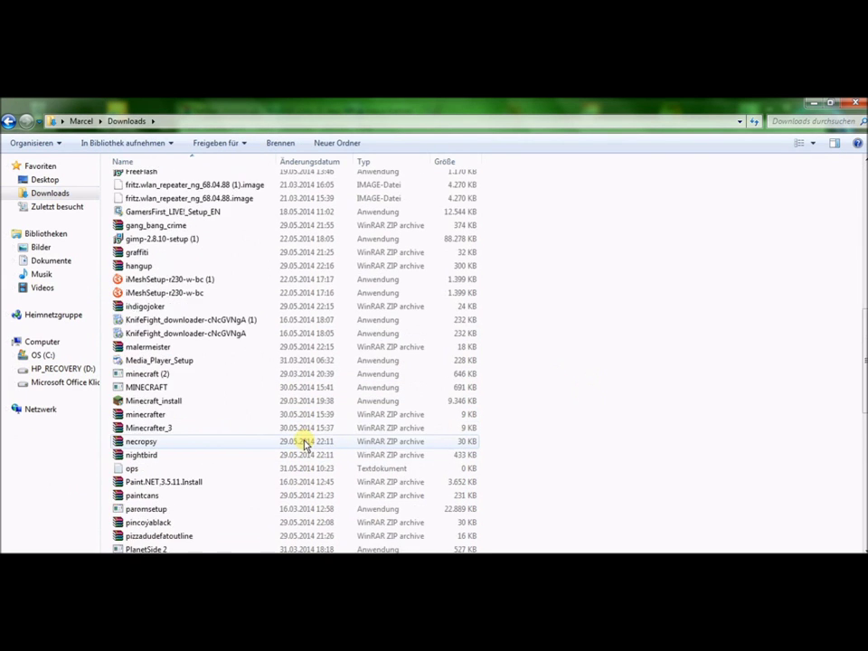
{"action": "scroll", "coordinate": [305, 442], "scroll_direction": "down", "scroll_amount": 12}
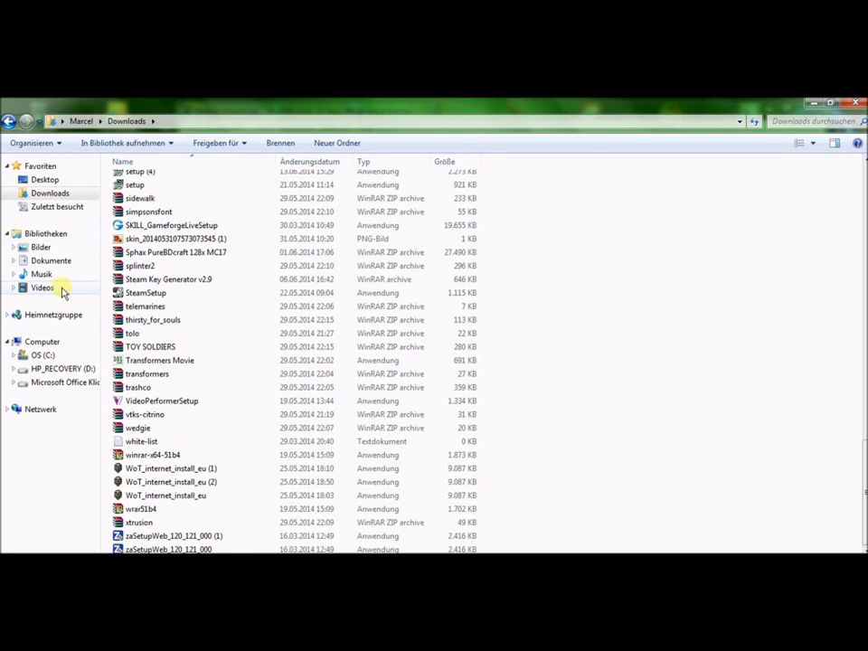
{"action": "double_click", "coordinate": [144, 211]}
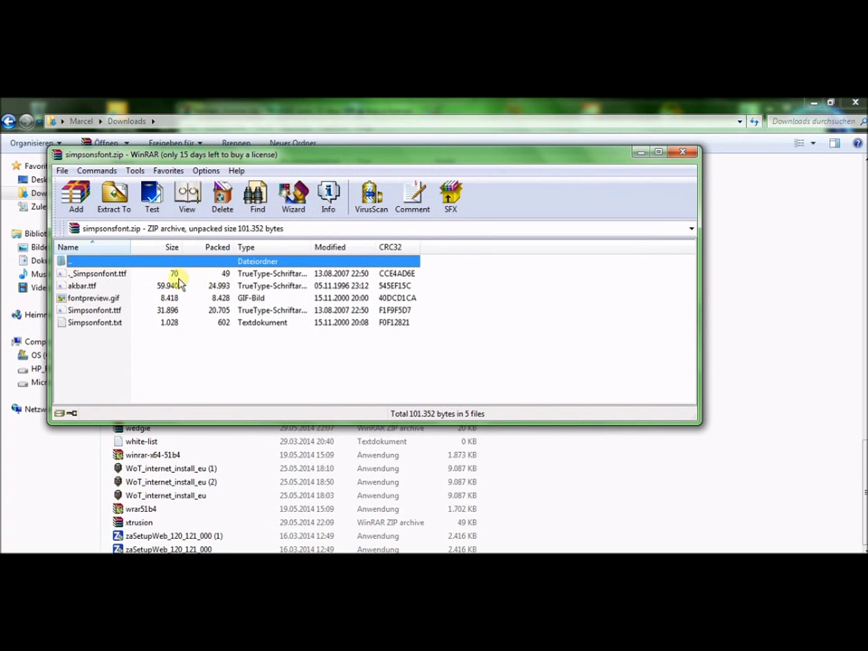
Try the invalid _Simpsonfont.ttf, preview akbar.ttf, then close the simpsonsfont archive
{"action": "double_click", "coordinate": [174, 274]}
{"action": "left_click", "coordinate": [556, 402]}
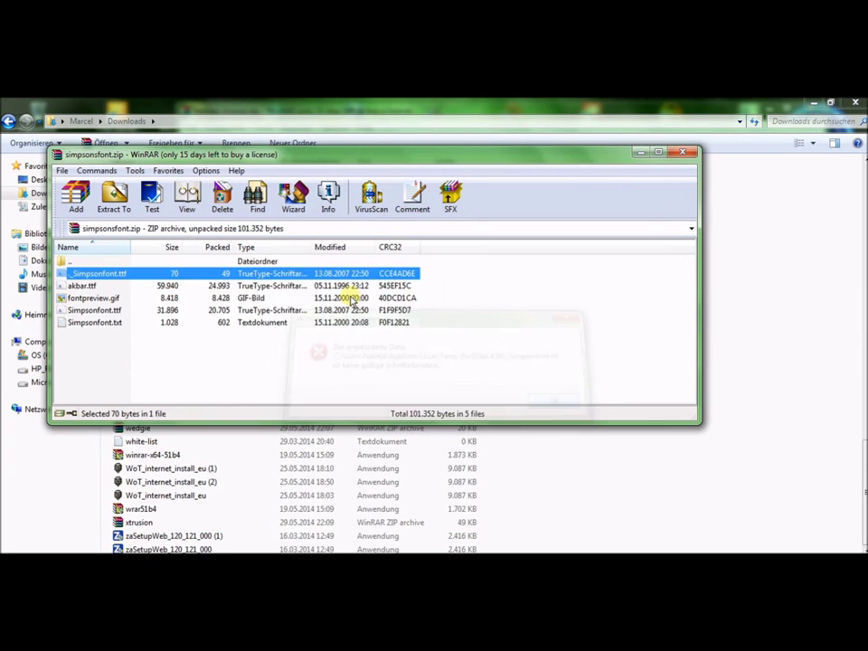
{"action": "left_click", "coordinate": [172, 287]}
{"action": "double_click", "coordinate": [175, 288]}
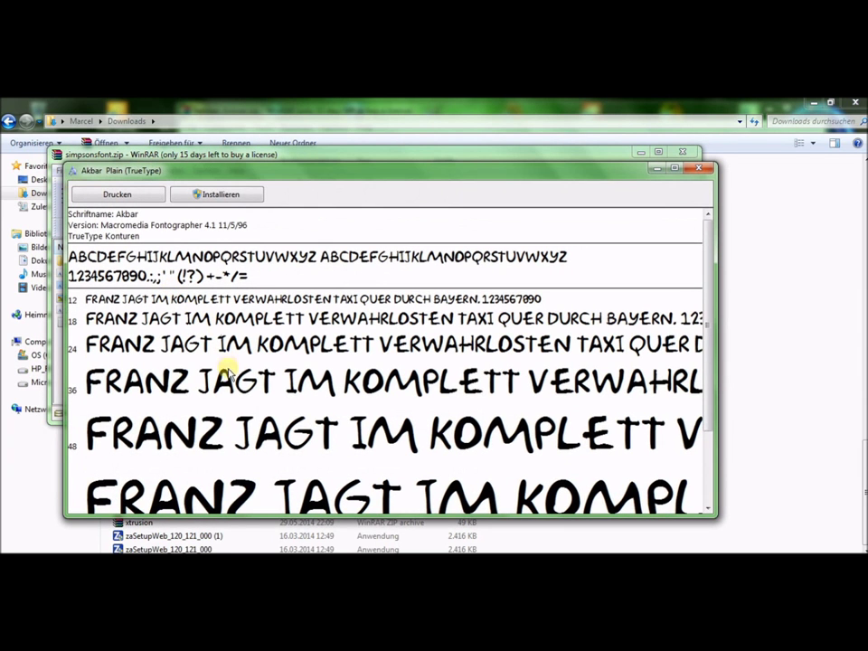
{"action": "left_click", "coordinate": [697, 168]}
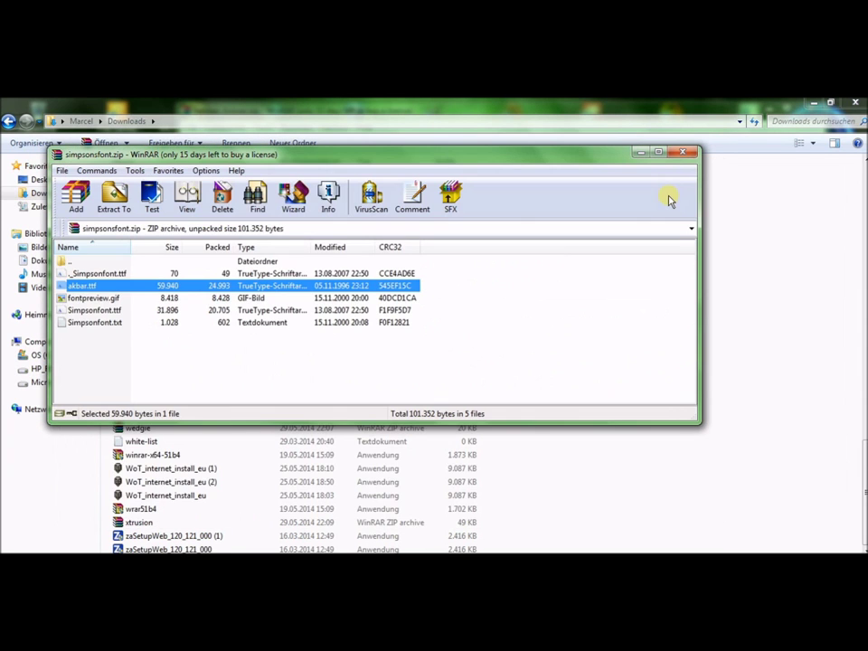
{"action": "left_click", "coordinate": [687, 147]}
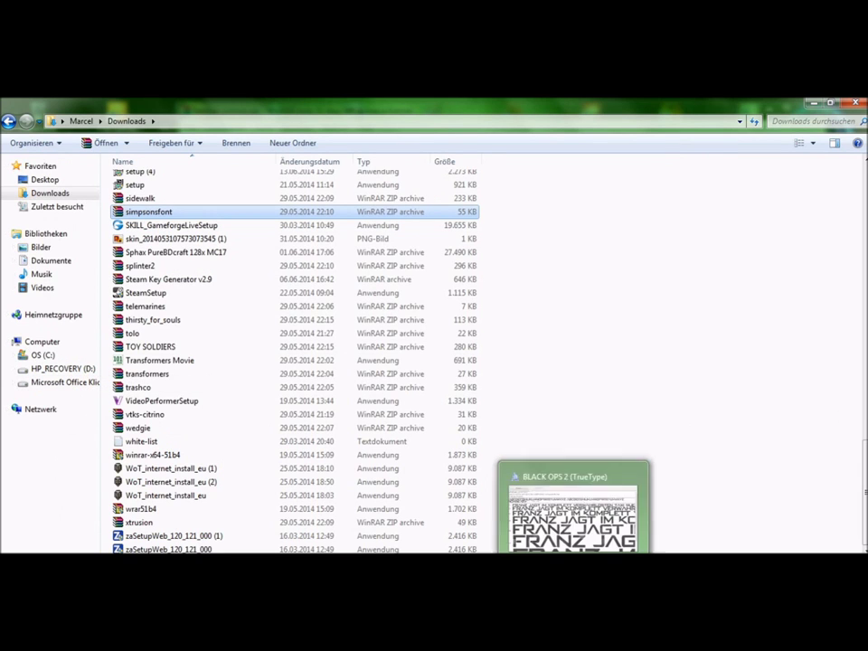
{"action": "left_click", "coordinate": [614, 510]}
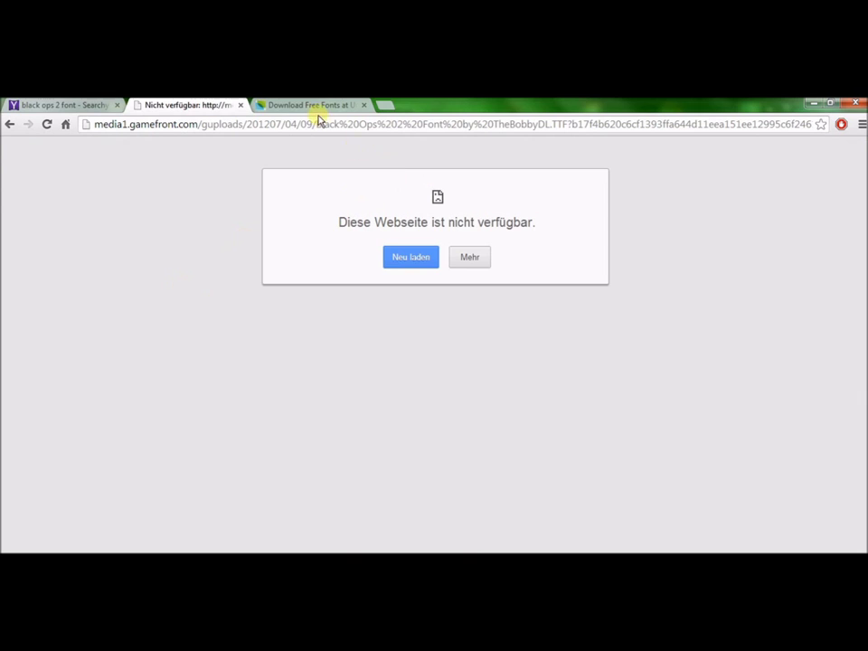
Switch to the UrbanFonts tab, close the batman_forever archive and minimize Chrome
{"action": "left_click", "coordinate": [316, 111]}
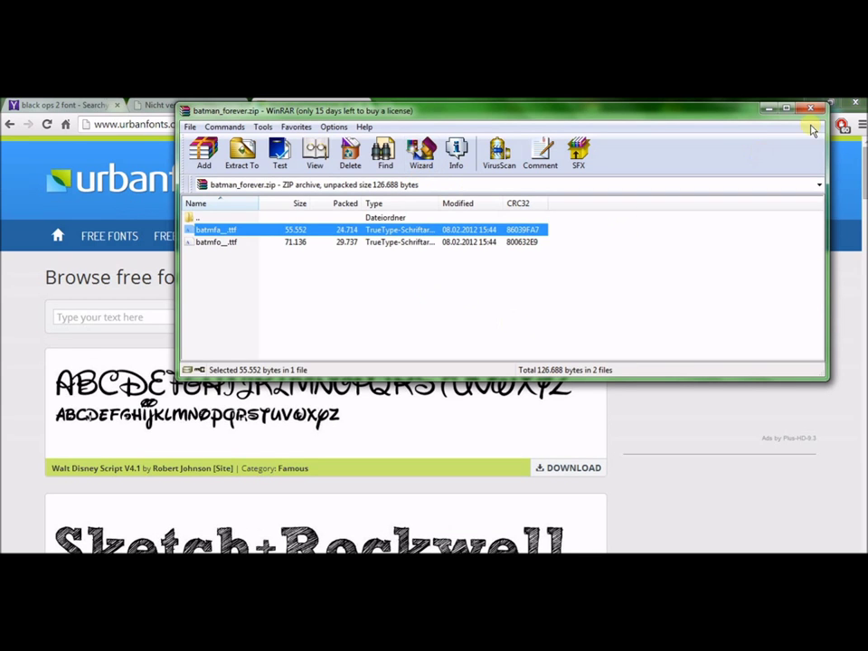
{"action": "left_click", "coordinate": [810, 110]}
{"action": "left_click", "coordinate": [813, 106]}
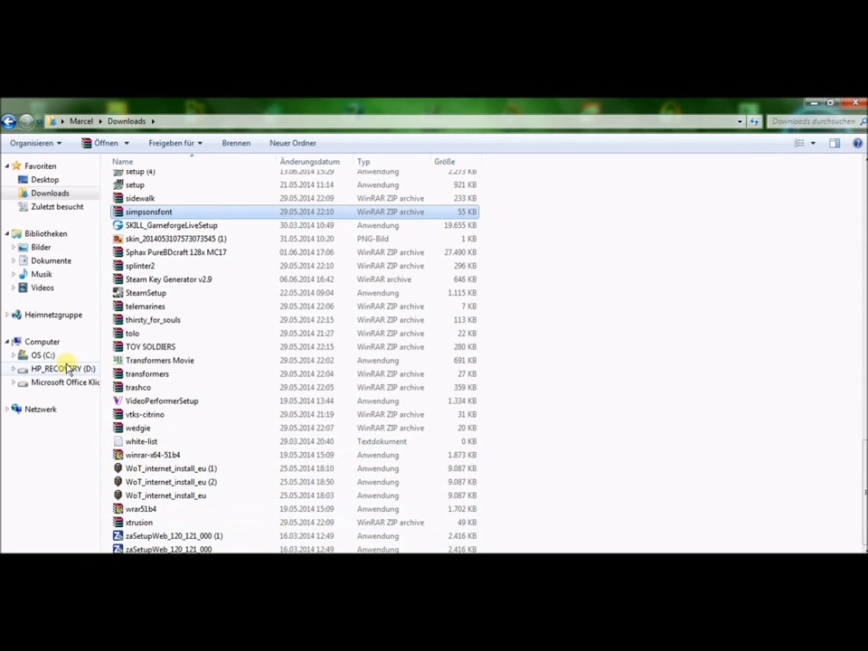
Browse to C:\Windows\Fonts to view installed fonts, then return to the Windows folder
{"action": "left_click", "coordinate": [56, 356]}
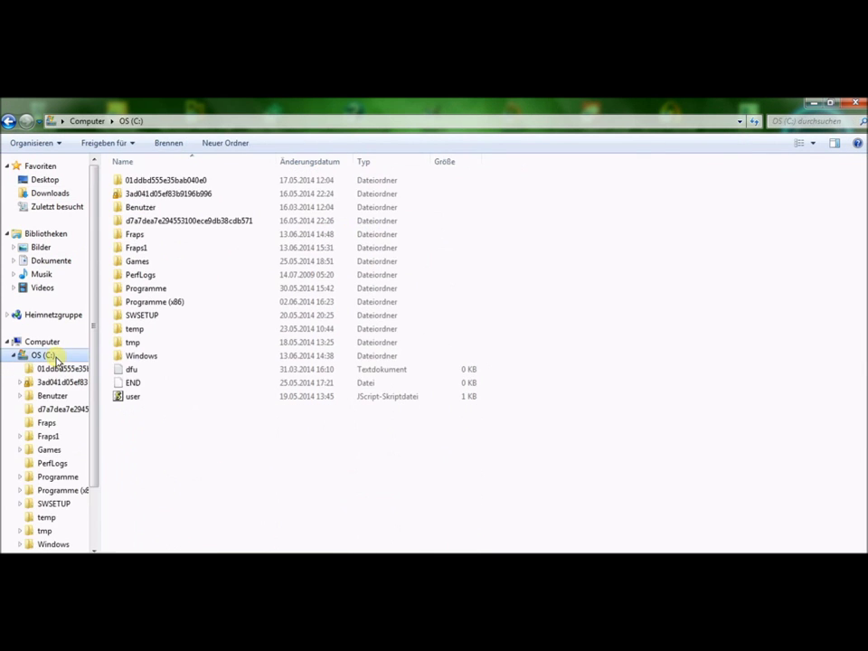
{"action": "left_click", "coordinate": [156, 360]}
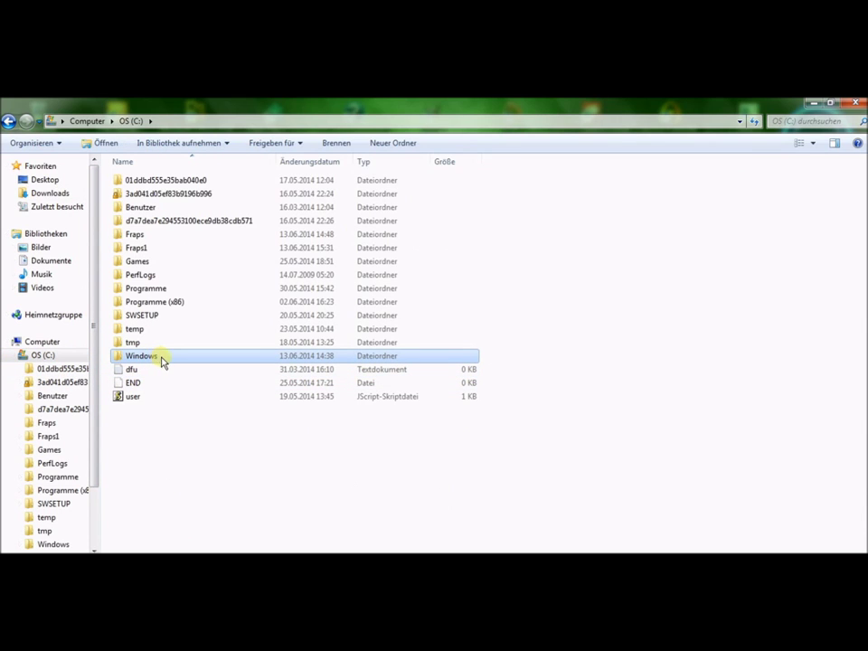
{"action": "double_click", "coordinate": [164, 358]}
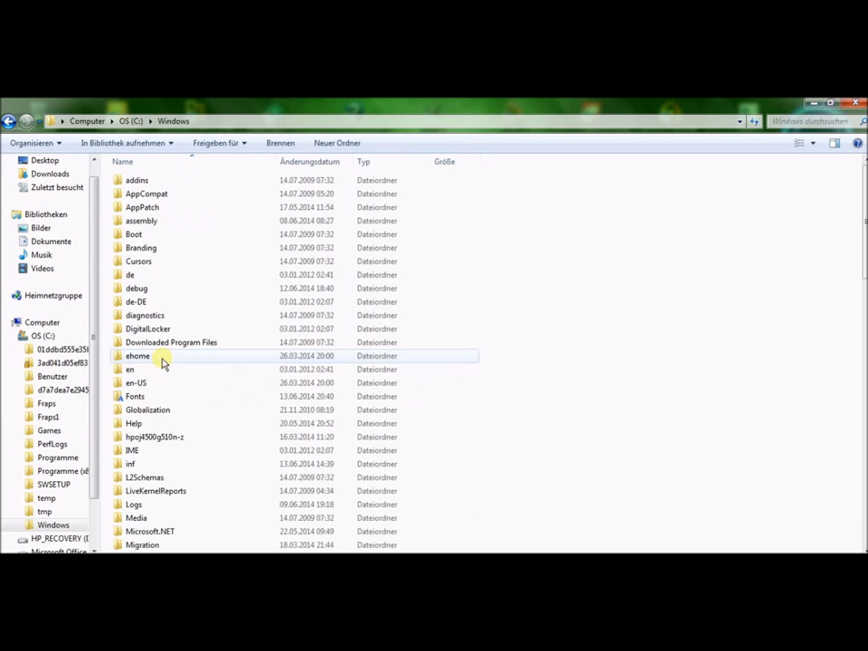
{"action": "double_click", "coordinate": [153, 397]}
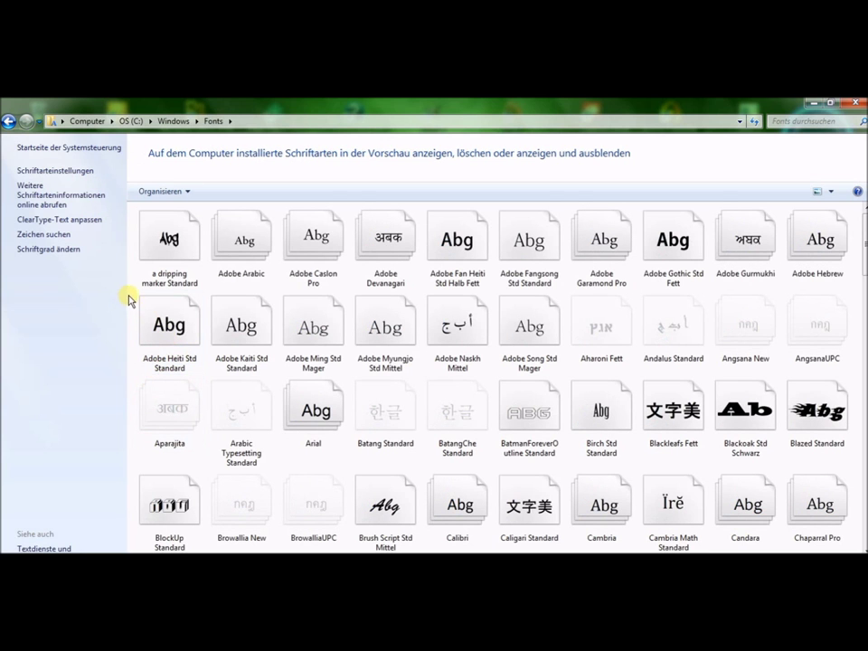
{"action": "left_click", "coordinate": [10, 120]}
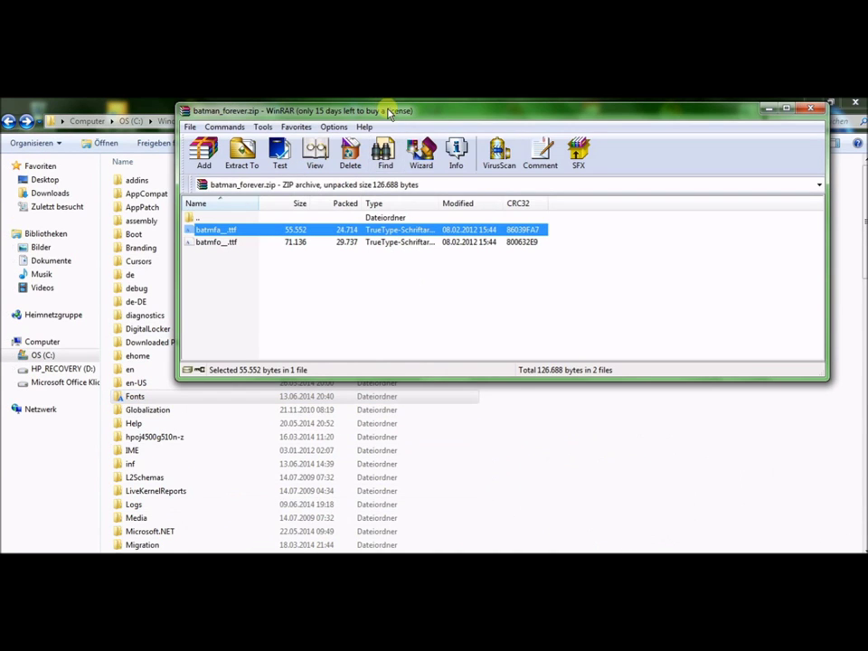
{"action": "left_click_drag", "start_coordinate": [389, 113], "coordinate": [414, 113]}
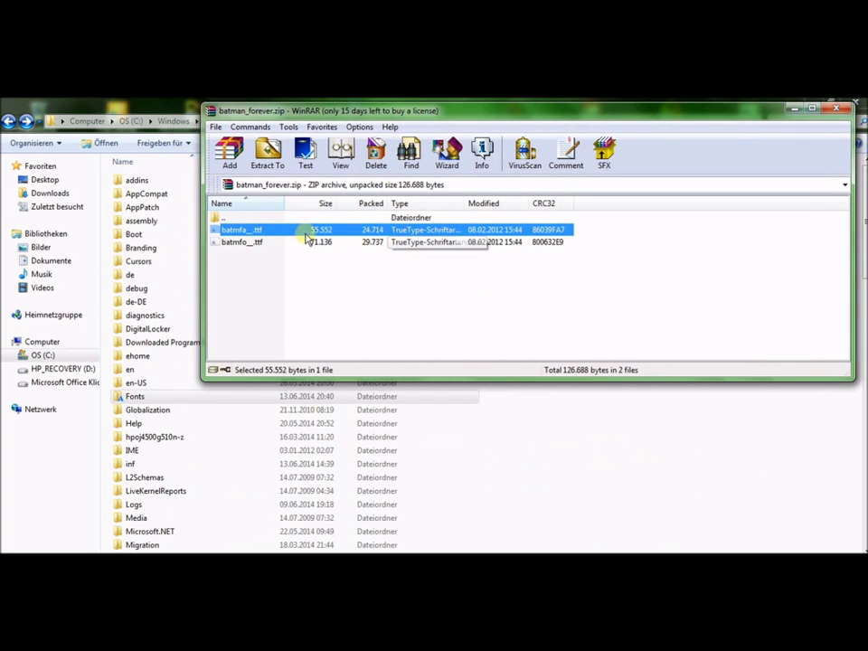
{"action": "double_click", "coordinate": [224, 242]}
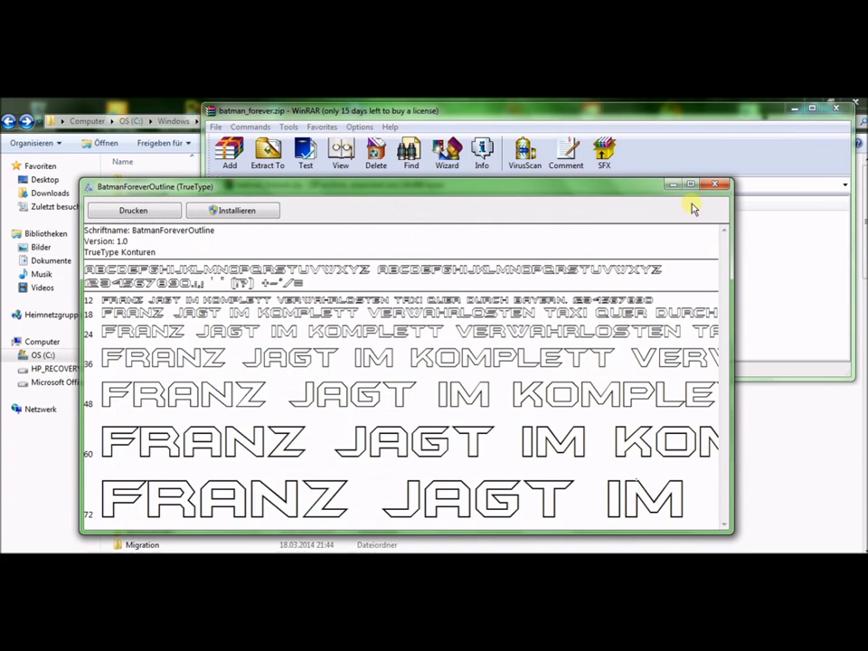
{"action": "left_click", "coordinate": [714, 187]}
{"action": "double_click", "coordinate": [231, 229]}
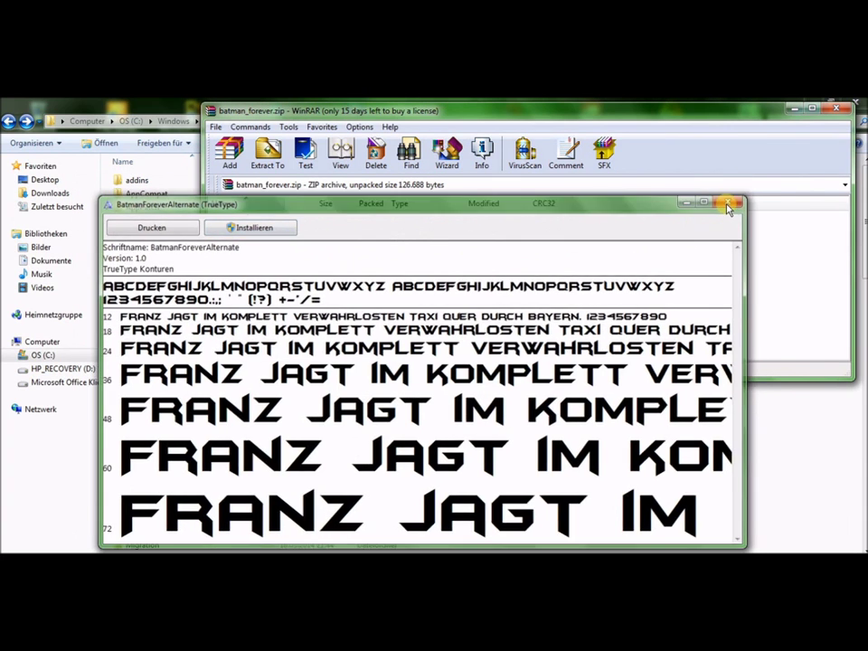
{"action": "left_click", "coordinate": [725, 206]}
{"action": "left_click", "coordinate": [238, 243]}
{"action": "double_click", "coordinate": [238, 243]}
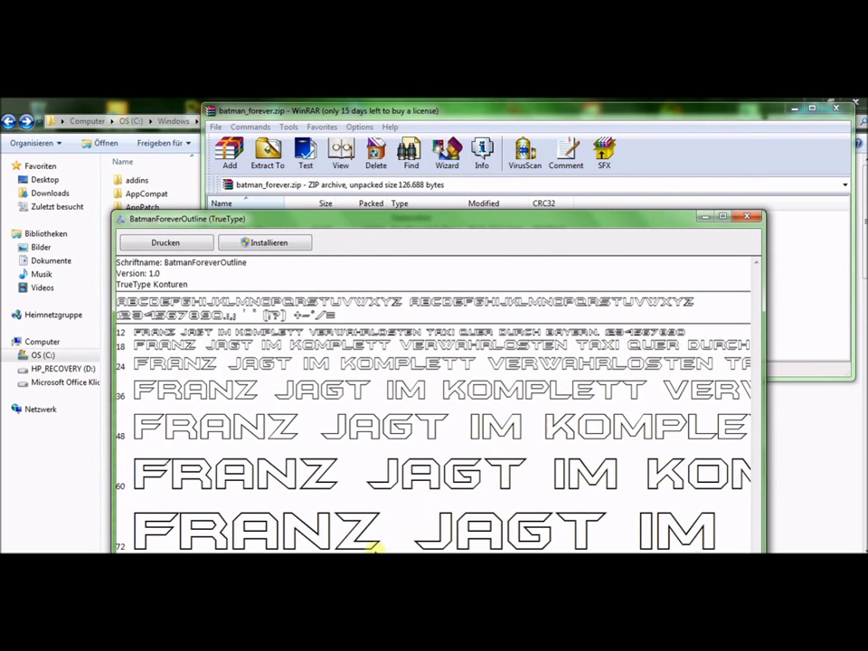
{"action": "left_click", "coordinate": [748, 217]}
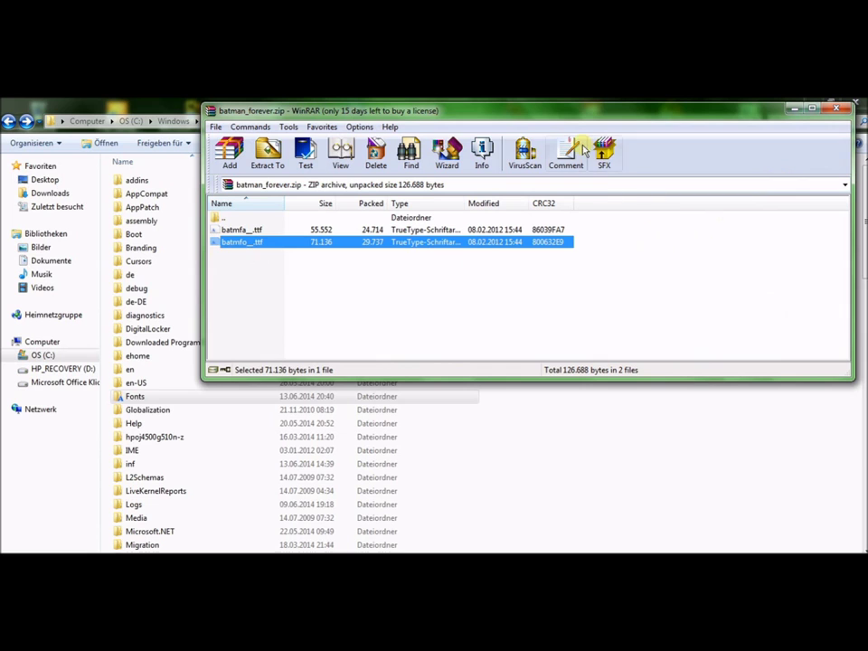
Drag batmfo.ttf into the Fonts folder and confirm replacing the existing BatmanForeverOutline
{"action": "left_click_drag", "start_coordinate": [561, 117], "coordinate": [840, 113]}
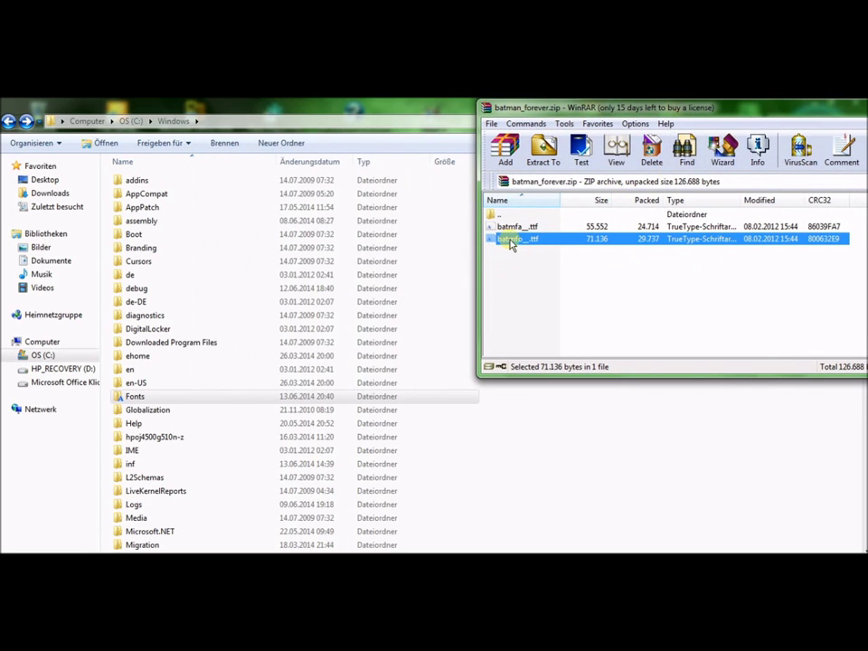
{"action": "left_click_drag", "start_coordinate": [506, 248], "coordinate": [320, 396]}
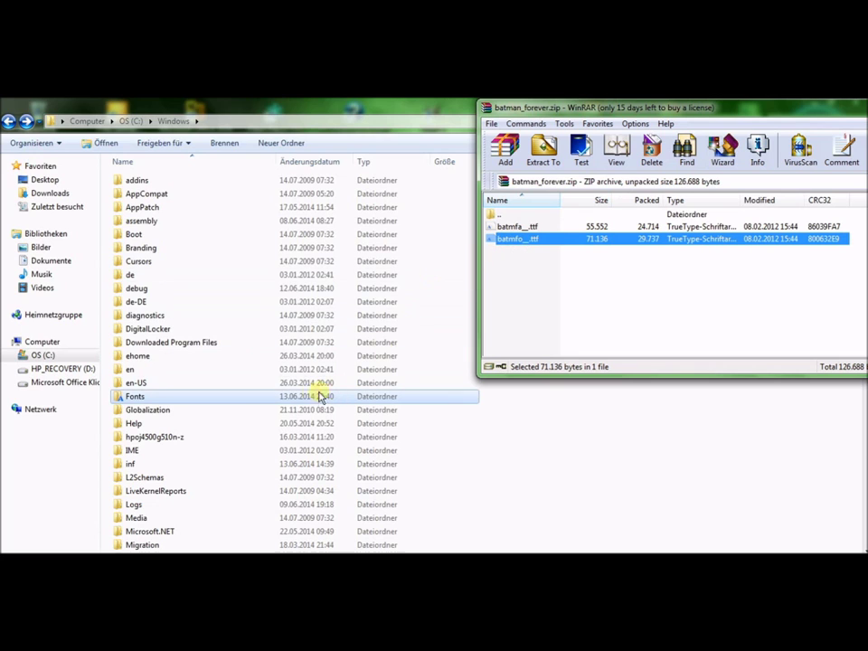
{"action": "left_click_drag", "start_coordinate": [243, 402], "coordinate": [180, 400]}
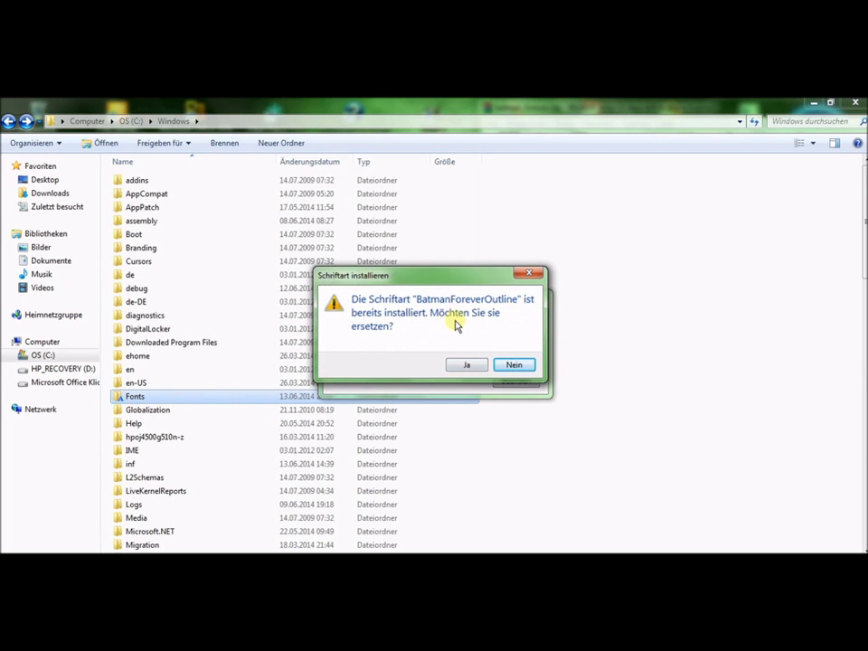
{"action": "left_click", "coordinate": [468, 365]}
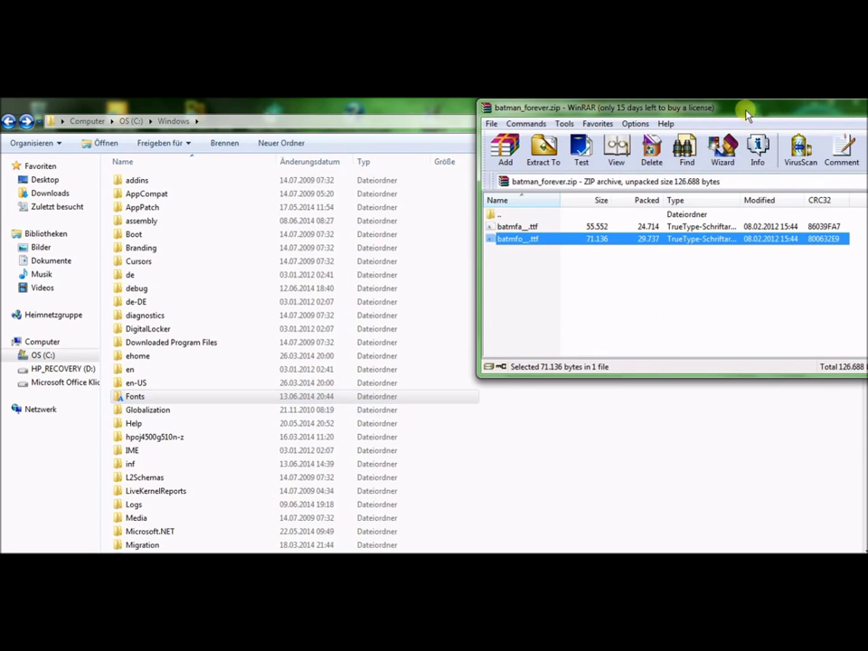
Close the batman_forever archive and the BLACK OPS 2 font preview
{"action": "left_click_drag", "start_coordinate": [748, 112], "coordinate": [546, 151]}
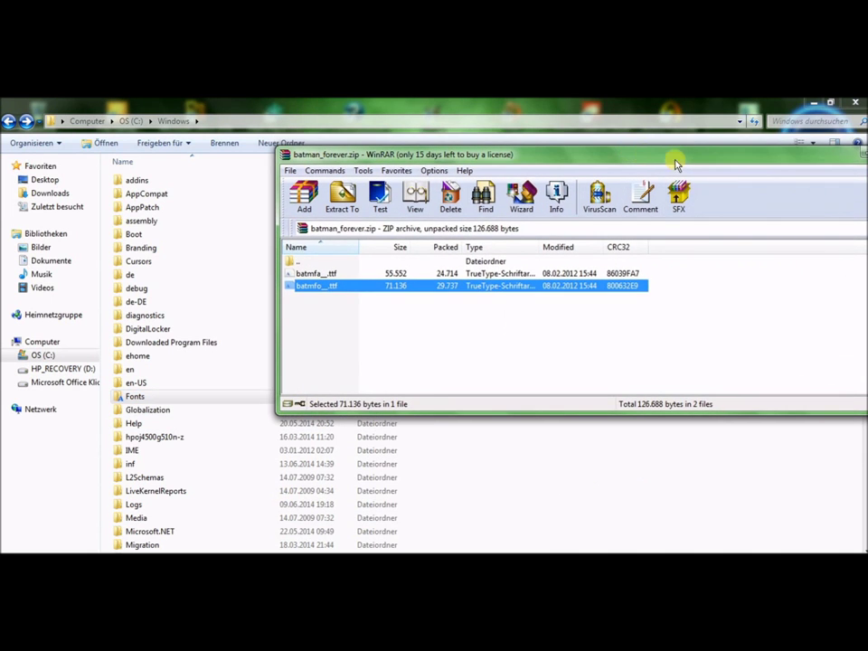
{"action": "left_click_drag", "start_coordinate": [678, 165], "coordinate": [445, 166]}
{"action": "left_click", "coordinate": [677, 152]}
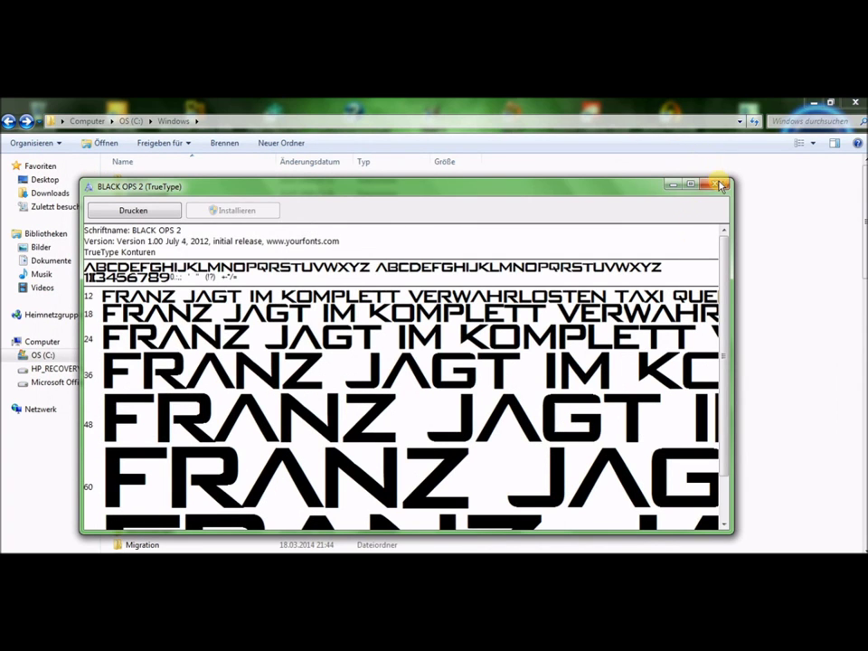
{"action": "left_click", "coordinate": [719, 185]}
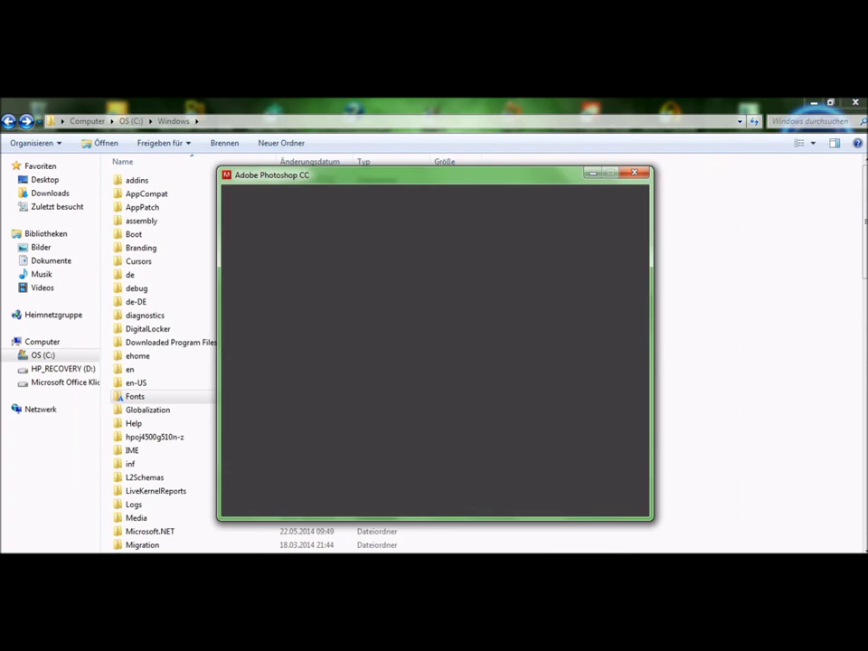
Close the Photoshop CC trial window, confirming with Ja
{"action": "left_click", "coordinate": [634, 172]}
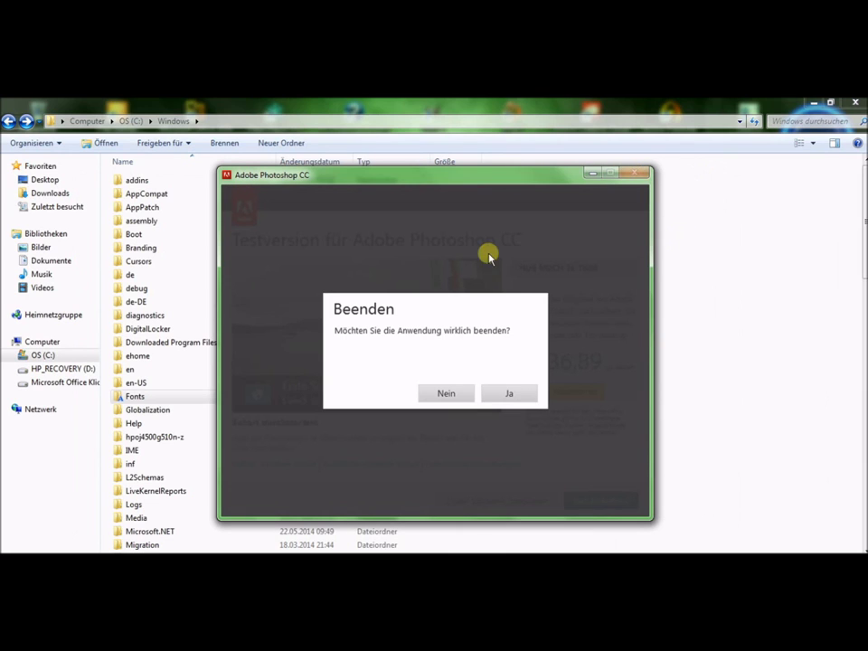
{"action": "left_click", "coordinate": [508, 394]}
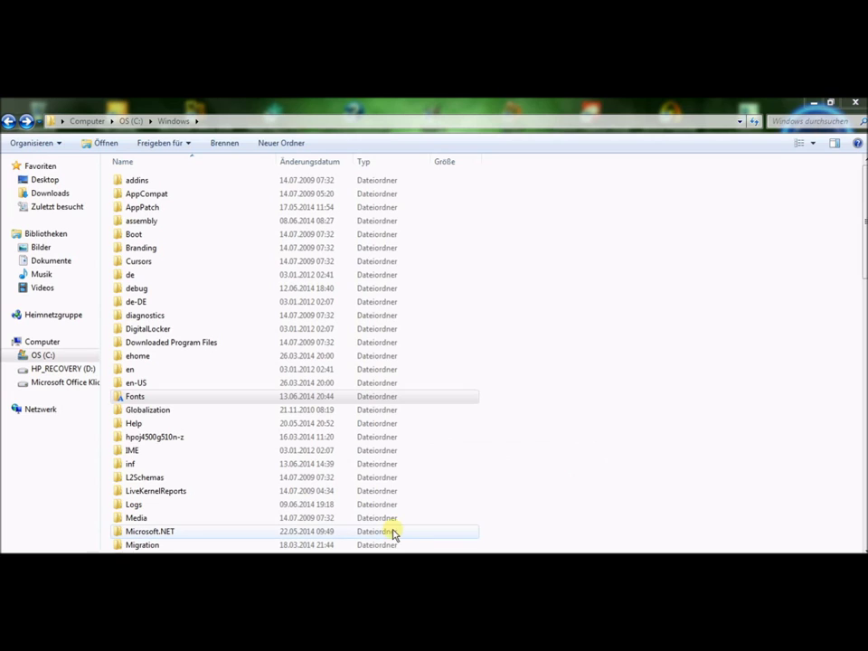
{"action": "left_click", "coordinate": [223, 397]}
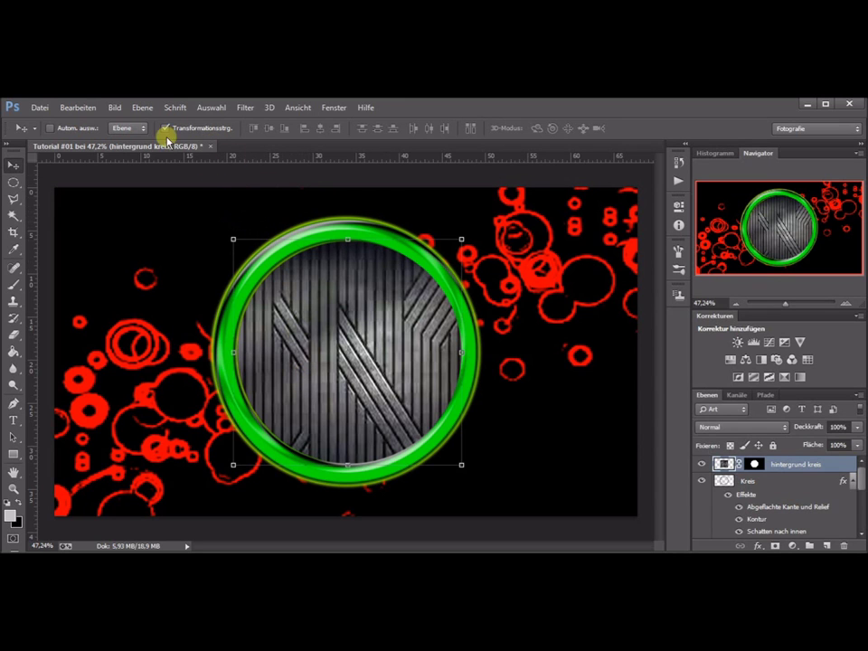
Create a new blank 1360×768 document
{"action": "left_click", "coordinate": [36, 107]}
{"action": "left_click", "coordinate": [47, 119]}
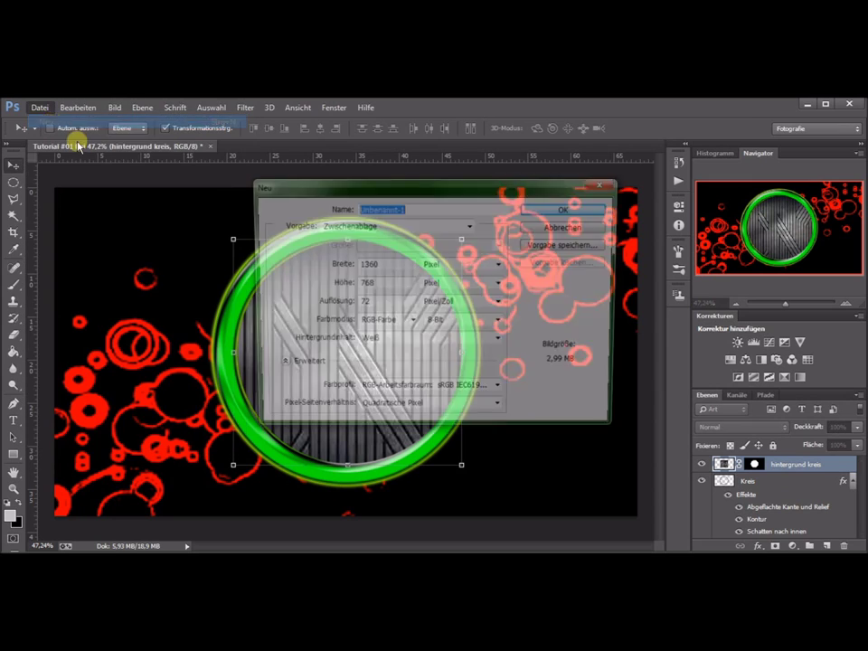
{"action": "left_click", "coordinate": [564, 209]}
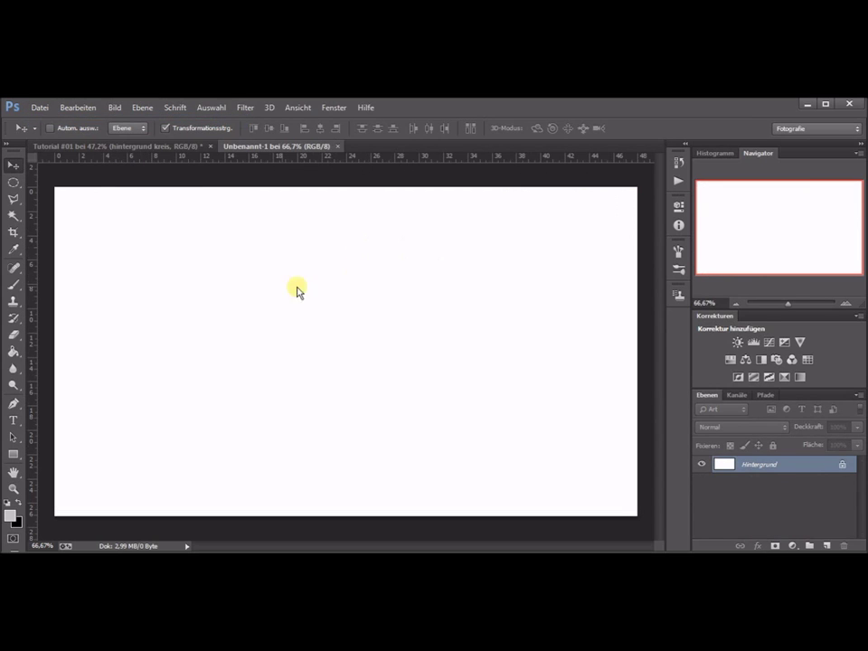
Draw a paragraph text box in BatmanForeverOutline, type BATMAN, then erase it
{"action": "left_click", "coordinate": [13, 421]}
{"action": "left_click_drag", "start_coordinate": [145, 240], "coordinate": [512, 450]}
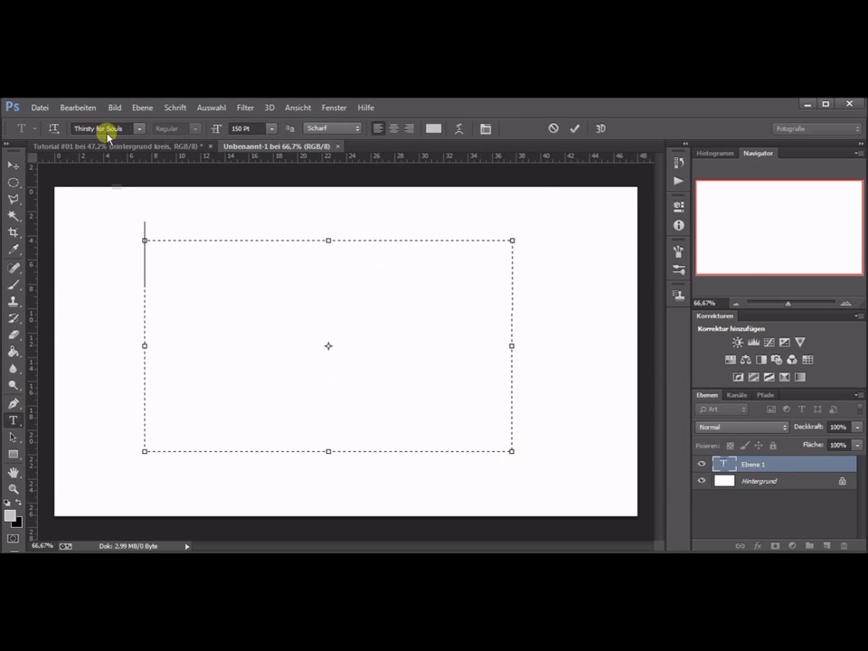
{"action": "left_click", "coordinate": [142, 129]}
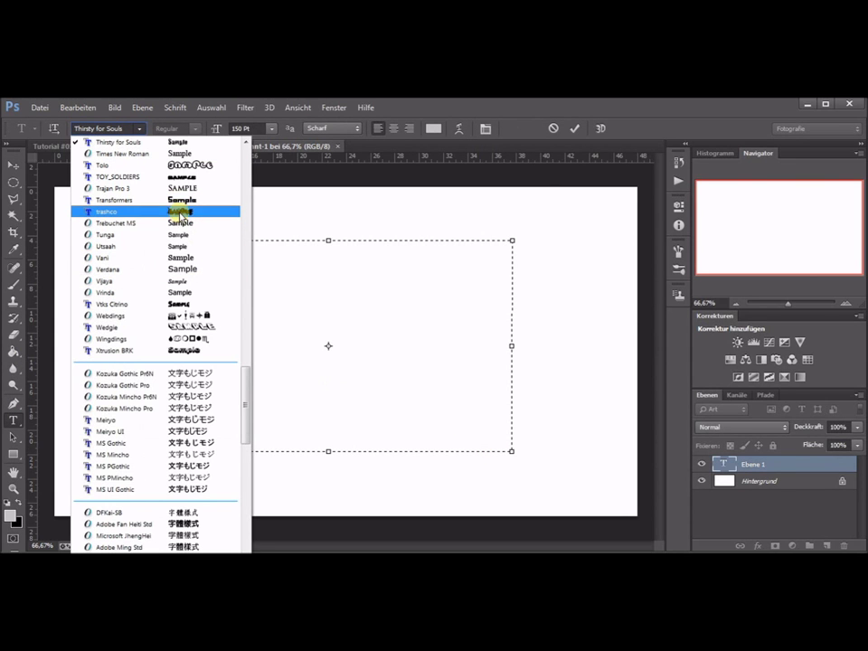
{"action": "left_click_drag", "start_coordinate": [249, 404], "coordinate": [261, 187]}
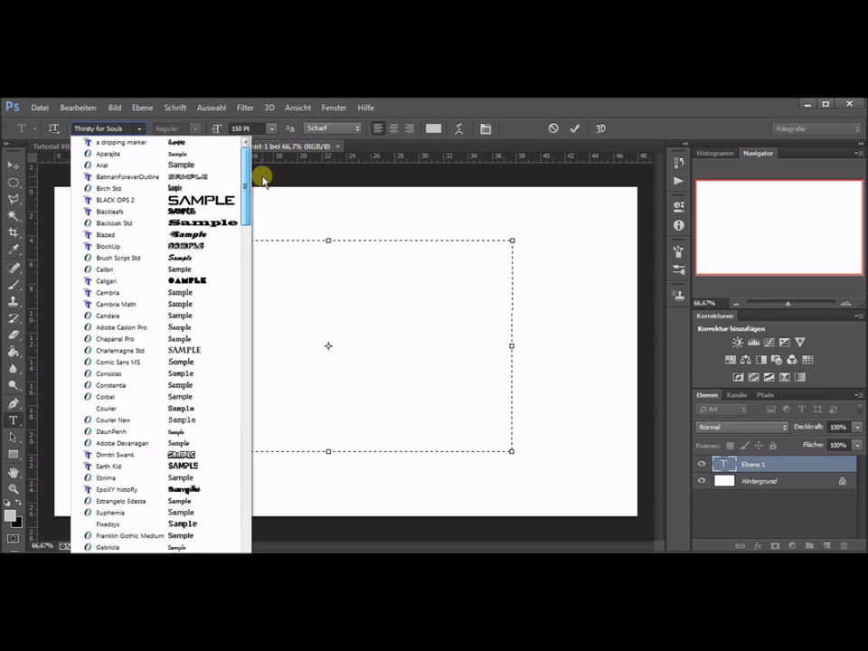
{"action": "left_click", "coordinate": [178, 177]}
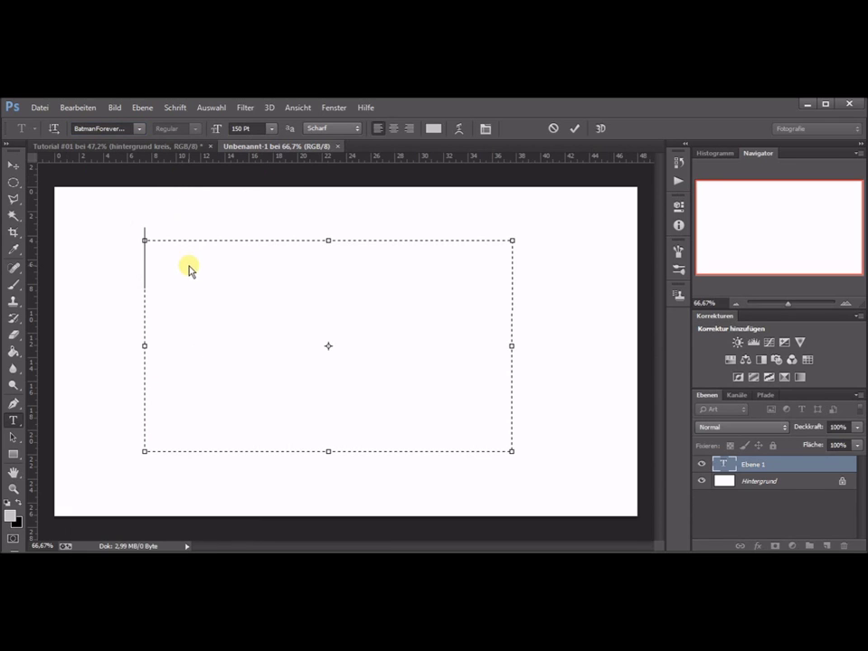
{"action": "type", "text": "BATMAN"}
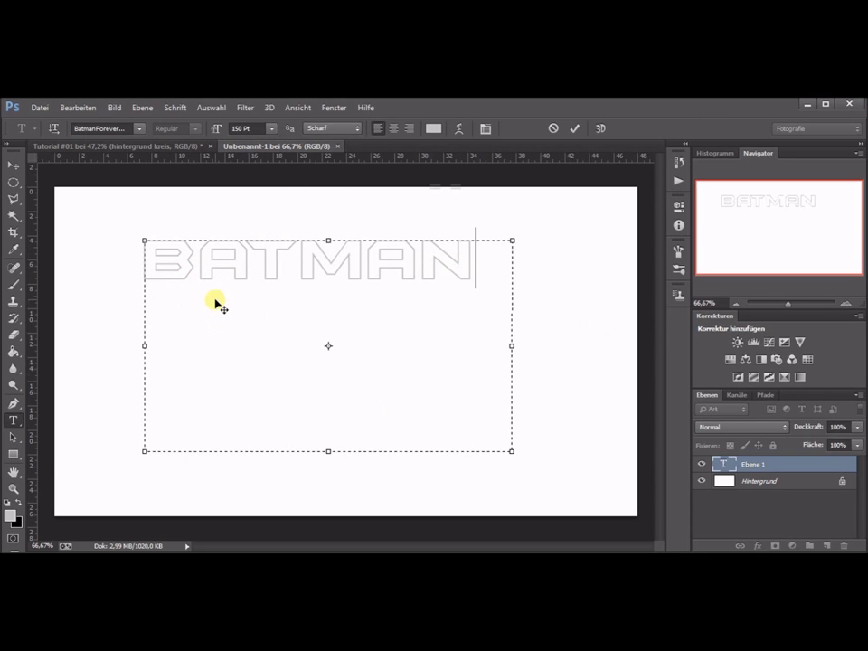
{"action": "key", "text": "BackSpace"}
{"action": "key", "text": "BackSpace"}
{"action": "key", "text": "BackSpace"}
{"action": "key", "text": "BackSpace"}
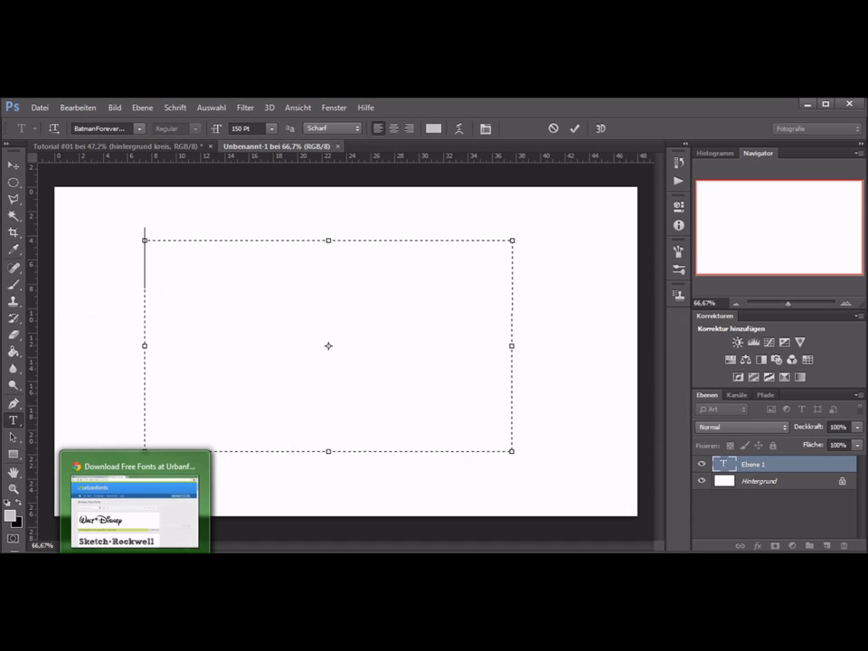
{"action": "left_click", "coordinate": [135, 506]}
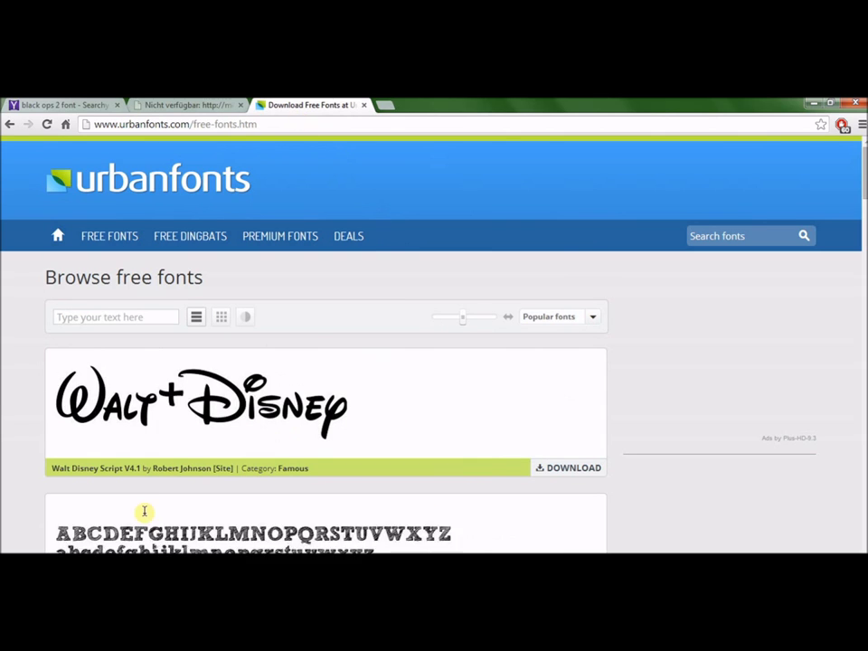
{"action": "left_click", "coordinate": [194, 105]}
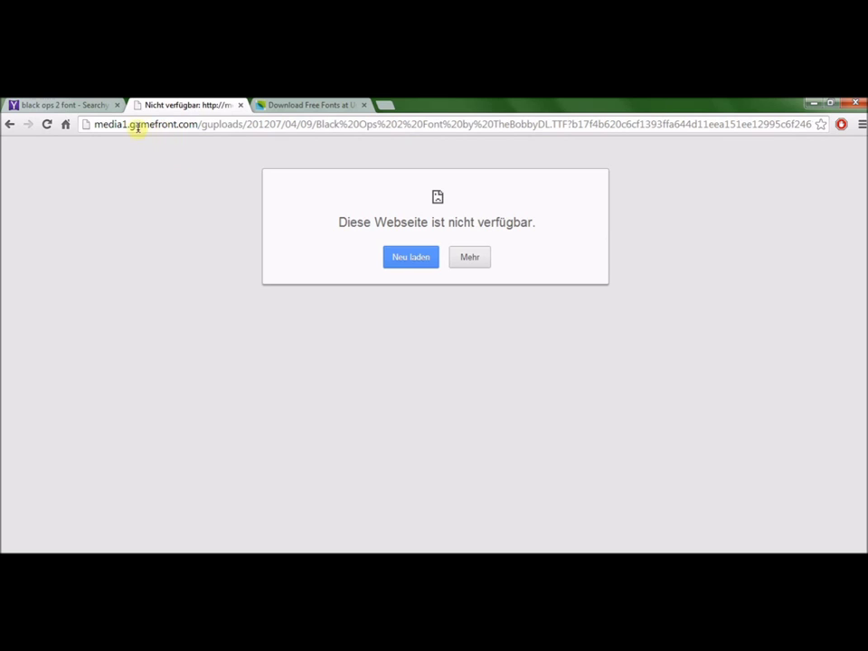
{"action": "left_click_drag", "start_coordinate": [131, 124], "coordinate": [164, 124]}
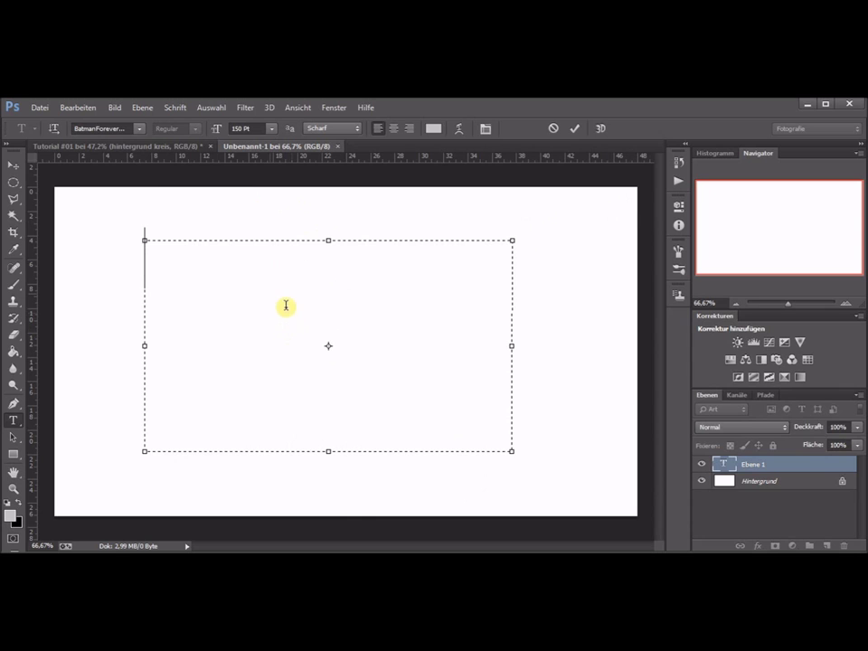
Choose the BLACK OPS 2 font and clear the sample letters typed to test it
{"action": "left_click", "coordinate": [139, 129]}
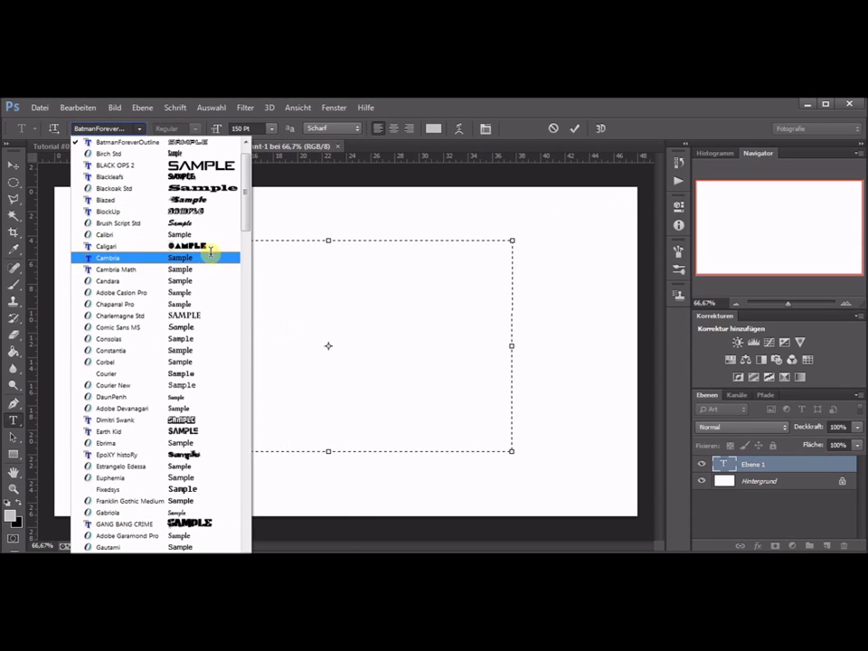
{"action": "left_click", "coordinate": [208, 165]}
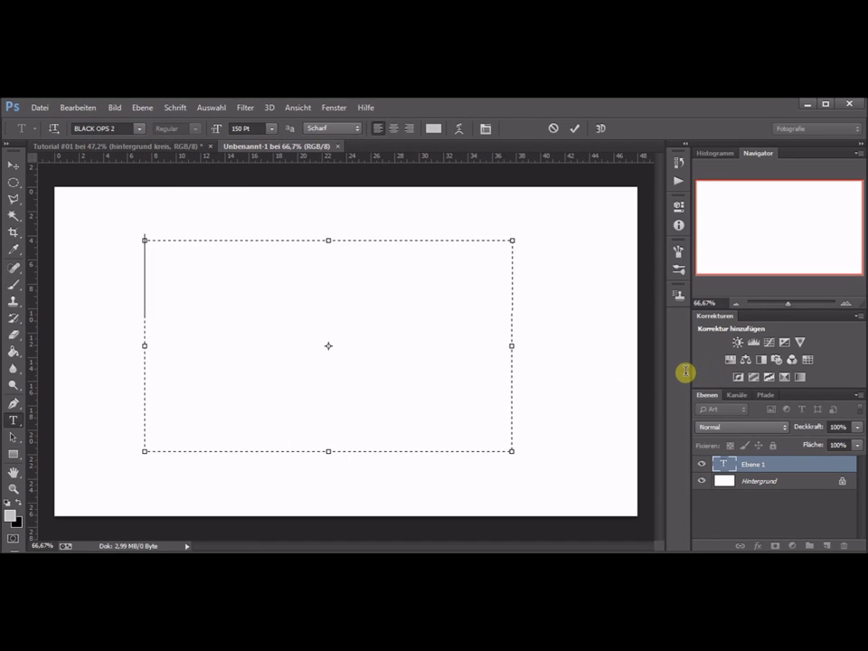
{"action": "type", "text": "PY"}
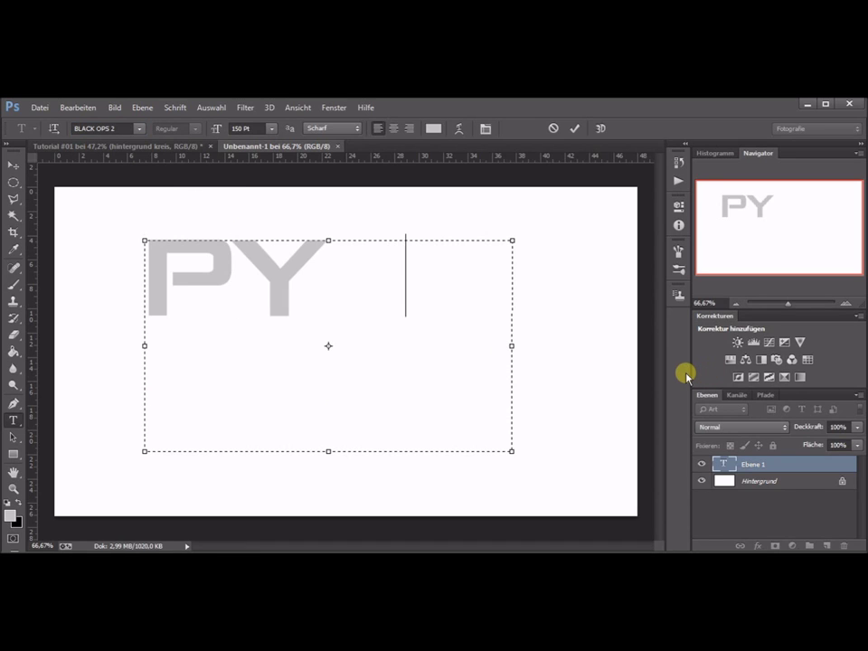
{"action": "type", "text": "FK"}
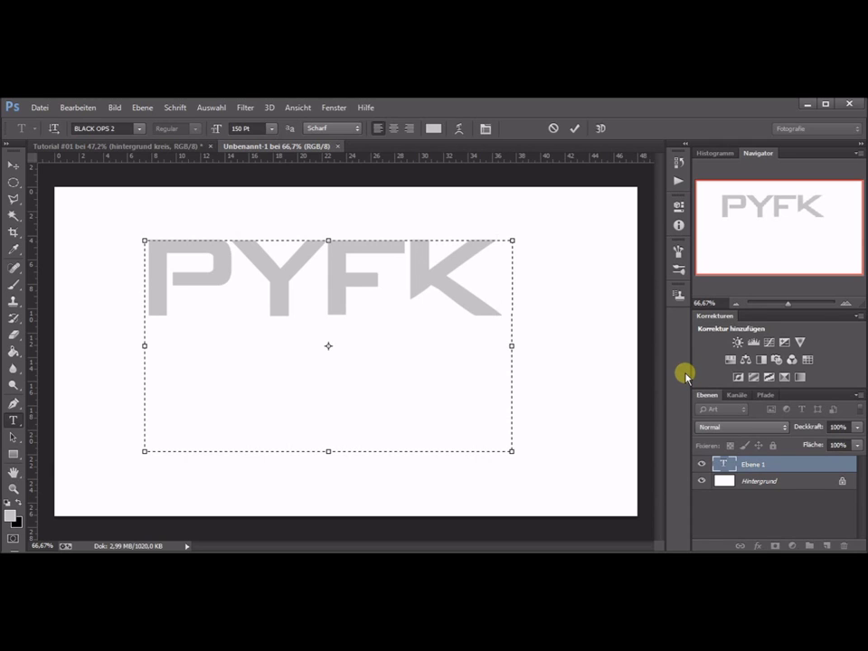
{"action": "key", "text": "BackSpace"}
{"action": "key", "text": "BackSpace"}
{"action": "key", "text": "BackSpace"}
{"action": "key", "text": "BackSpace"}
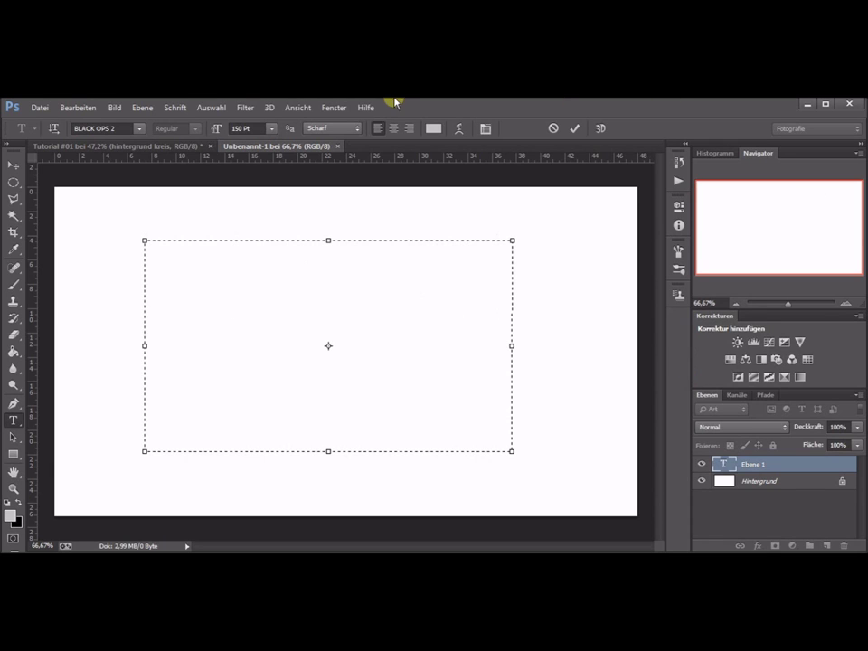
Set the text size to 50 pt
{"action": "left_click", "coordinate": [271, 129]}
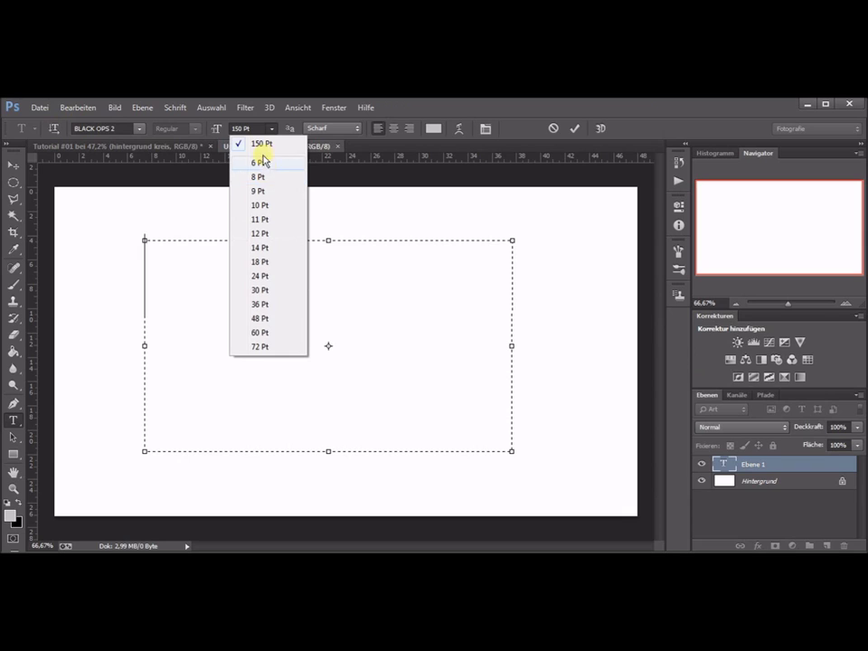
{"action": "left_click", "coordinate": [261, 143]}
{"action": "left_click", "coordinate": [242, 128]}
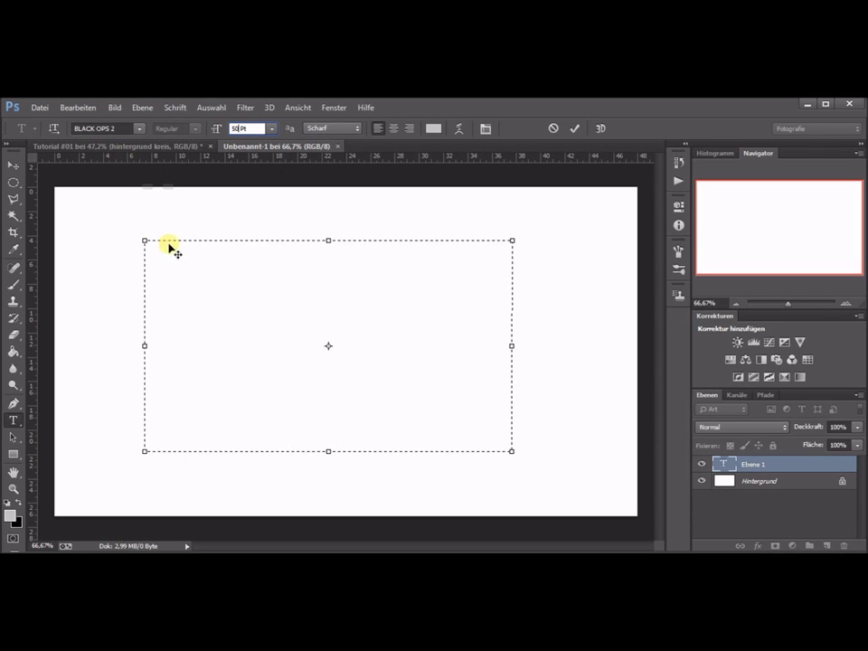
{"action": "key", "text": "Return"}
Type BLACK OPS, trying and removing trailing numerals (II, 3, 12, 45, 6–9)
{"action": "type", "text": "BLACK"}
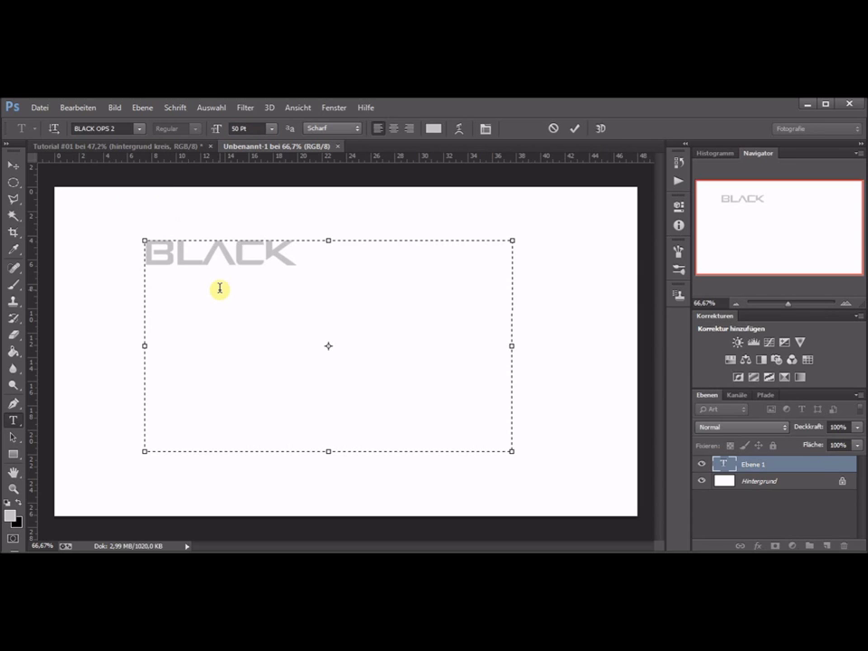
{"action": "type", "text": " OPS II"}
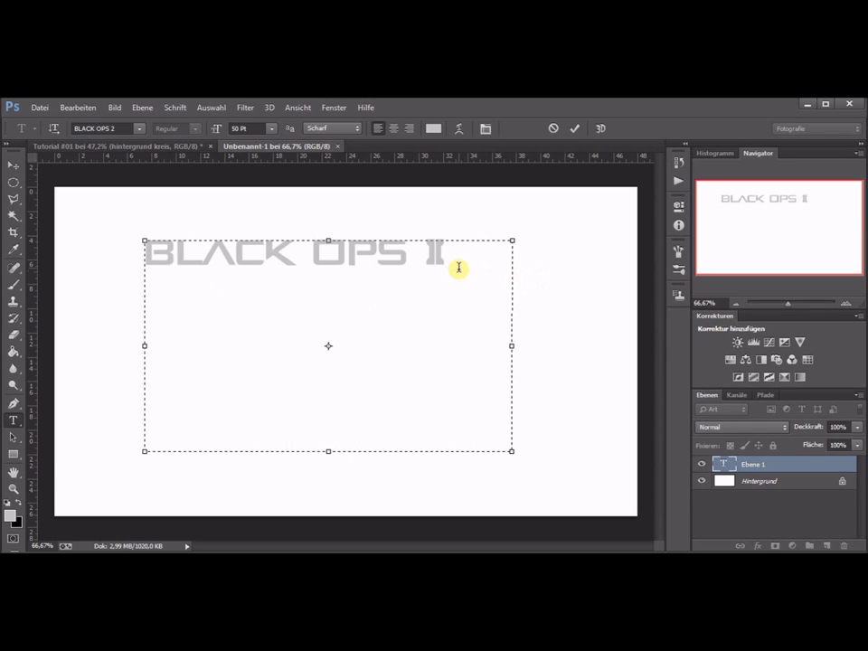
{"action": "key", "text": "BackSpace"}
{"action": "key", "text": "BackSpace"}
{"action": "type", "text": "3"}
{"action": "key", "text": "BackSpace"}
{"action": "type", "text": "1"}
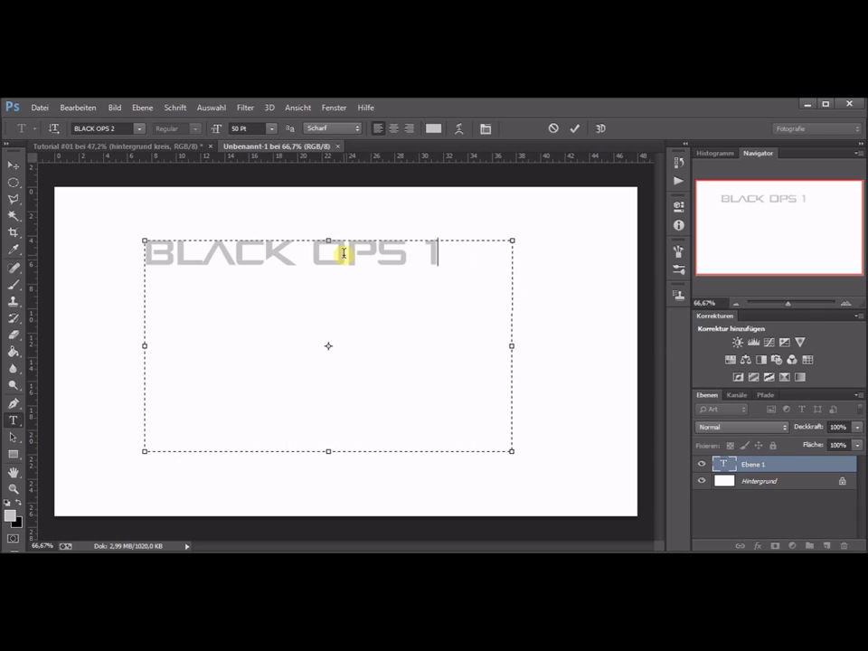
{"action": "type", "text": "2"}
{"action": "key", "text": "BackSpace"}
{"action": "type", "text": "45"}
{"action": "key", "text": "BackSpace"}
{"action": "type", "text": "6"}
{"action": "key", "text": "BackSpace"}
{"action": "type", "text": "7"}
{"action": "key", "text": "BackSpace"}
{"action": "type", "text": "8"}
{"action": "key", "text": "BackSpace"}
{"action": "type", "text": "9"}
{"action": "key", "text": "BackSpace"}
{"action": "key", "text": "BackSpace"}
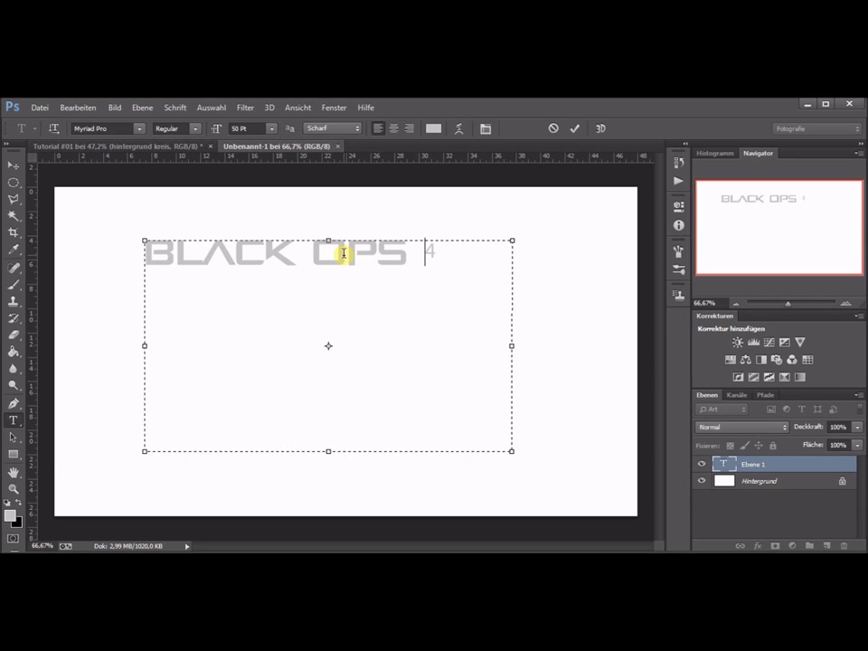
Keep the Regular font style and set the font back to BLACK OPS 2
{"action": "left_click", "coordinate": [194, 128]}
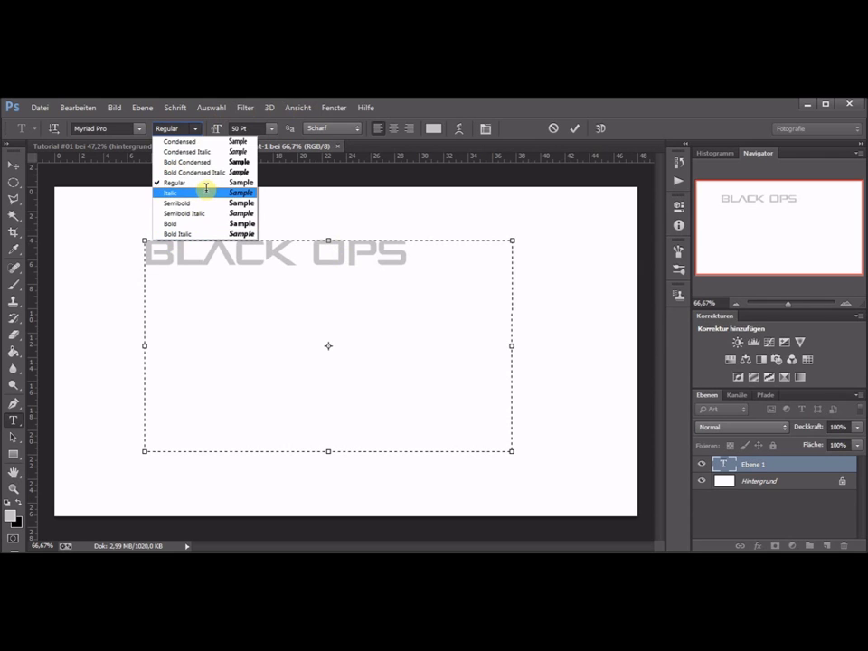
{"action": "left_click", "coordinate": [300, 210]}
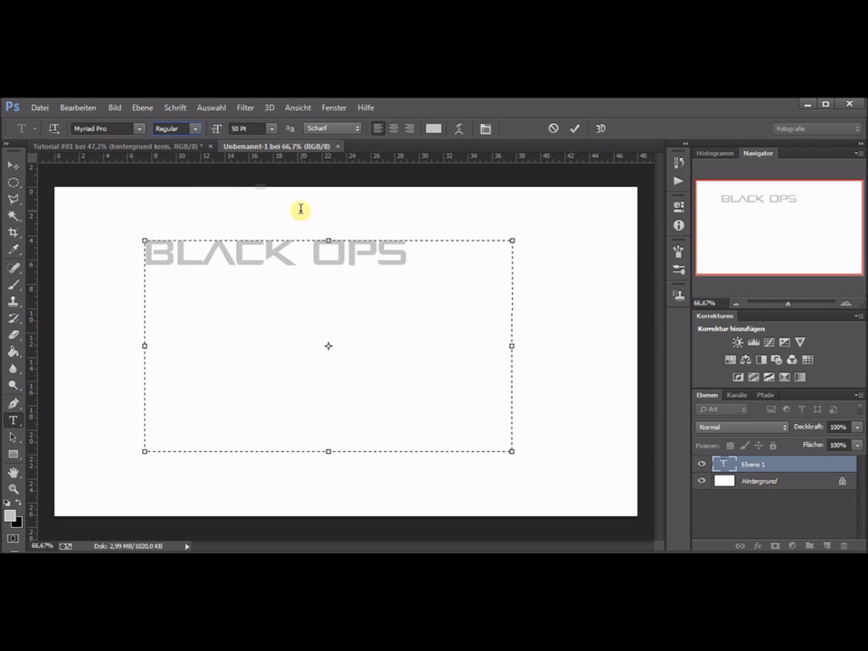
{"action": "left_click", "coordinate": [161, 128]}
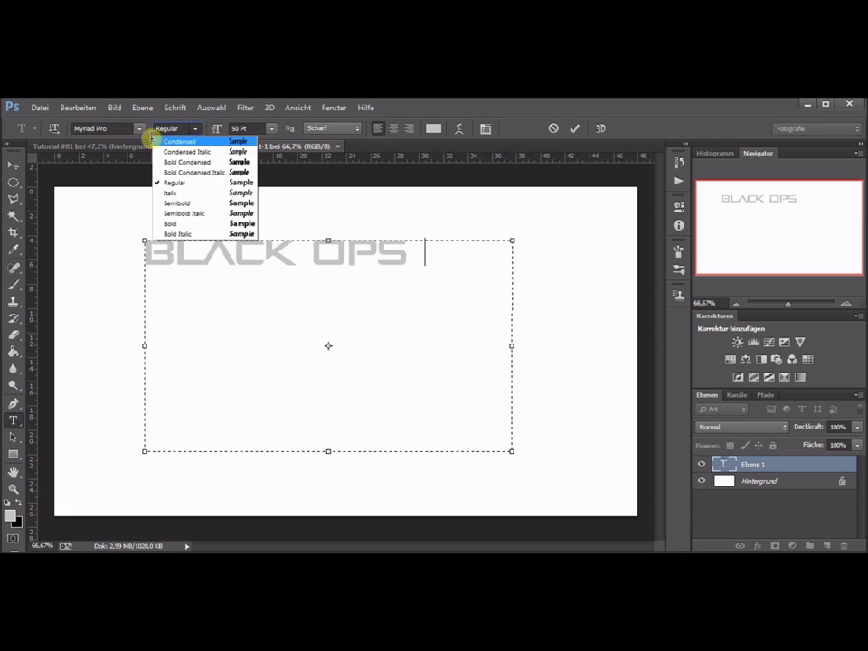
{"action": "left_click", "coordinate": [100, 202]}
{"action": "left_click", "coordinate": [138, 128]}
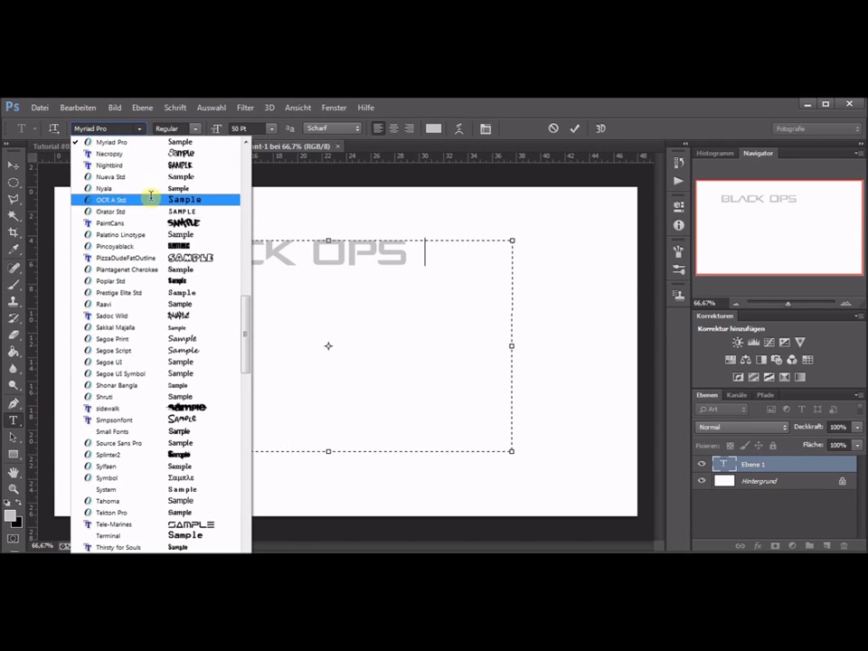
{"action": "scroll", "coordinate": [170, 178], "scroll_direction": "up", "scroll_amount": 5}
{"action": "scroll", "coordinate": [168, 178], "scroll_direction": "up", "scroll_amount": 10}
{"action": "scroll", "coordinate": [168, 178], "scroll_direction": "up", "scroll_amount": 3}
{"action": "left_click", "coordinate": [168, 198]}
{"action": "type", "text": "10"}
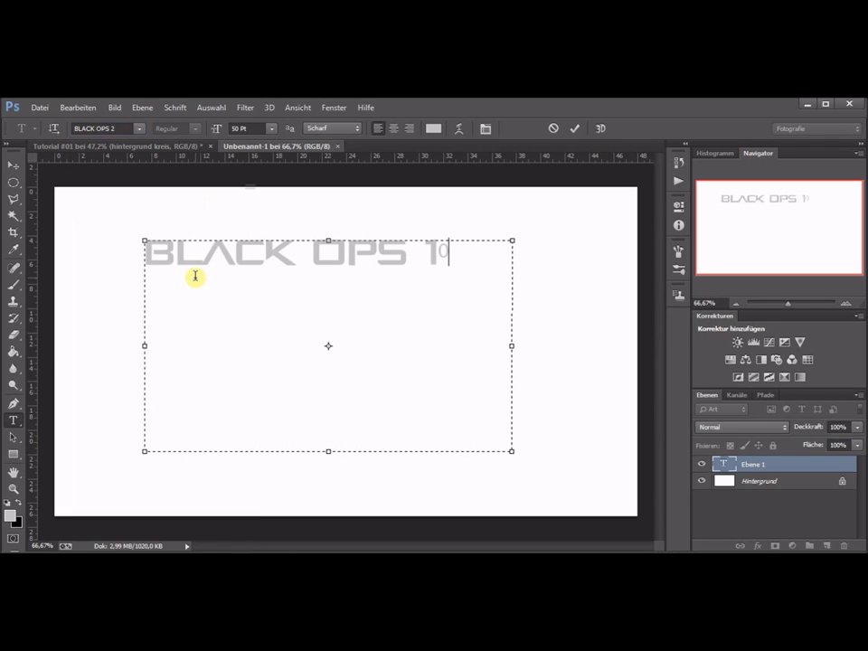
Delete the stray trailing characters, add II in BLACK OPS 2, and select the whole line
{"action": "key", "text": "BackSpace"}
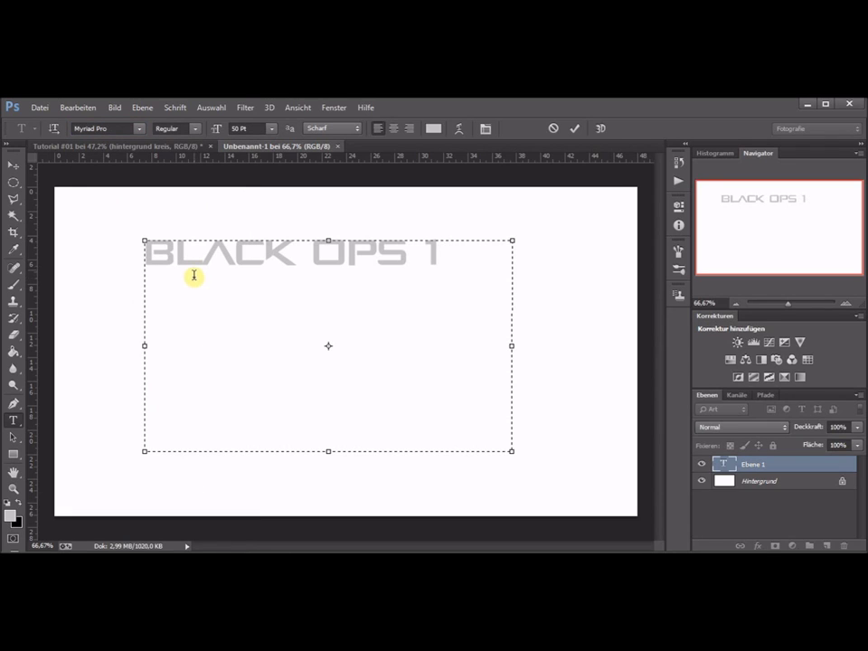
{"action": "key", "text": "BackSpace"}
{"action": "type", "text": "0"}
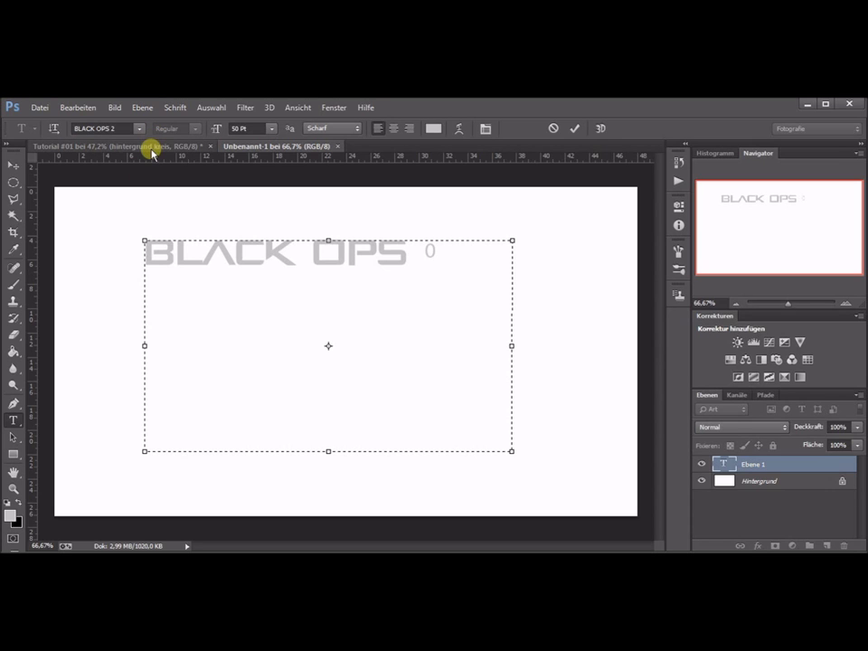
{"action": "key", "text": "BackSpace"}
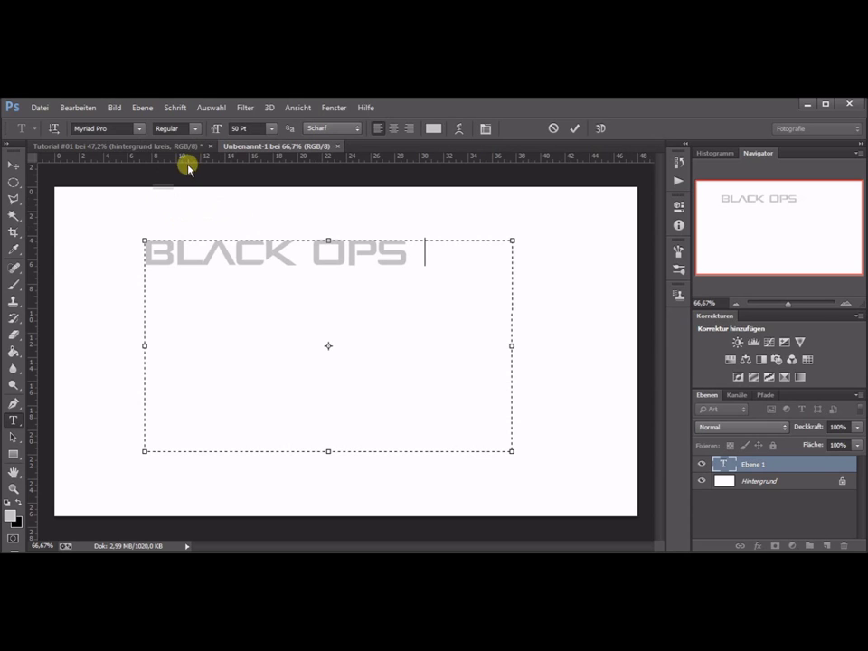
{"action": "left_click", "coordinate": [141, 133]}
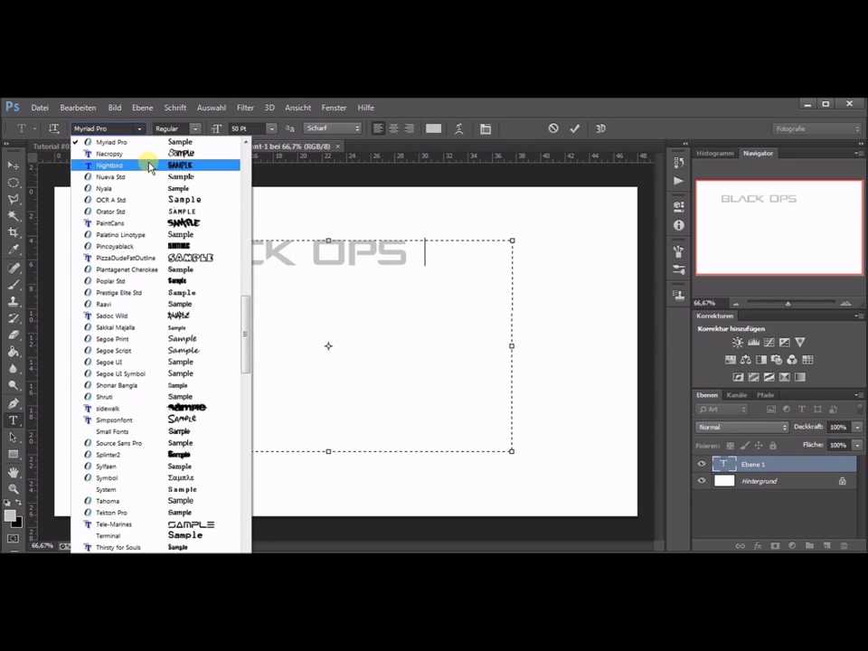
{"action": "scroll", "coordinate": [150, 162], "scroll_direction": "up", "scroll_amount": 4}
{"action": "scroll", "coordinate": [150, 161], "scroll_direction": "up", "scroll_amount": 7}
{"action": "scroll", "coordinate": [148, 161], "scroll_direction": "up", "scroll_amount": 10}
{"action": "scroll", "coordinate": [148, 160], "scroll_direction": "up", "scroll_amount": 8}
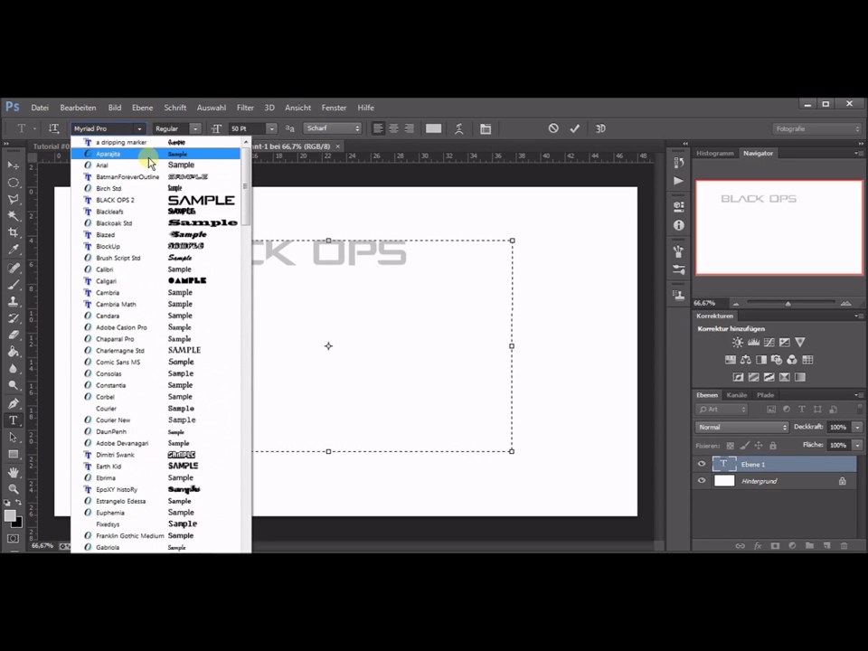
{"action": "left_click", "coordinate": [217, 199]}
{"action": "type", "text": "II"}
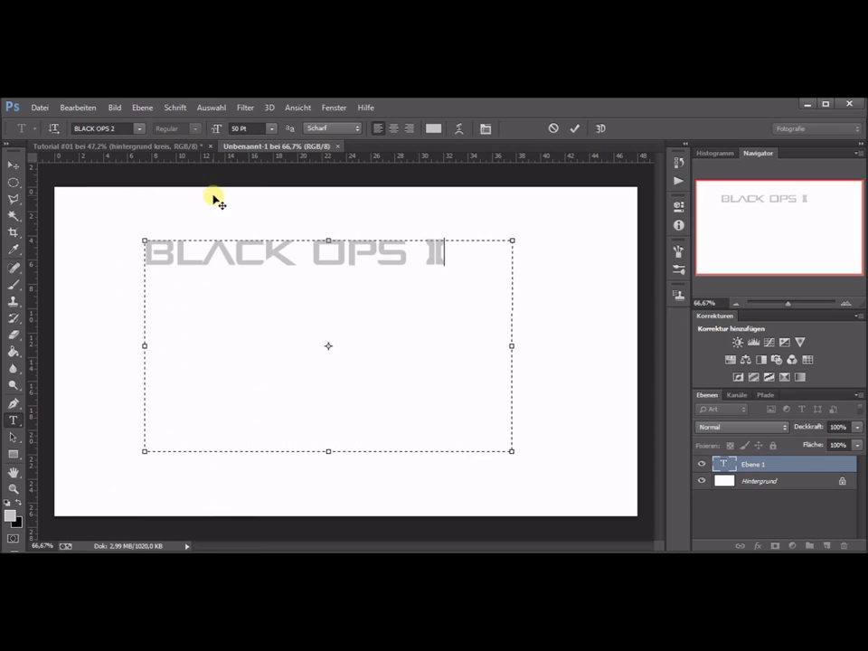
{"action": "left_click_drag", "start_coordinate": [449, 265], "coordinate": [115, 274]}
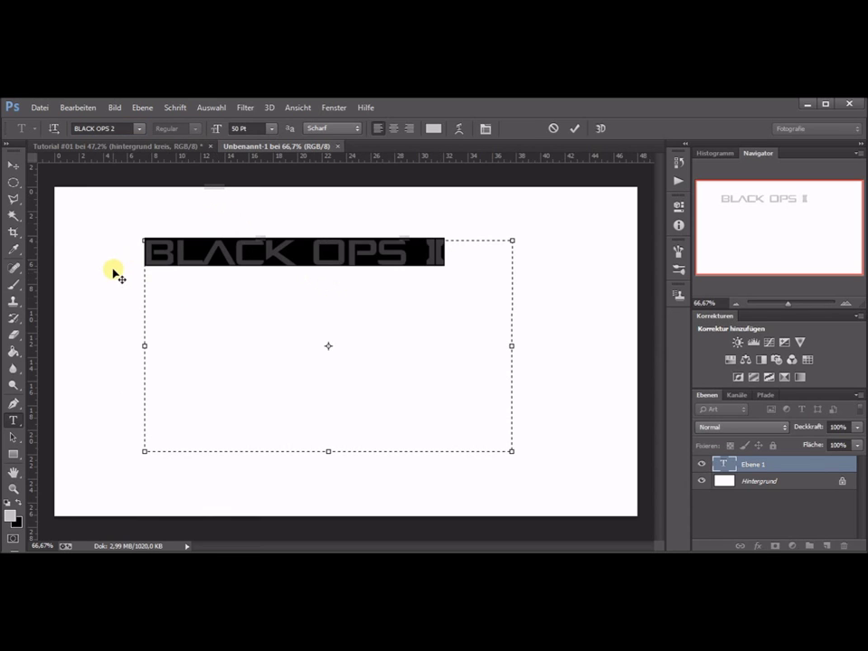
Set the text colour to orange ffbb37 and retype BLACK OPS II in orange
{"action": "left_click", "coordinate": [433, 128]}
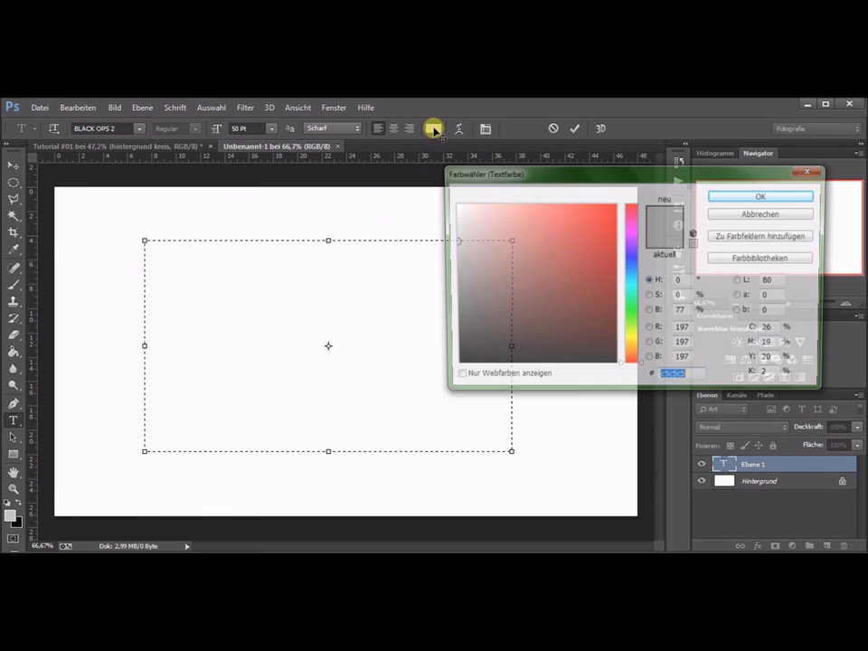
{"action": "left_click", "coordinate": [633, 344]}
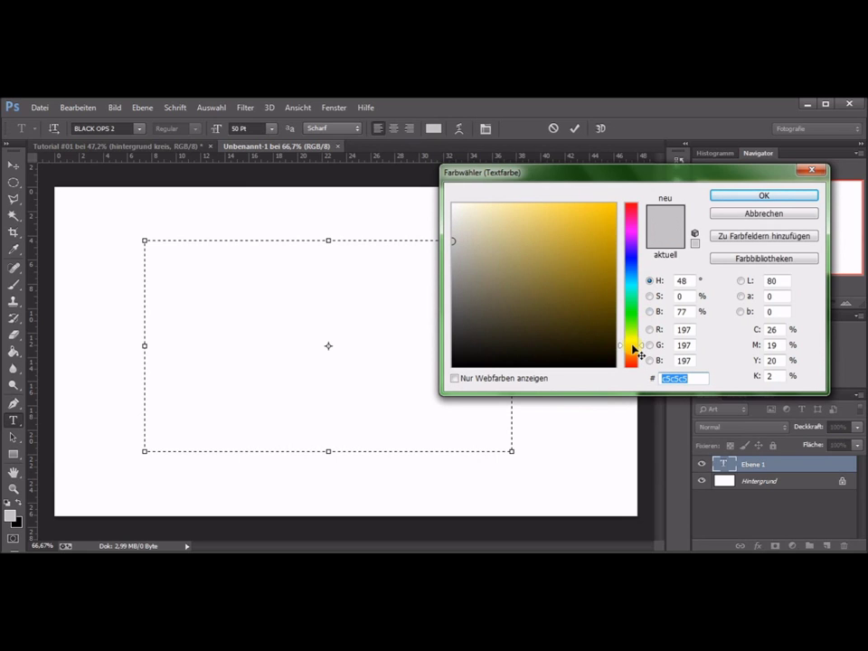
{"action": "left_click_drag", "start_coordinate": [635, 352], "coordinate": [635, 356]}
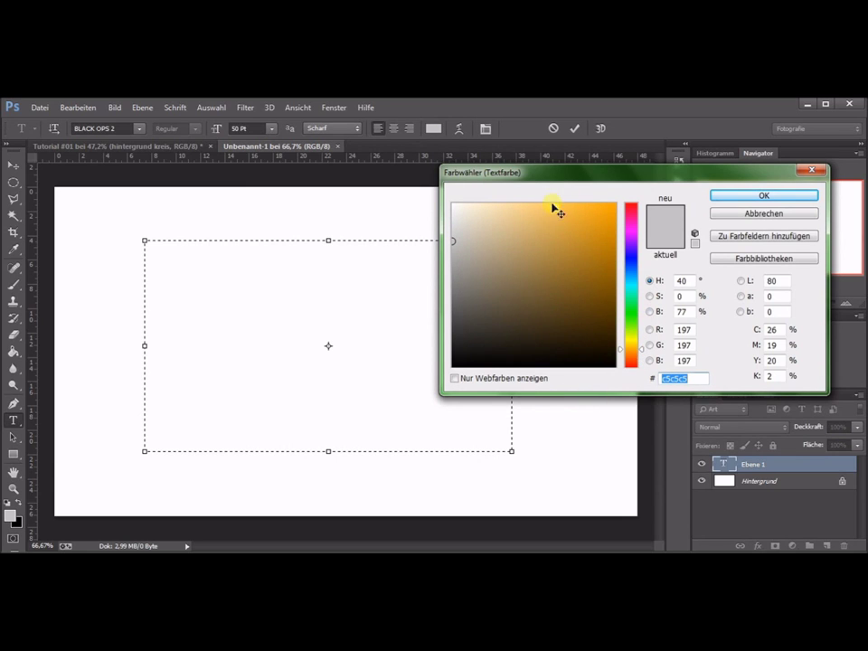
{"action": "left_click_drag", "start_coordinate": [602, 208], "coordinate": [579, 210]}
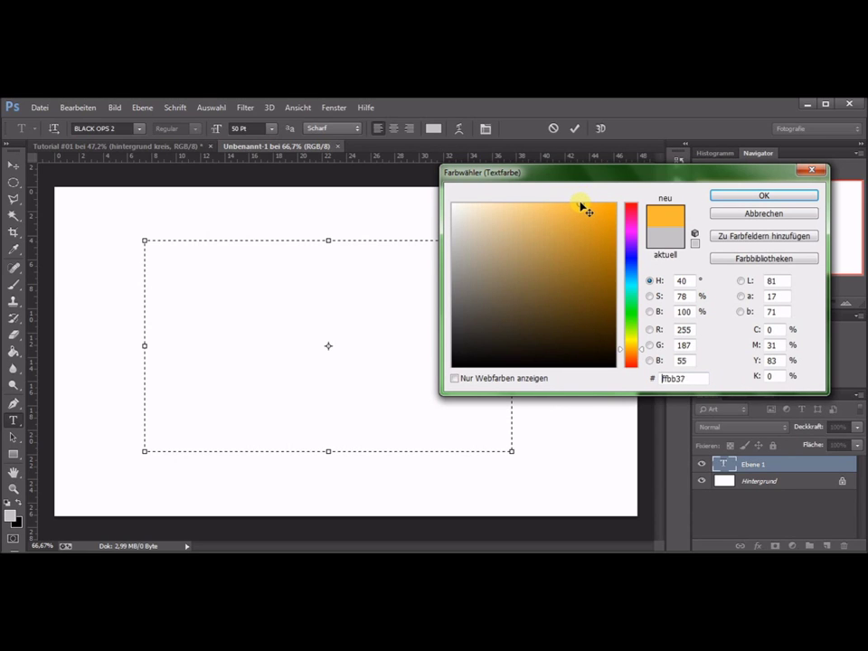
{"action": "left_click", "coordinate": [588, 204]}
{"action": "left_click", "coordinate": [750, 197]}
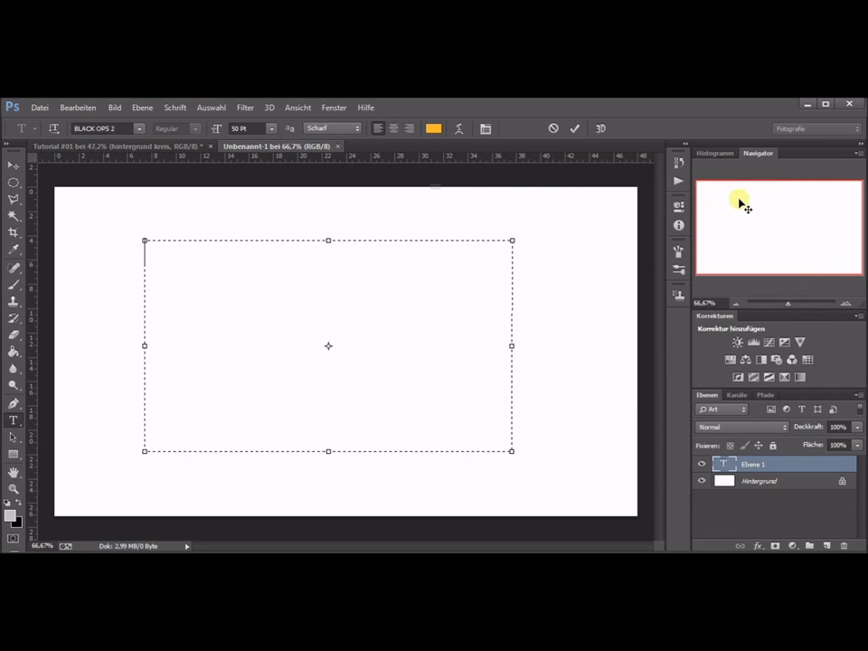
{"action": "type", "text": "BLA"}
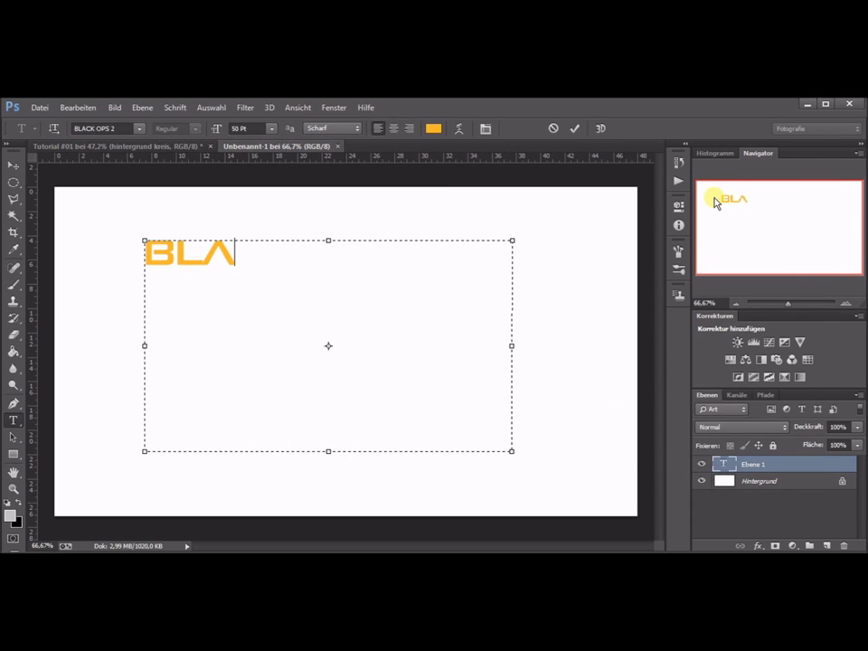
{"action": "type", "text": "CK"}
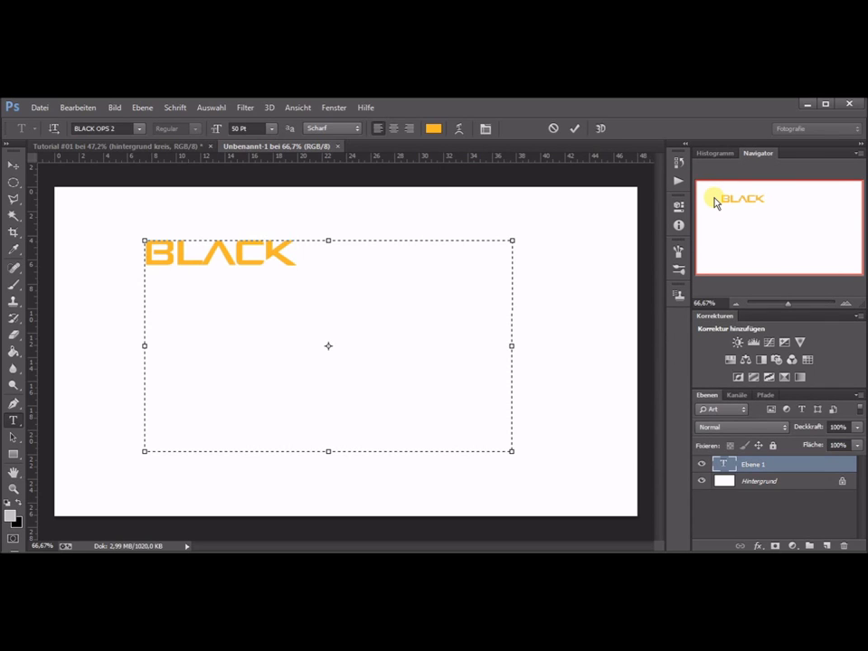
{"action": "type", "text": " OPS II"}
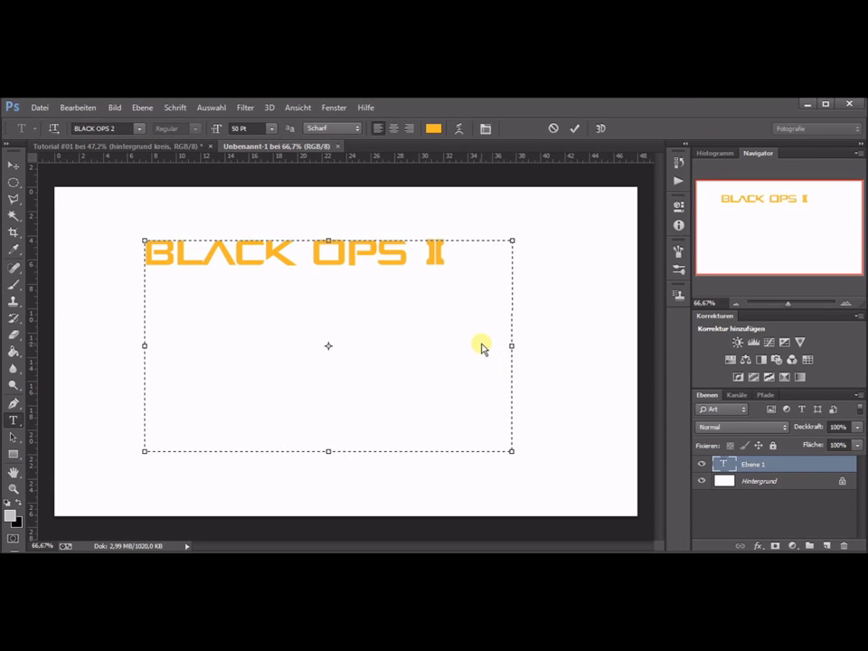
Replace the BLACK OPS words with black text beside the orange II
{"action": "left_click_drag", "start_coordinate": [411, 257], "coordinate": [142, 262]}
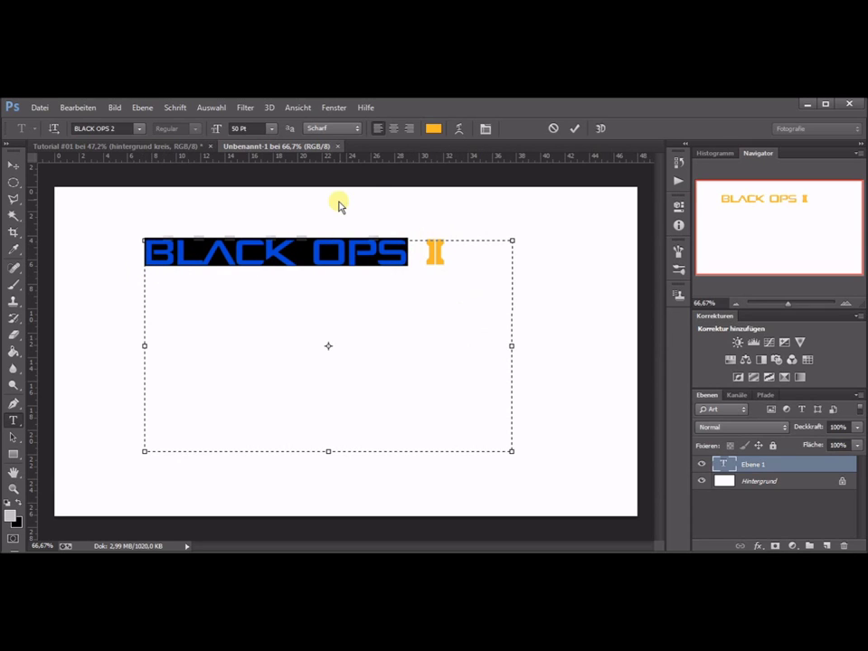
{"action": "key", "text": "BackSpace"}
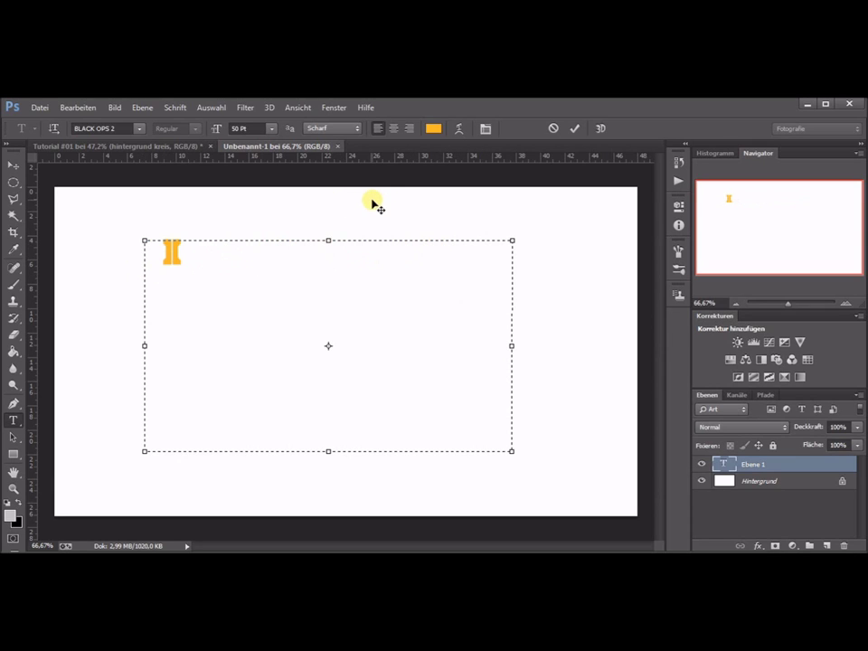
{"action": "left_click", "coordinate": [415, 129]}
{"action": "left_click_drag", "start_coordinate": [470, 357], "coordinate": [358, 387]}
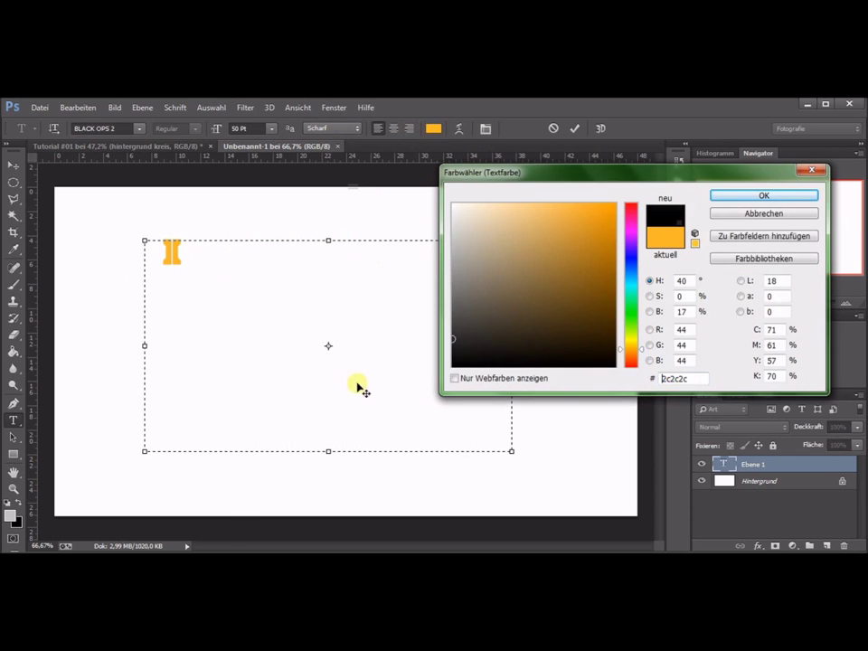
{"action": "left_click", "coordinate": [784, 196]}
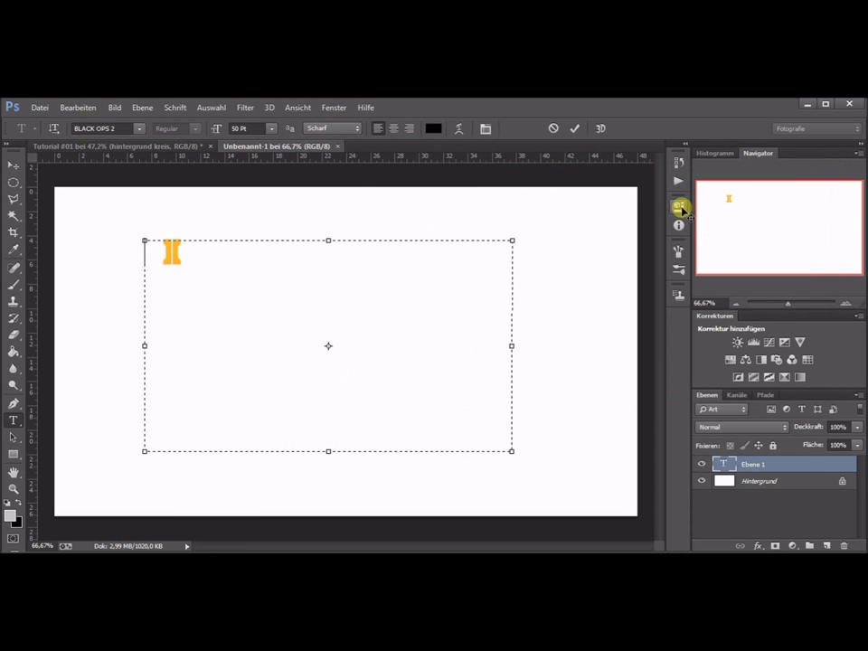
{"action": "type", "text": "BLACK OP"}
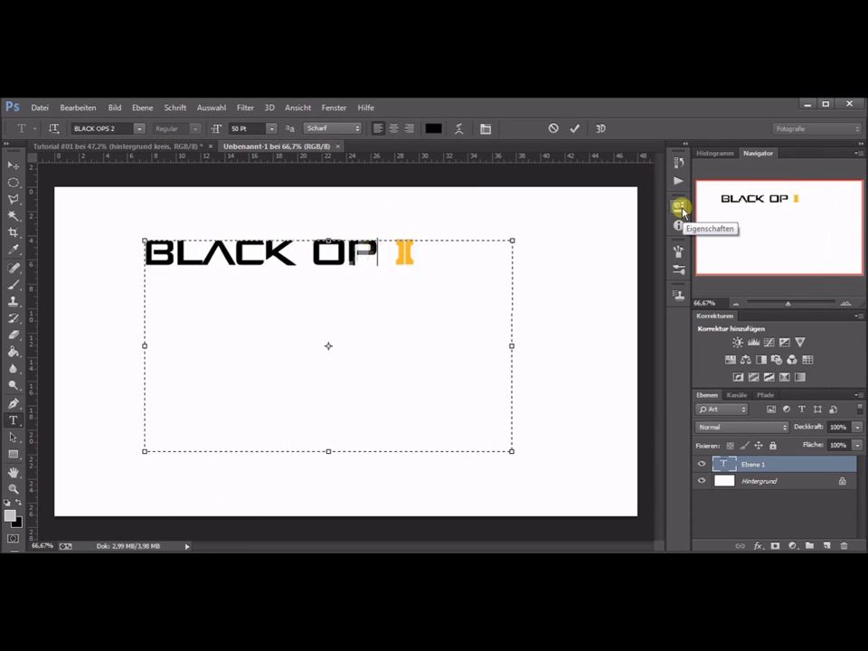
{"action": "type", "text": "S"}
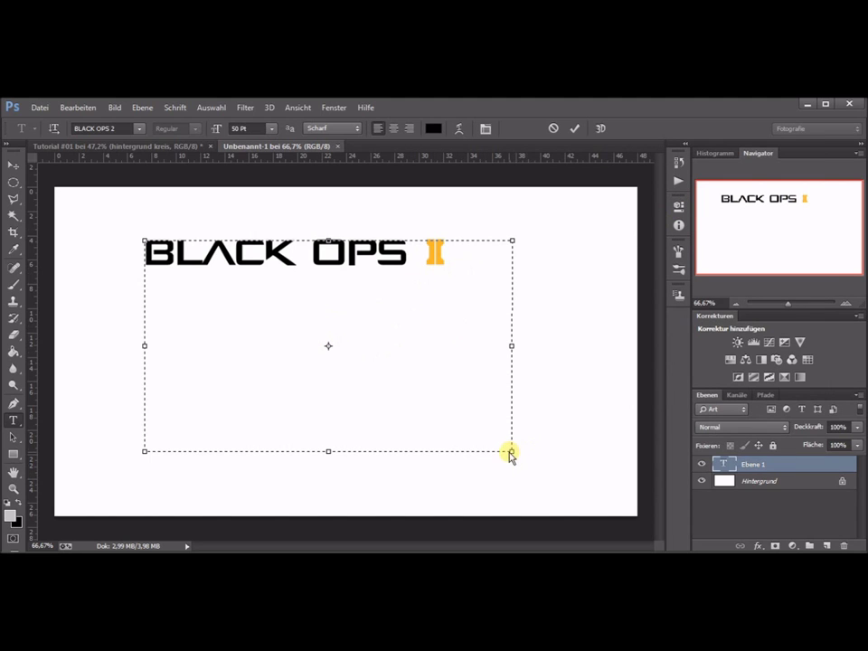
Fit the text frame to the line, centre it on the canvas, then delete the text layer
{"action": "left_click_drag", "start_coordinate": [511, 454], "coordinate": [451, 275]}
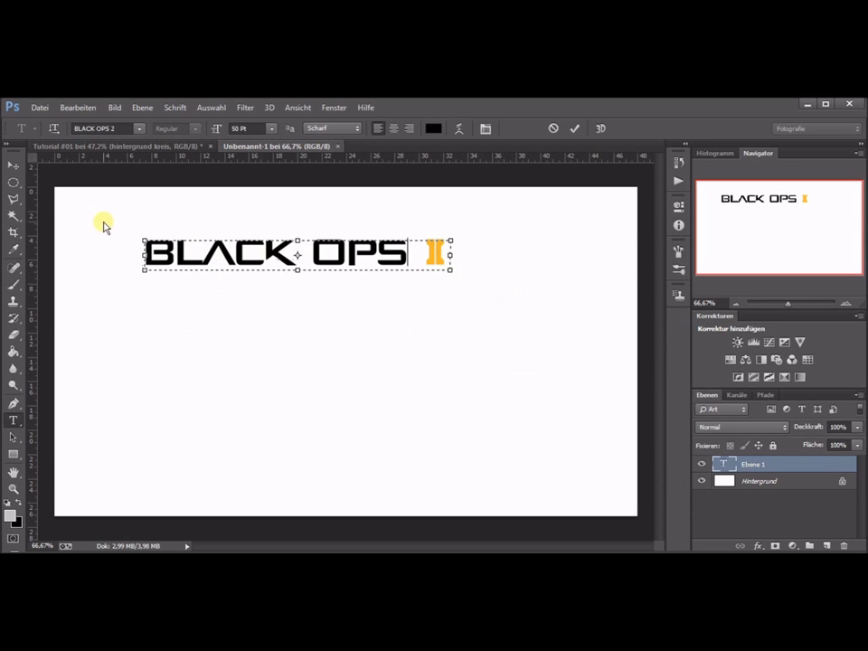
{"action": "left_click", "coordinate": [17, 163]}
{"action": "left_click_drag", "start_coordinate": [278, 255], "coordinate": [350, 333]}
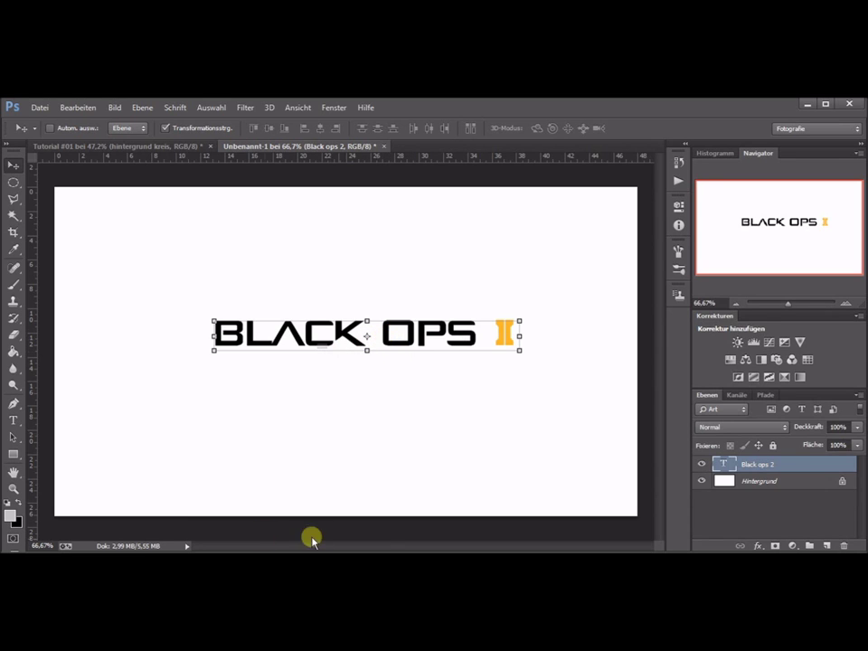
{"action": "key", "text": "Delete"}
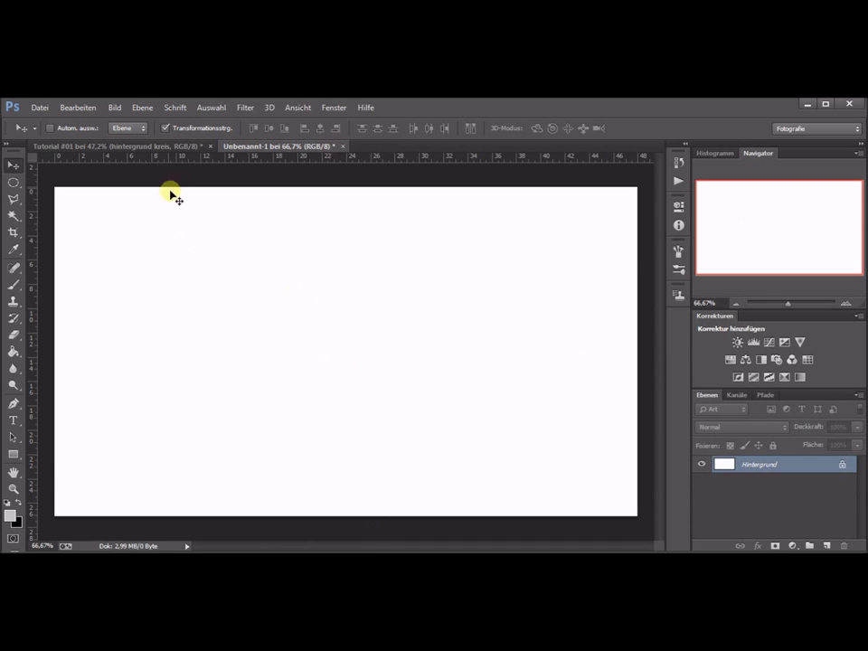
Return to Tutorial #01 and close the untitled test document without saving
{"action": "left_click", "coordinate": [131, 146]}
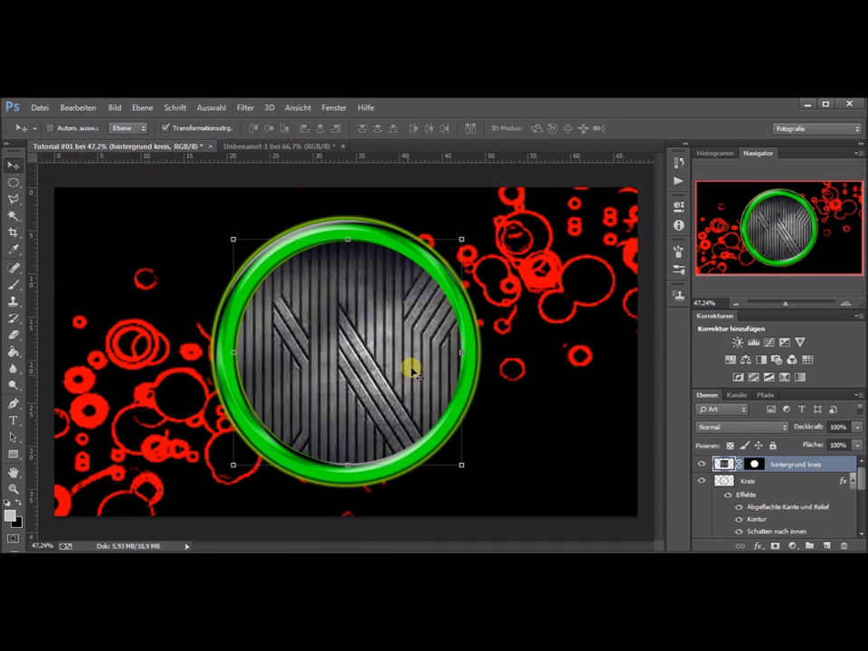
{"action": "left_click", "coordinate": [342, 146]}
{"action": "left_click", "coordinate": [475, 287]}
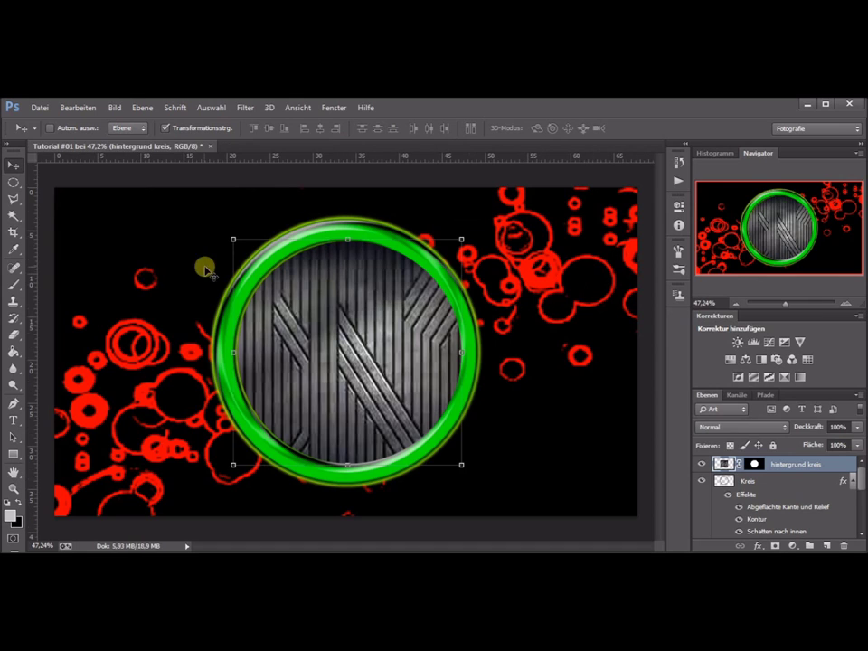
Write XXPSYCHOFREAKSXX in white in a text frame across the disc, widened to one line
{"action": "left_click", "coordinate": [14, 419]}
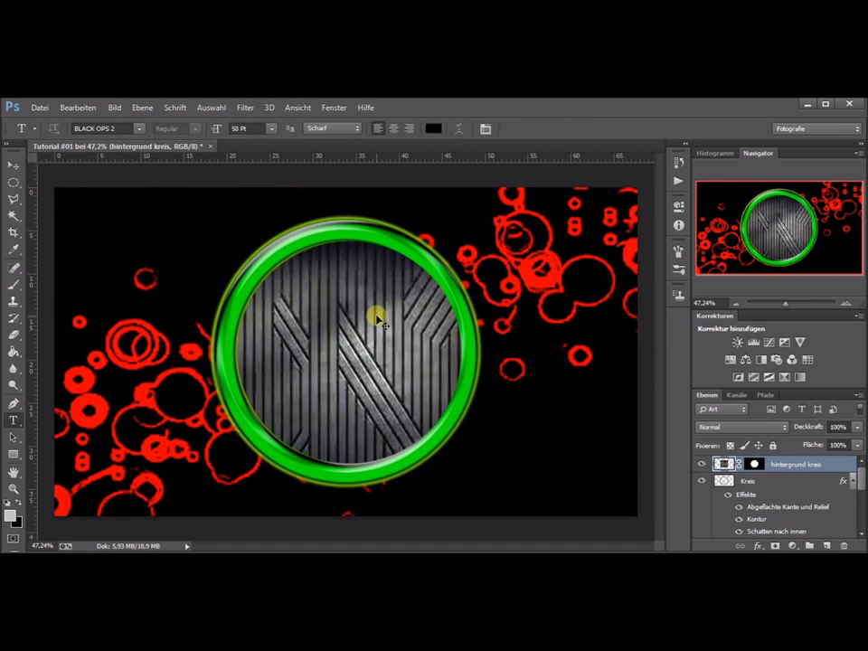
{"action": "left_click_drag", "start_coordinate": [244, 304], "coordinate": [459, 382]}
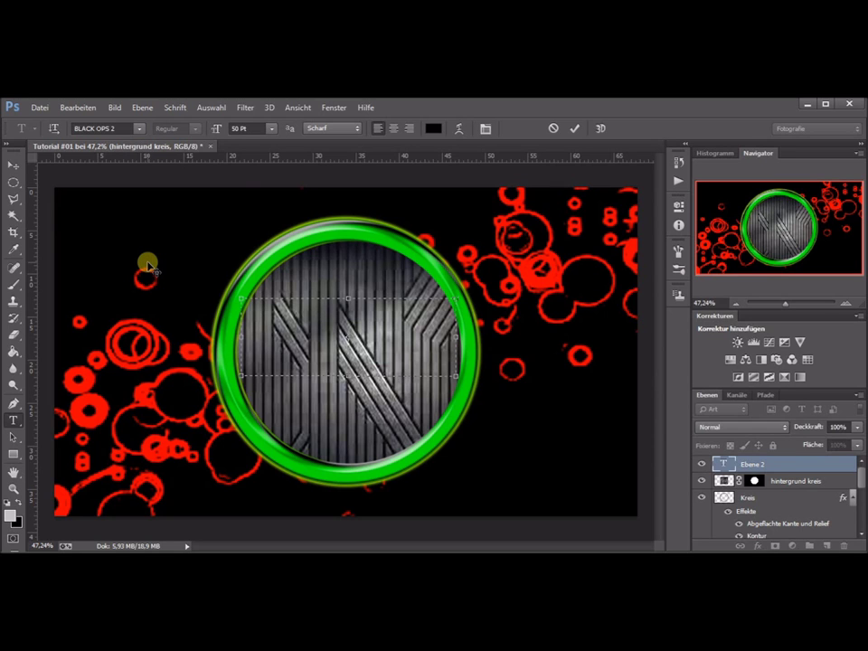
{"action": "left_click", "coordinate": [433, 128]}
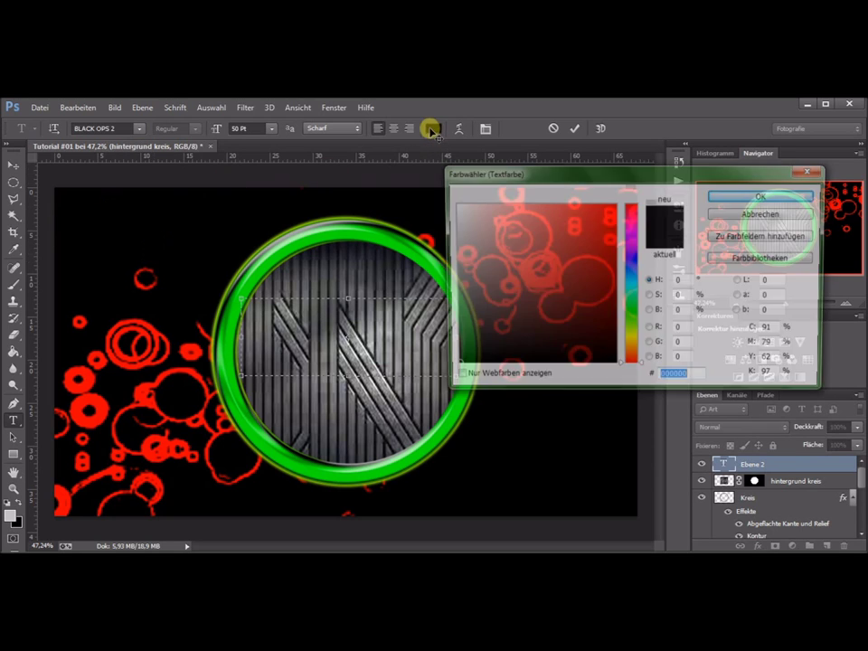
{"action": "left_click_drag", "start_coordinate": [507, 290], "coordinate": [401, 166]}
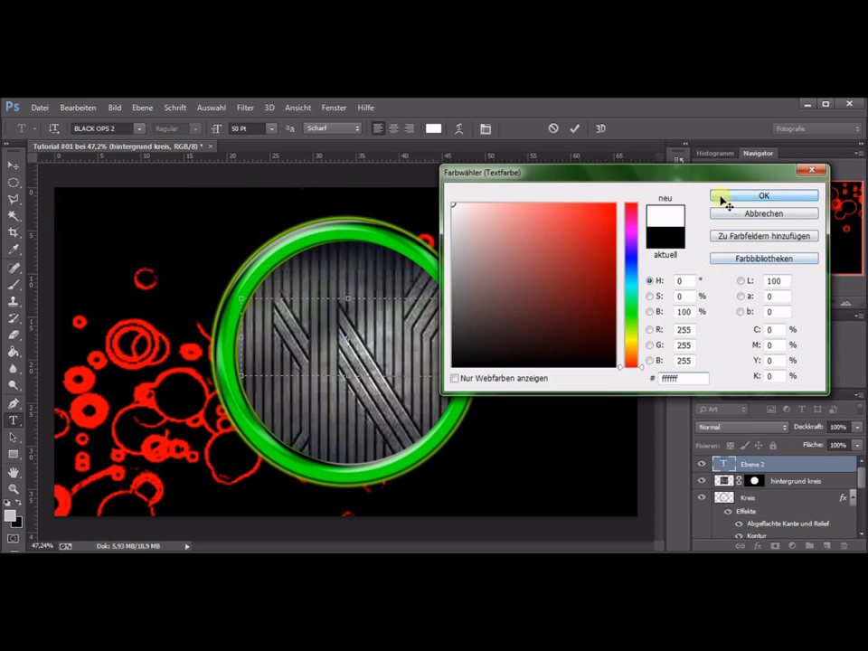
{"action": "left_click", "coordinate": [722, 200]}
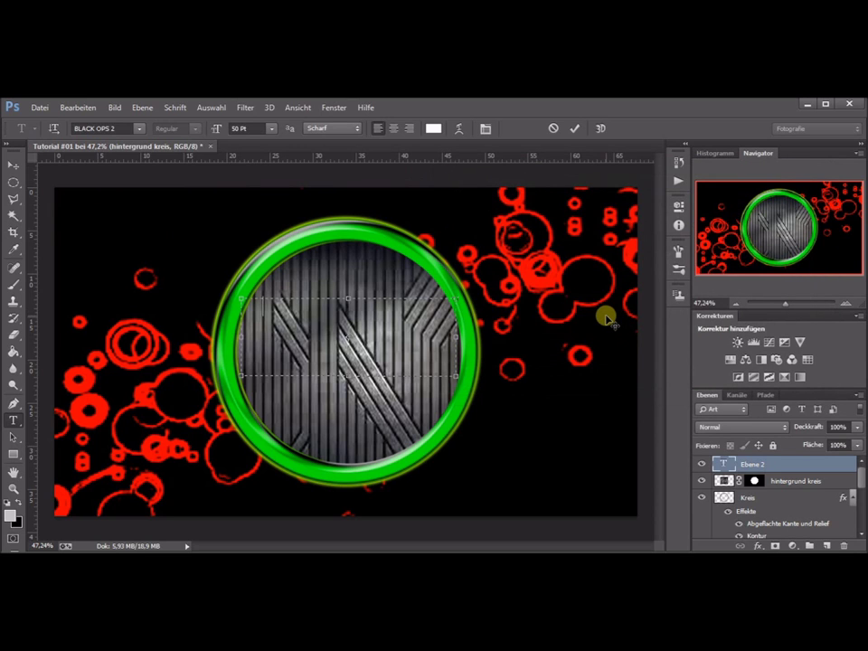
{"action": "type", "text": "YCHOFREARSXX"}
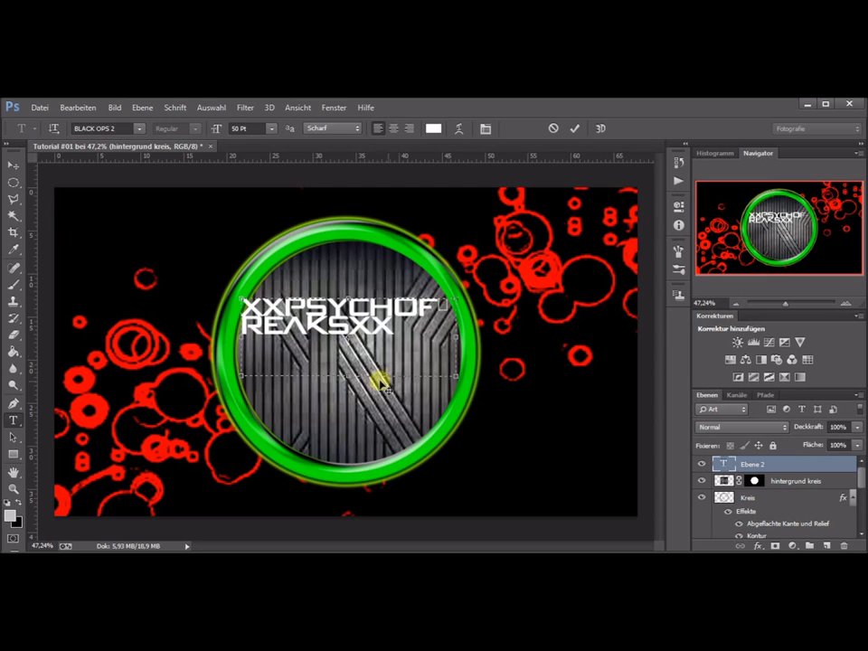
{"action": "left_click_drag", "start_coordinate": [458, 344], "coordinate": [621, 338]}
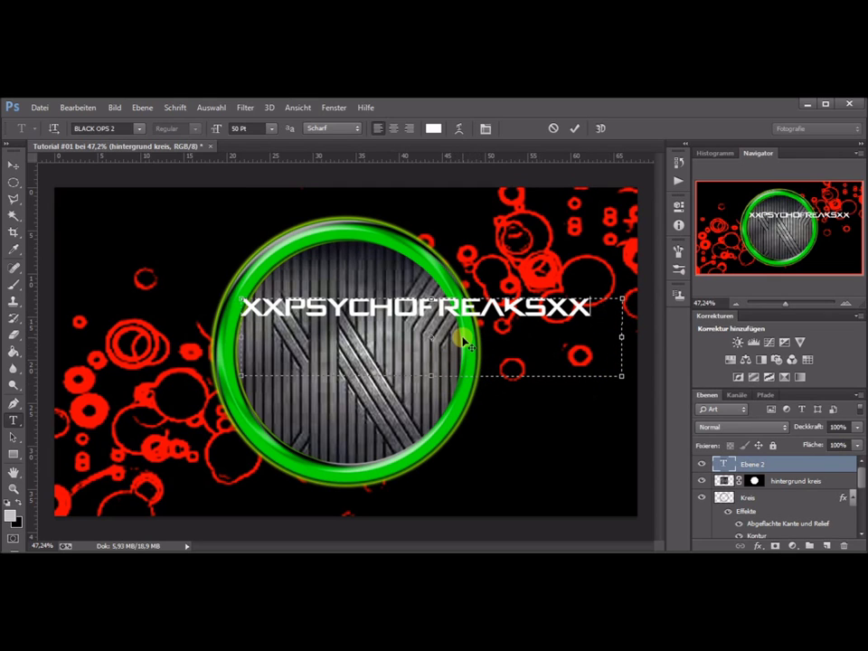
Move, scale down and narrow the clan name to sit centred inside the ring, then apply
{"action": "left_click", "coordinate": [13, 163]}
{"action": "mouse_move", "coordinate": [457, 324]}
{"action": "left_mouse_down"}
{"action": "mouse_move", "coordinate": [400, 351]}
{"action": "mouse_move", "coordinate": [394, 364]}
{"action": "left_mouse_up"}
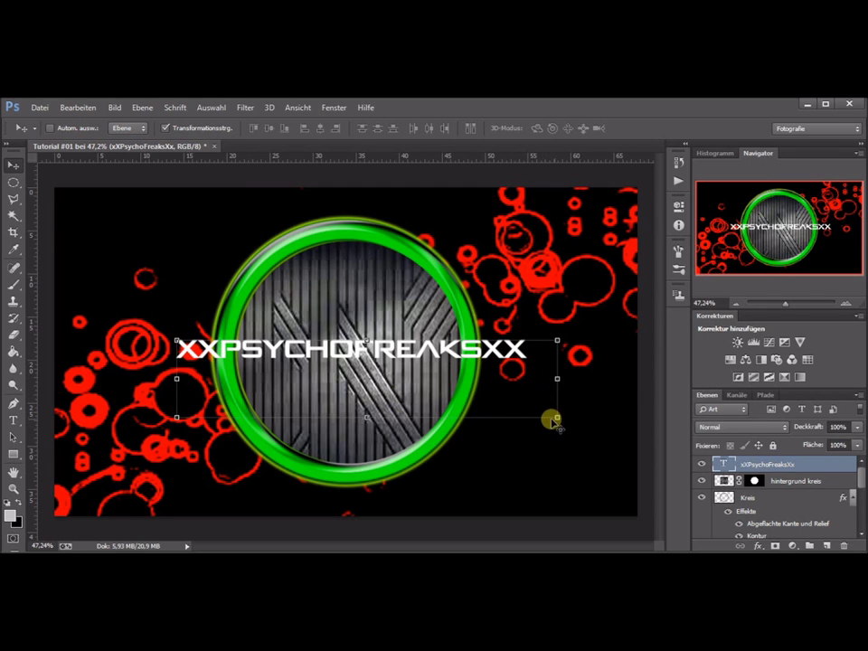
{"action": "left_click_drag", "start_coordinate": [558, 418], "coordinate": [470, 395]}
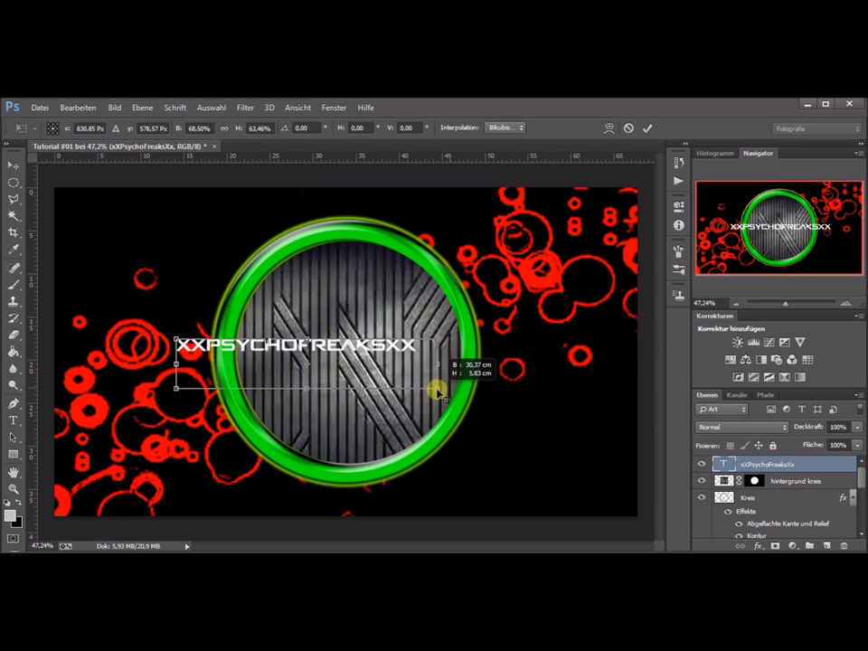
{"action": "left_click_drag", "start_coordinate": [470, 395], "coordinate": [435, 391]}
{"action": "left_click_drag", "start_coordinate": [372, 378], "coordinate": [431, 375]}
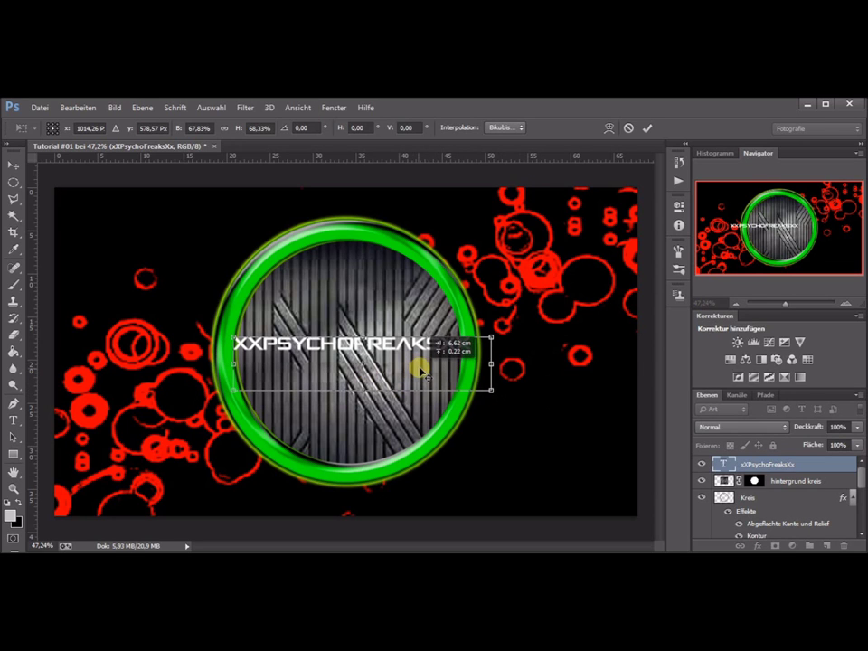
{"action": "left_click_drag", "start_coordinate": [491, 364], "coordinate": [407, 412]}
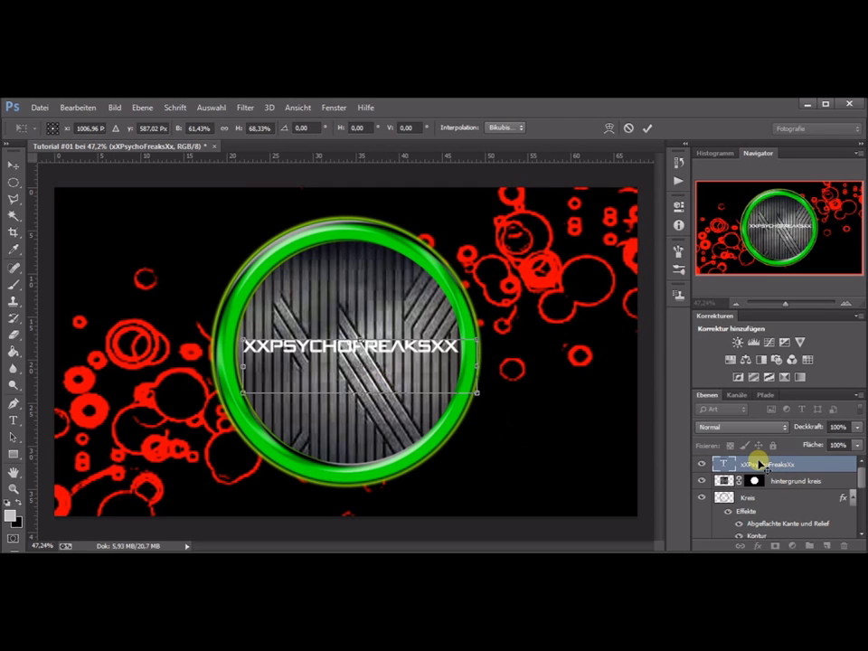
{"action": "left_click", "coordinate": [13, 166]}
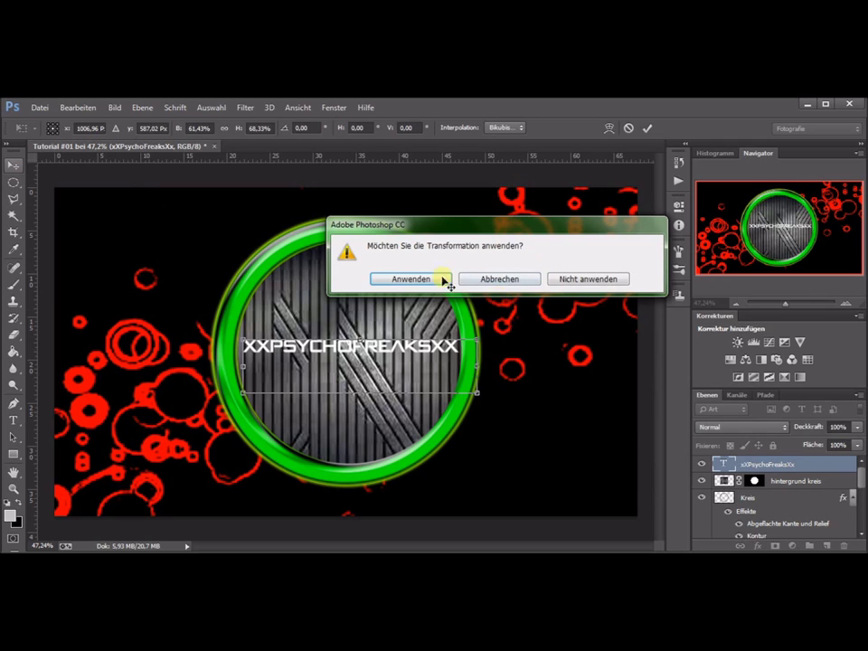
{"action": "left_click", "coordinate": [417, 277]}
{"action": "right_click", "coordinate": [763, 464]}
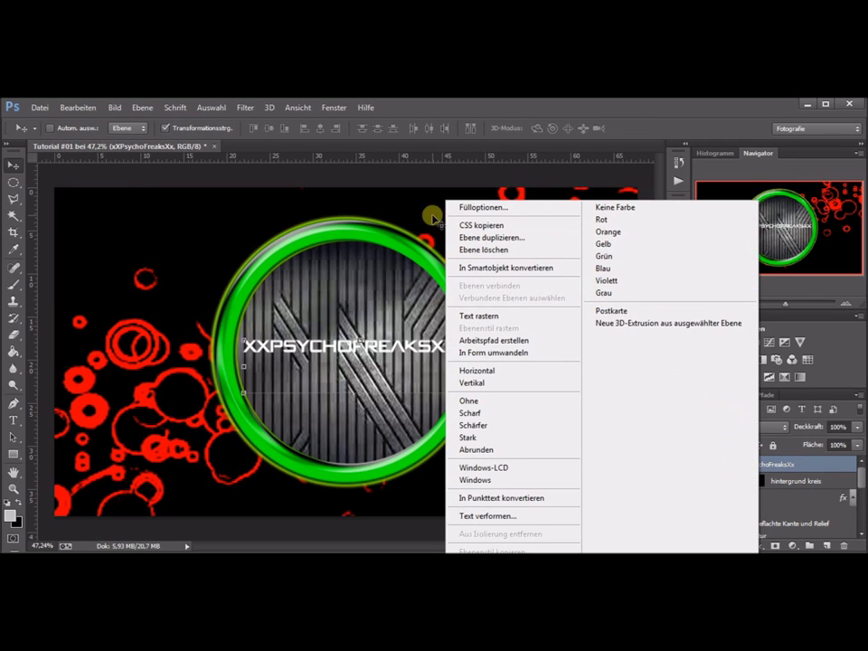
{"action": "left_click", "coordinate": [491, 237]}
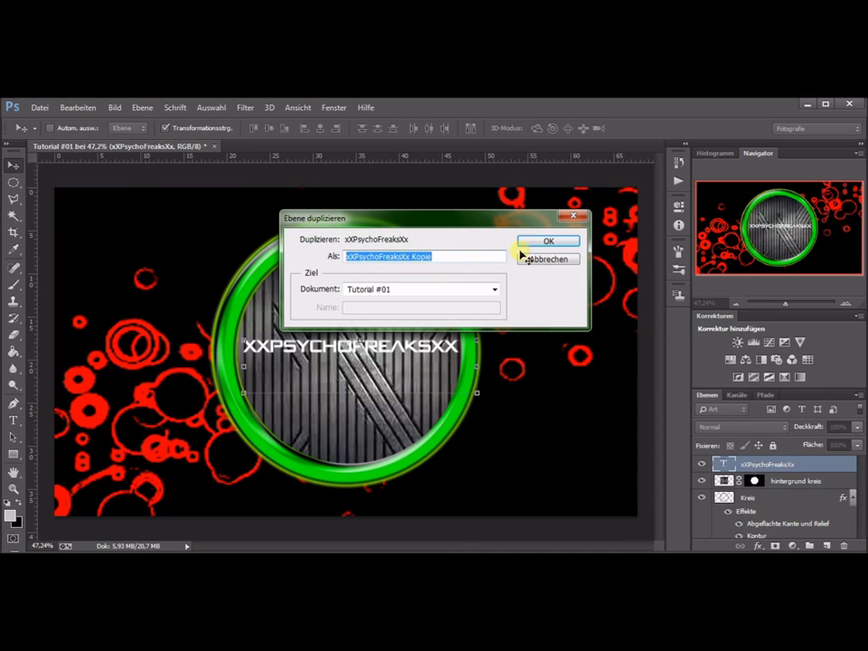
{"action": "left_click", "coordinate": [542, 242]}
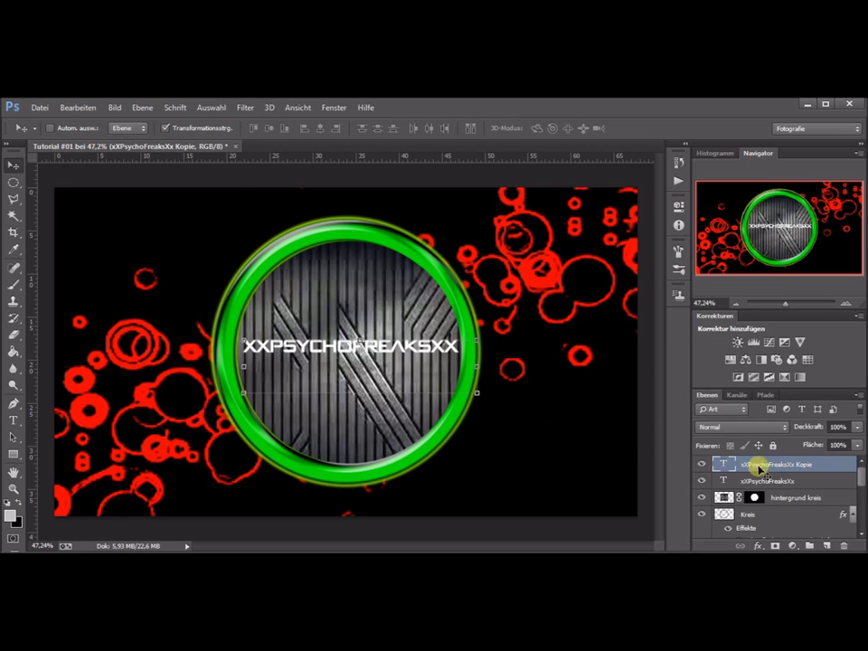
{"action": "left_click_drag", "start_coordinate": [373, 359], "coordinate": [374, 398]}
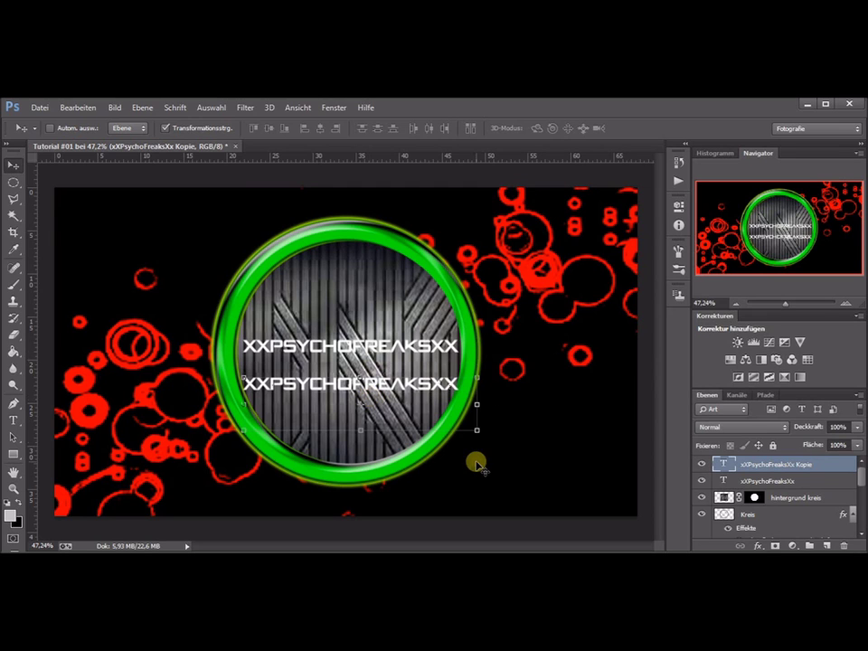
{"action": "right_click", "coordinate": [761, 465]}
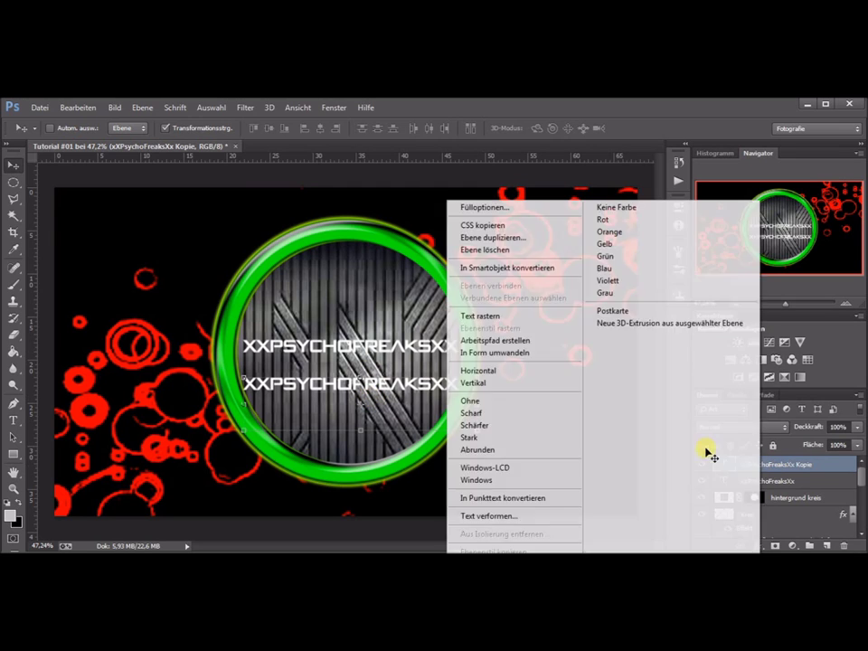
{"action": "left_click", "coordinate": [486, 250]}
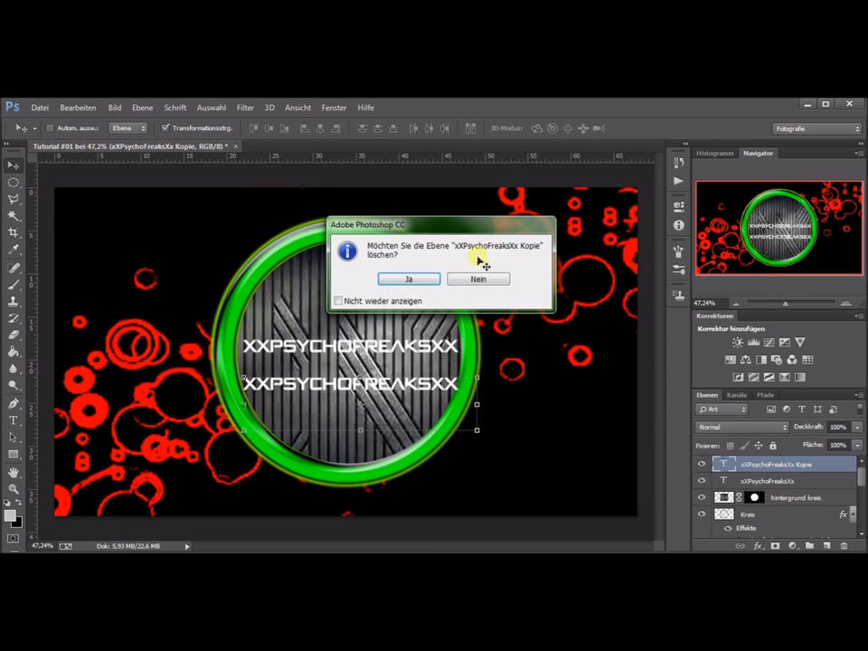
{"action": "left_click", "coordinate": [404, 284]}
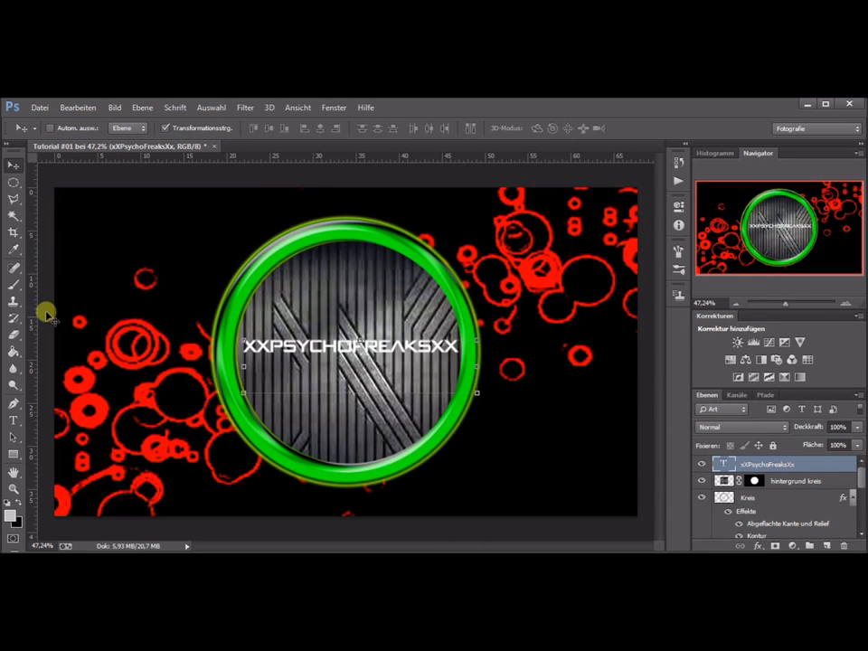
{"action": "left_click", "coordinate": [17, 421]}
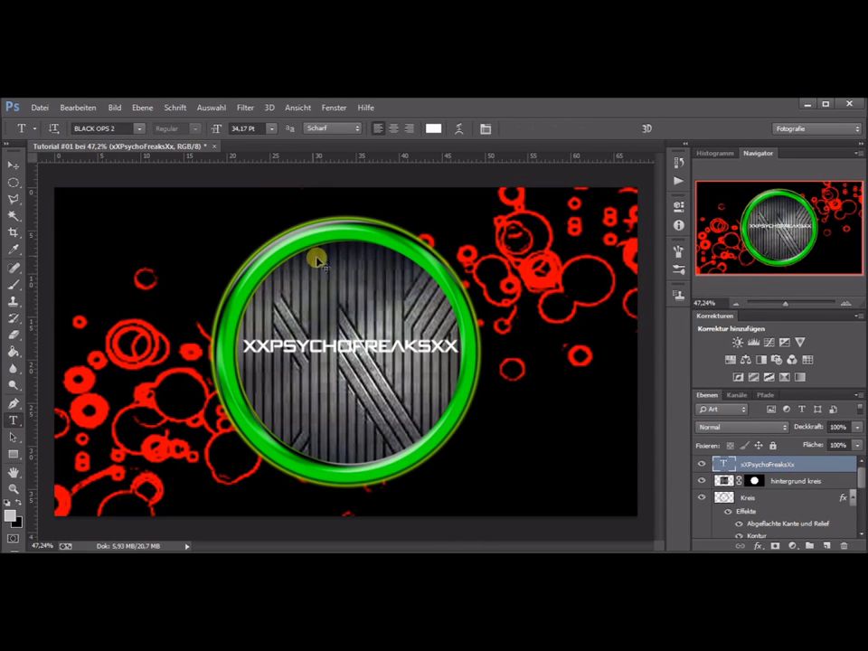
Draw a tall narrow text frame down the disc centre past its edge, then undo the trial letters
{"action": "left_click_drag", "start_coordinate": [321, 251], "coordinate": [385, 470]}
{"action": "type", "text": "XXPSYC"}
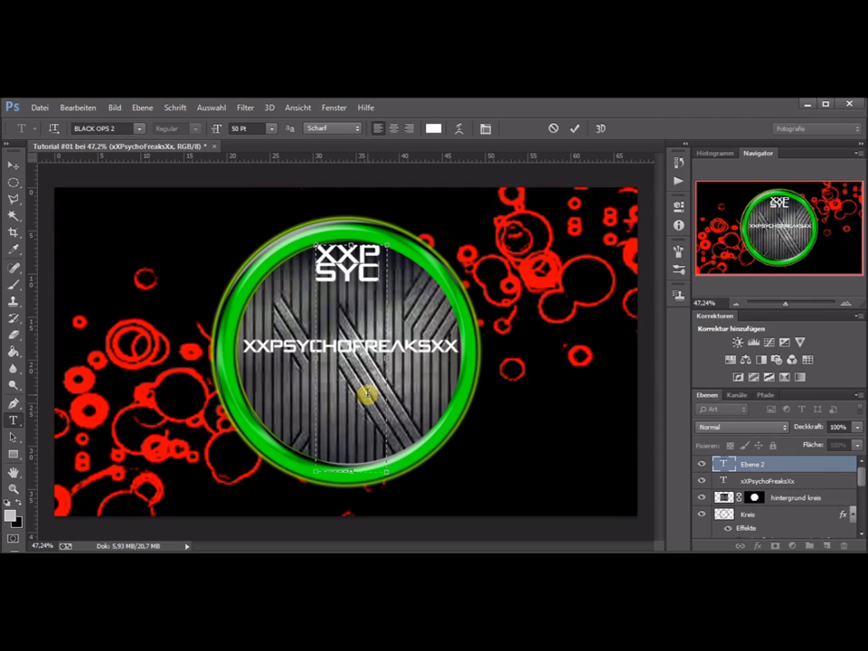
{"action": "type", "text": "ho"}
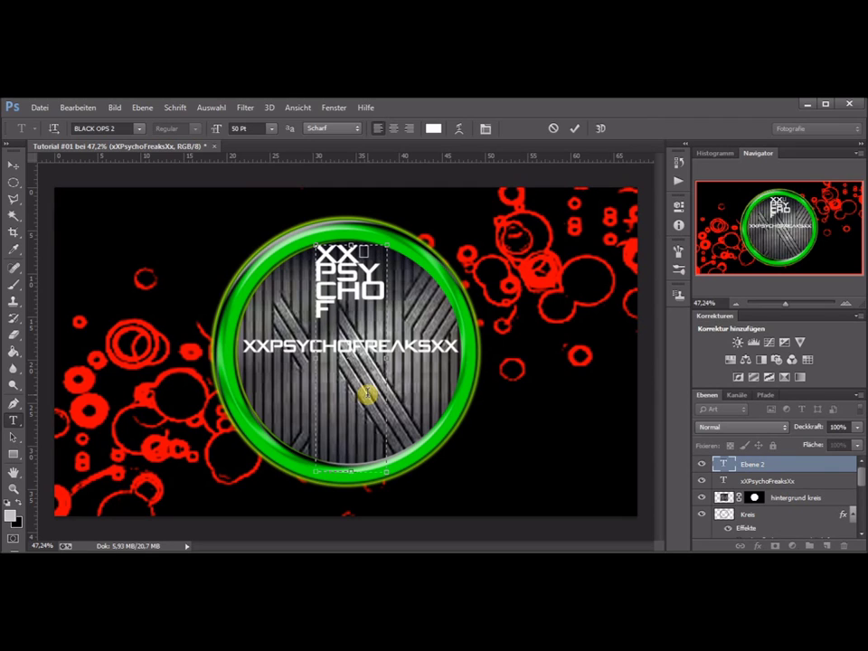
{"action": "type", "text": "eak"}
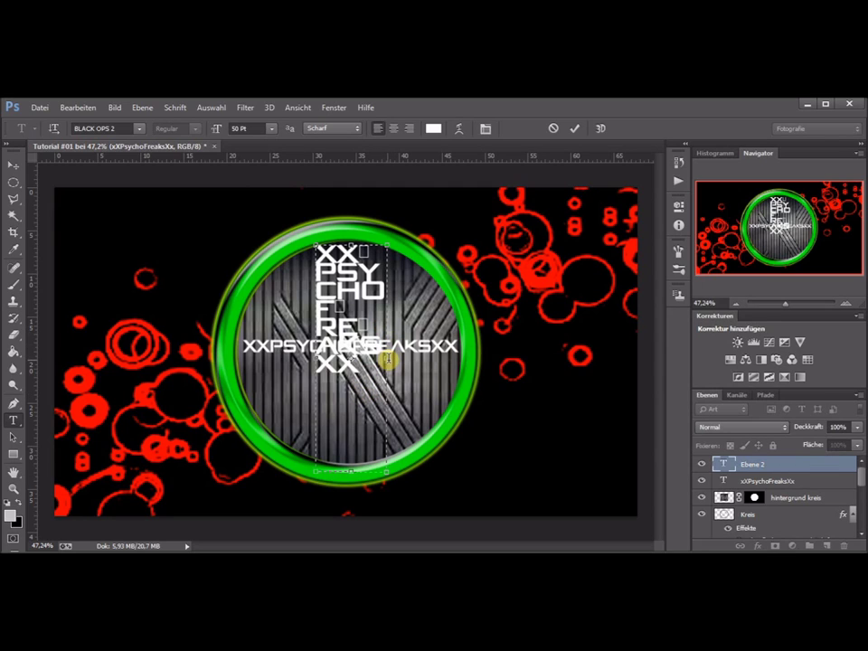
{"action": "left_click_drag", "start_coordinate": [387, 359], "coordinate": [352, 360]}
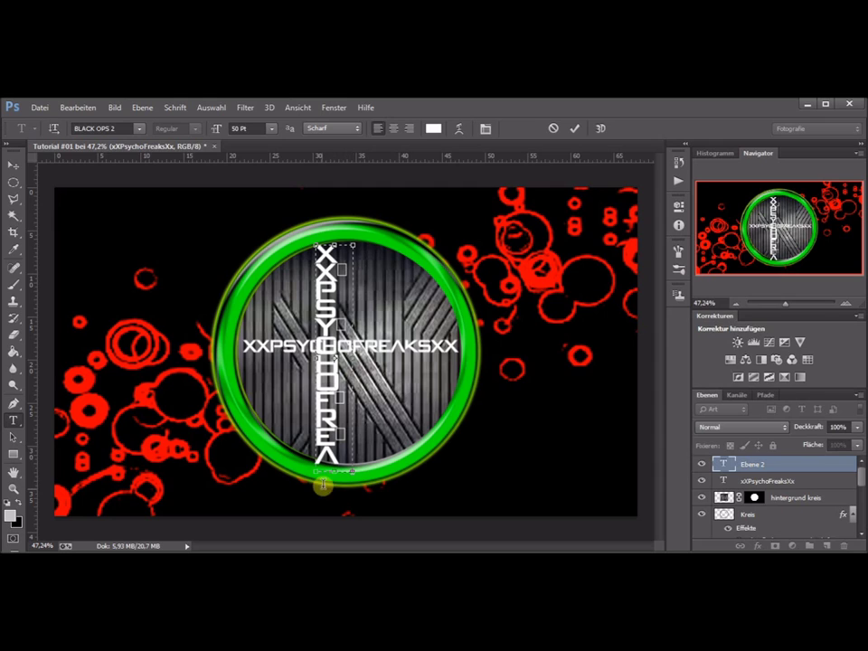
{"action": "left_click_drag", "start_coordinate": [334, 470], "coordinate": [336, 518]}
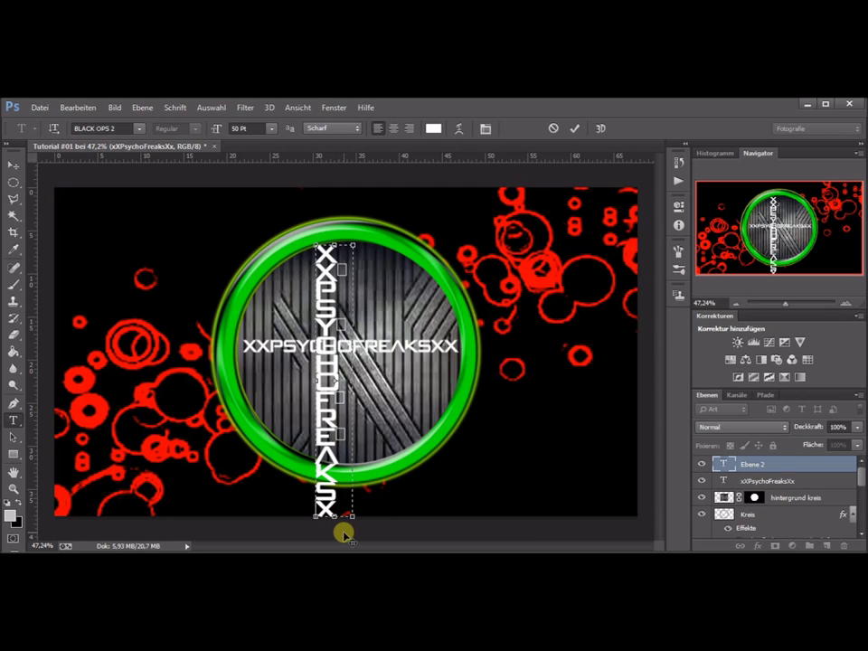
{"action": "key", "text": "ctrl+z"}
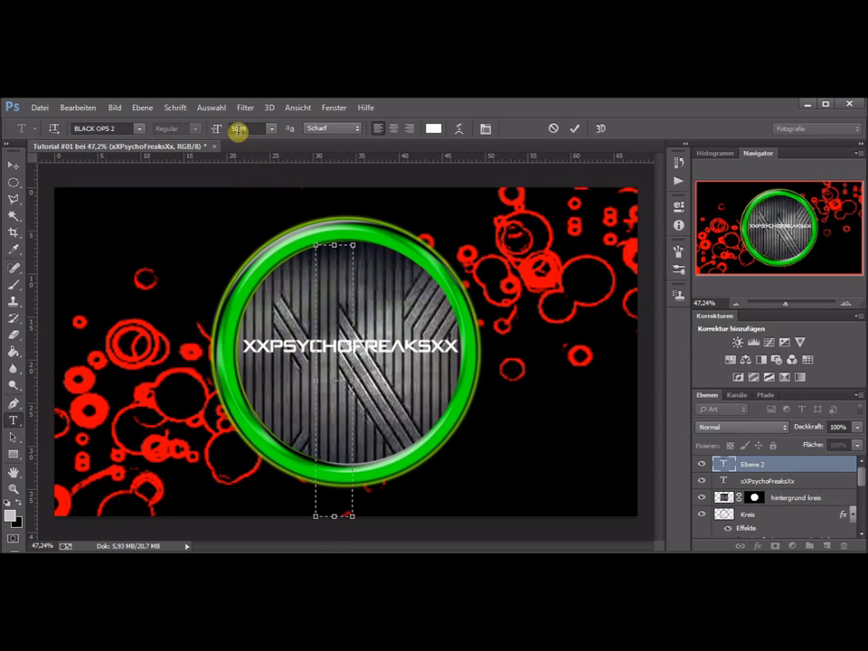
Set the font size to 50 Pt after dismissing the invalid-number warning
{"action": "left_click", "coordinate": [235, 129]}
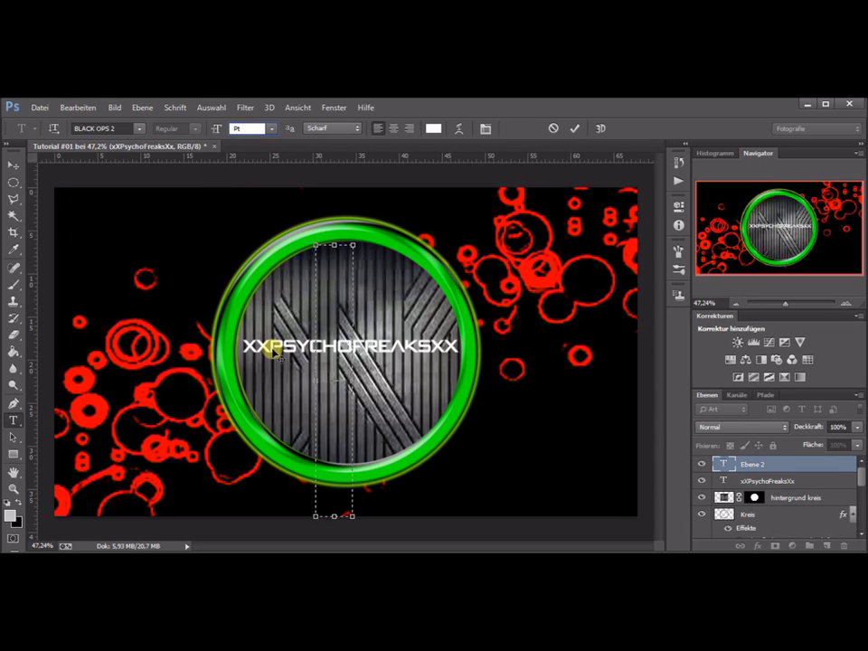
{"action": "key", "text": "Return"}
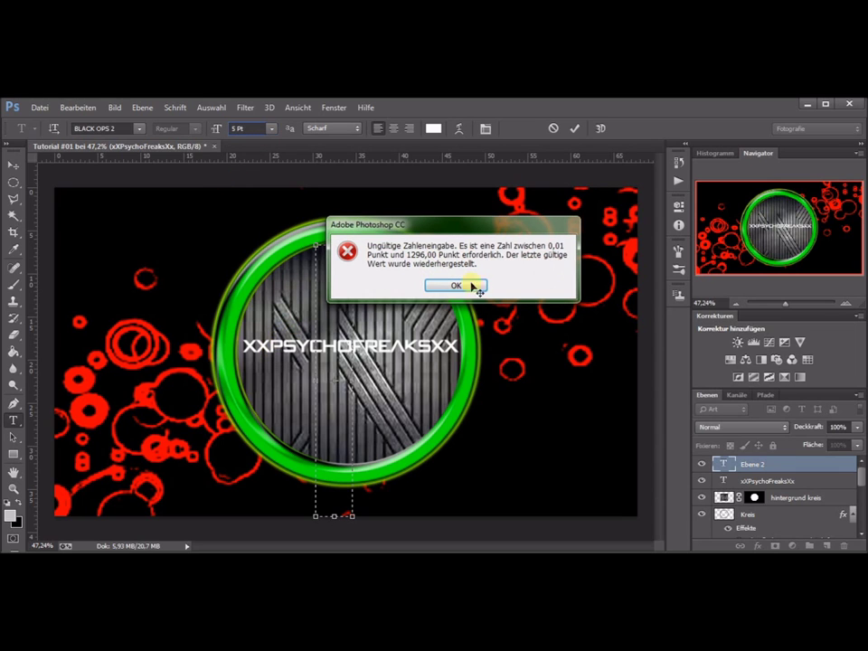
{"action": "left_click", "coordinate": [473, 286]}
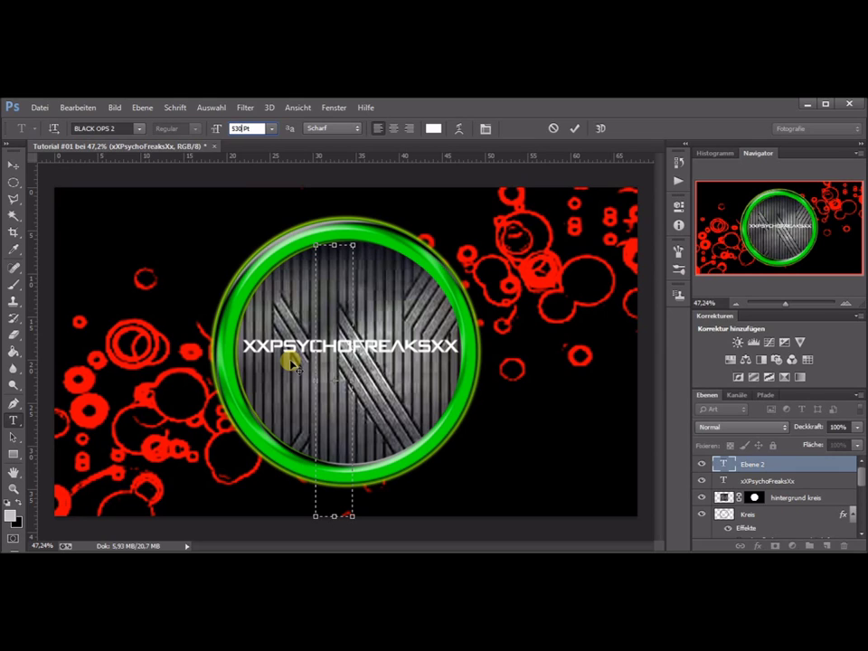
{"action": "type", "text": "0"}
{"action": "key", "text": "Return"}
{"action": "type", "text": "XXP"}
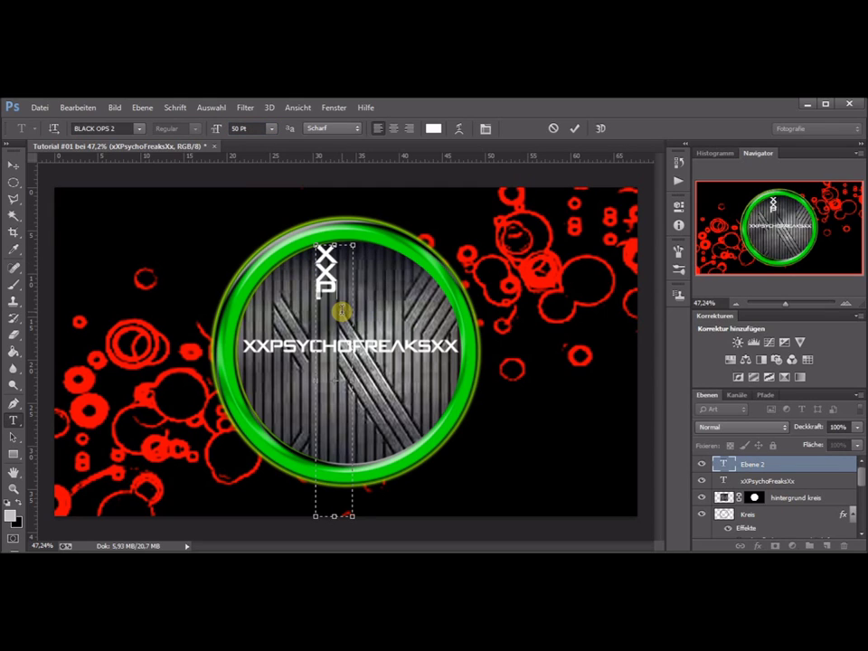
Type the clan name vertically, stretch the frame up past the ring, narrow it, and commit
{"action": "type", "text": "sych"}
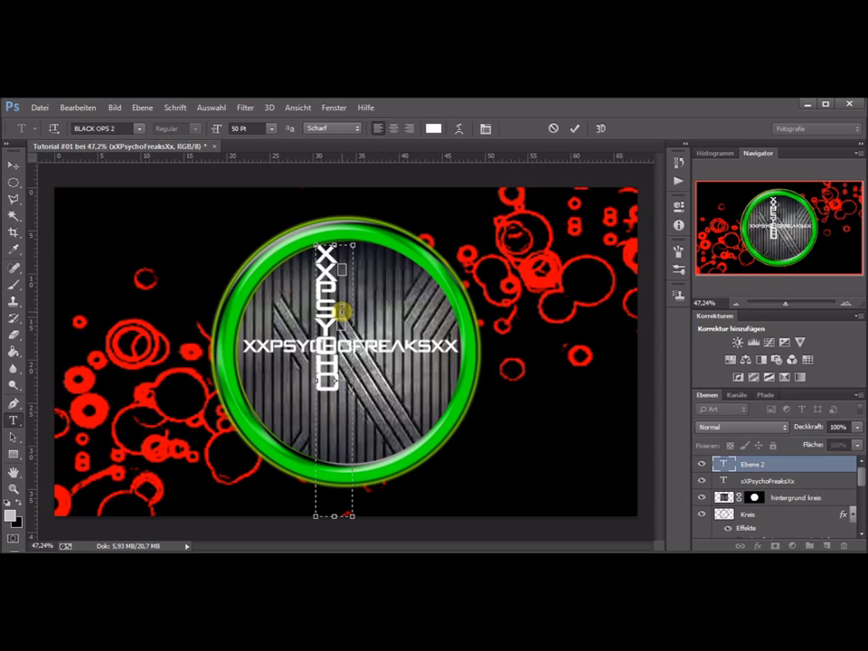
{"action": "type", "text": "aks"}
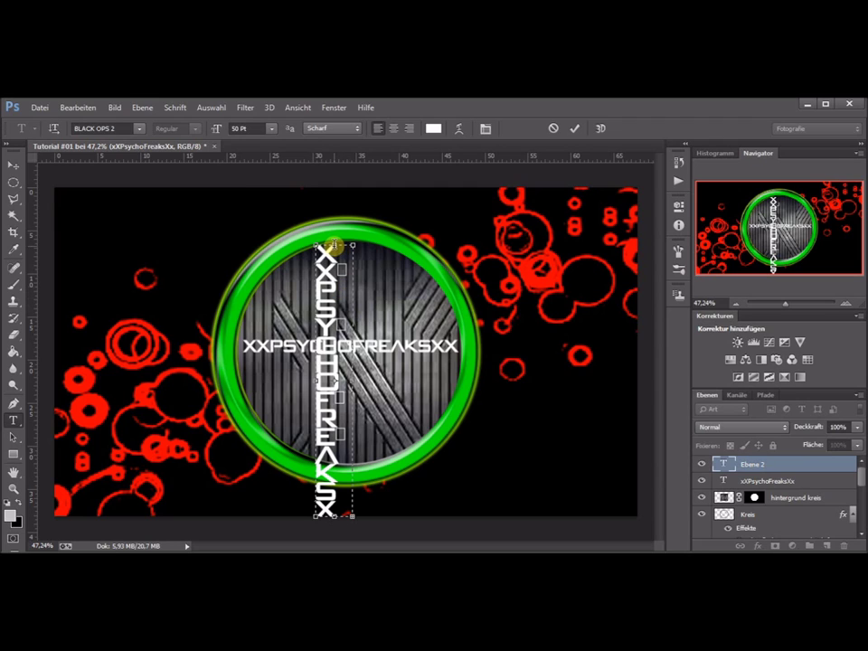
{"action": "left_click_drag", "start_coordinate": [334, 242], "coordinate": [341, 210]}
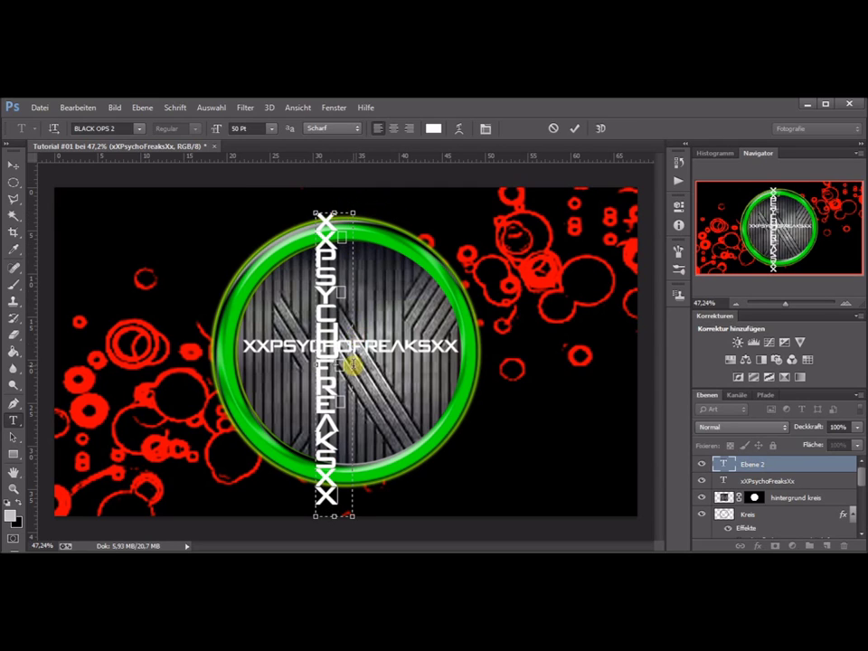
{"action": "left_click_drag", "start_coordinate": [353, 361], "coordinate": [342, 365]}
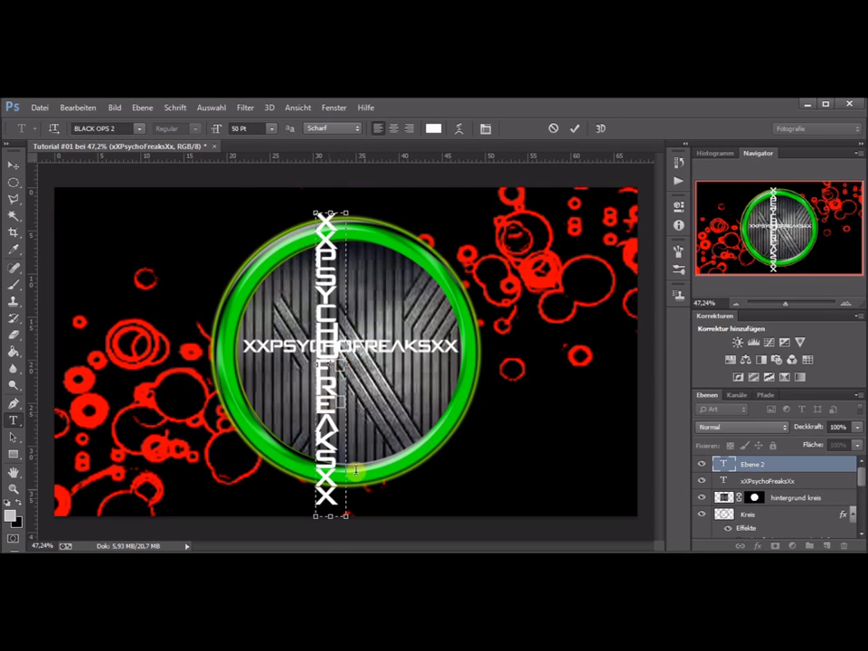
{"action": "left_click", "coordinate": [12, 165]}
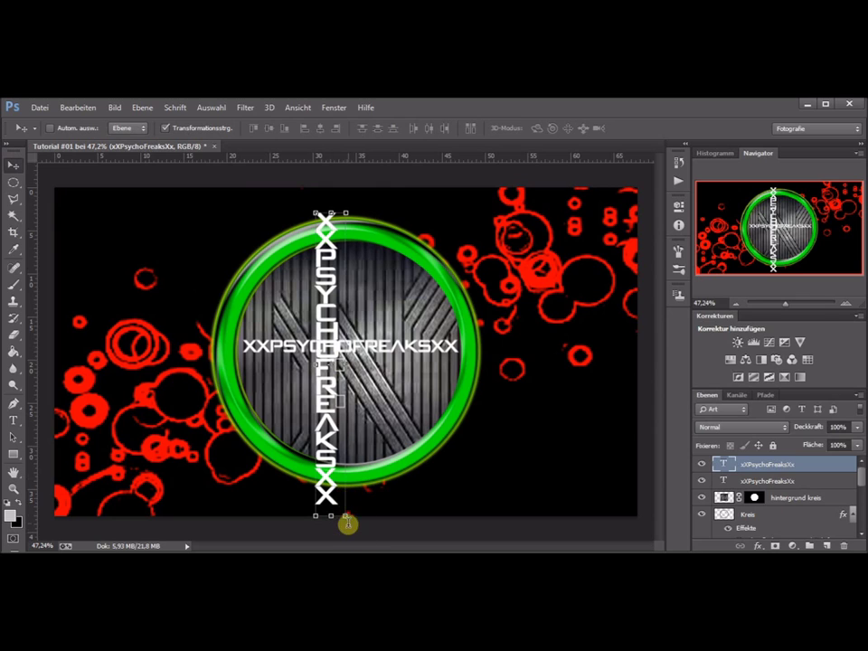
Scale the vertical clan name to 55.06% by 70.90% and centre it inside the ring
{"action": "key", "text": "ctrl+t"}
{"action": "mouse_move", "coordinate": [345, 514]}
{"action": "left_mouse_down"}
{"action": "mouse_move", "coordinate": [330, 459]}
{"action": "mouse_move", "coordinate": [334, 430]}
{"action": "left_mouse_up"}
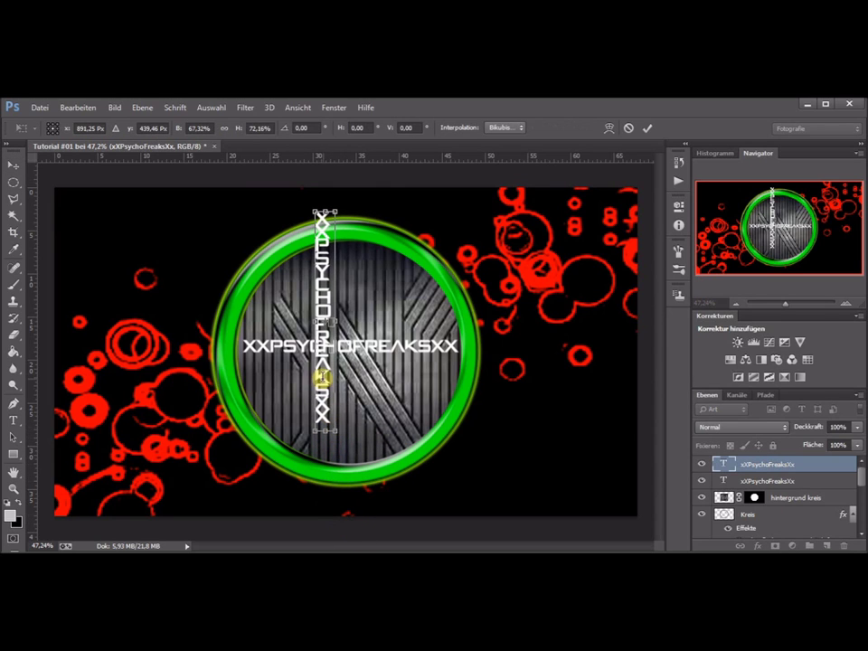
{"action": "left_click_drag", "start_coordinate": [323, 388], "coordinate": [346, 414]}
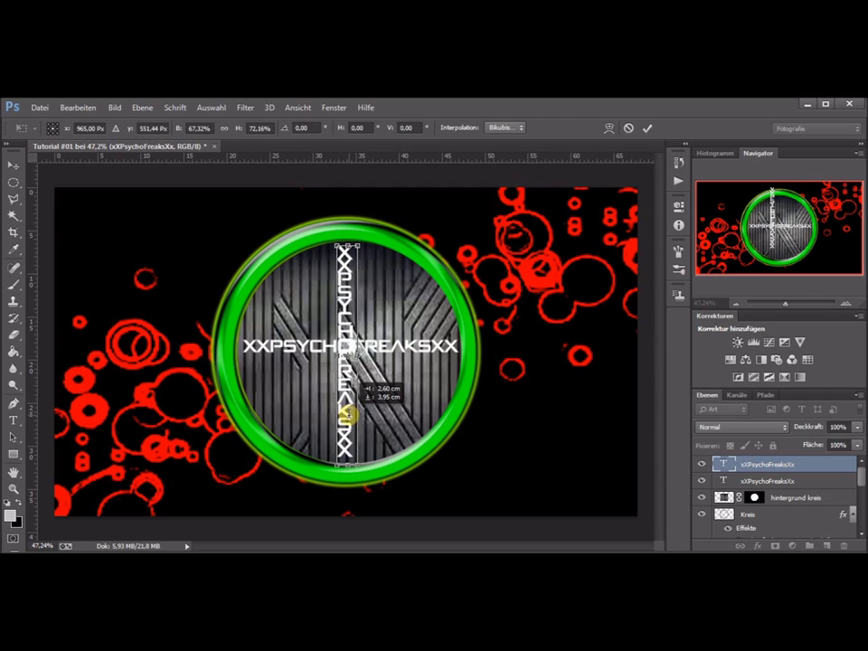
{"action": "left_click_drag", "start_coordinate": [355, 357], "coordinate": [352, 362]}
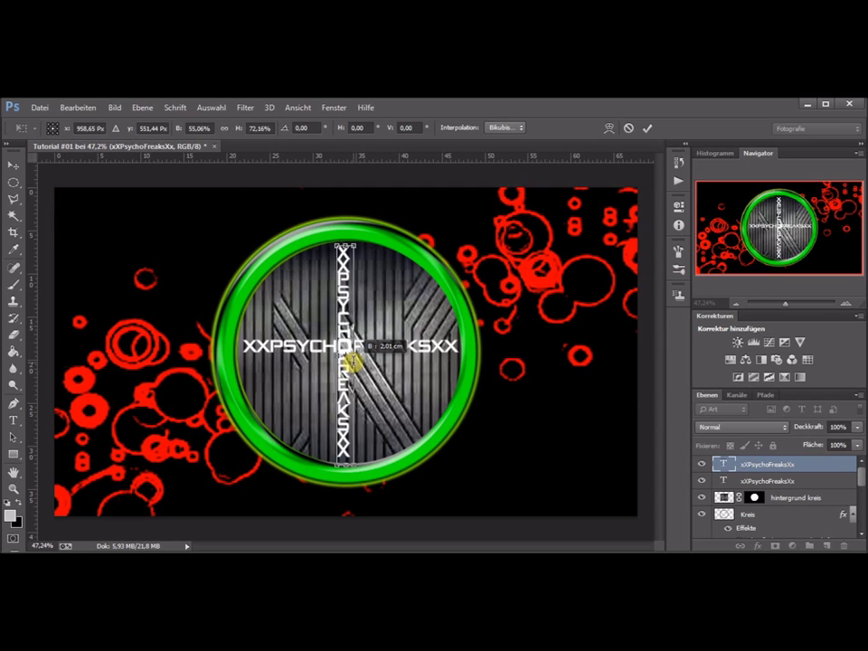
{"action": "left_click_drag", "start_coordinate": [352, 362], "coordinate": [355, 357]}
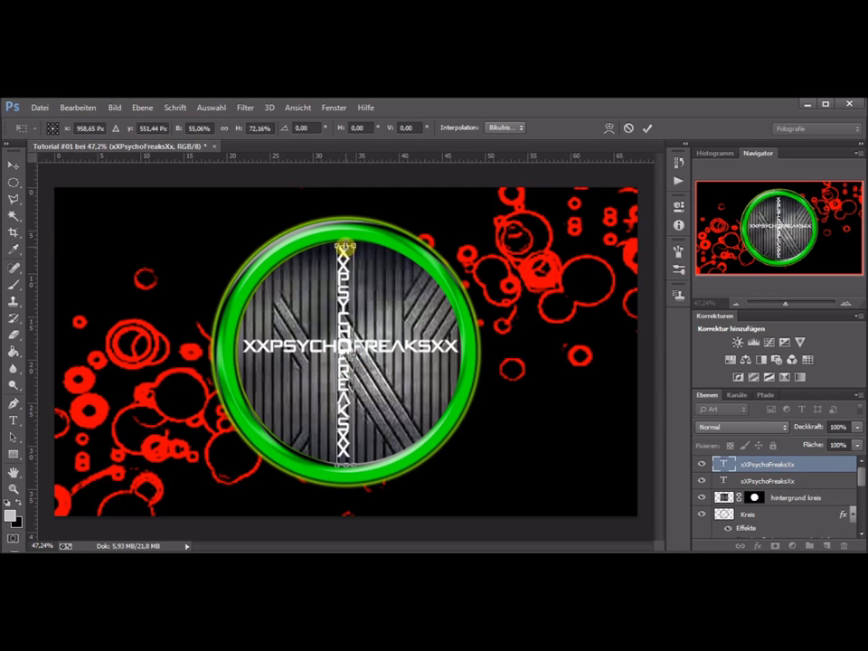
{"action": "left_click_drag", "start_coordinate": [344, 245], "coordinate": [344, 250]}
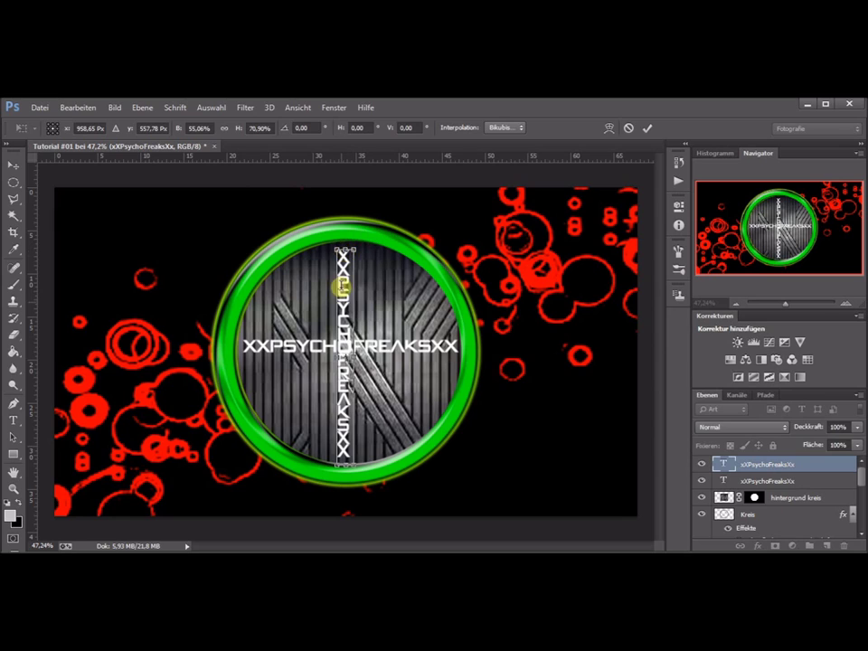
{"action": "left_click_drag", "start_coordinate": [340, 402], "coordinate": [342, 385]}
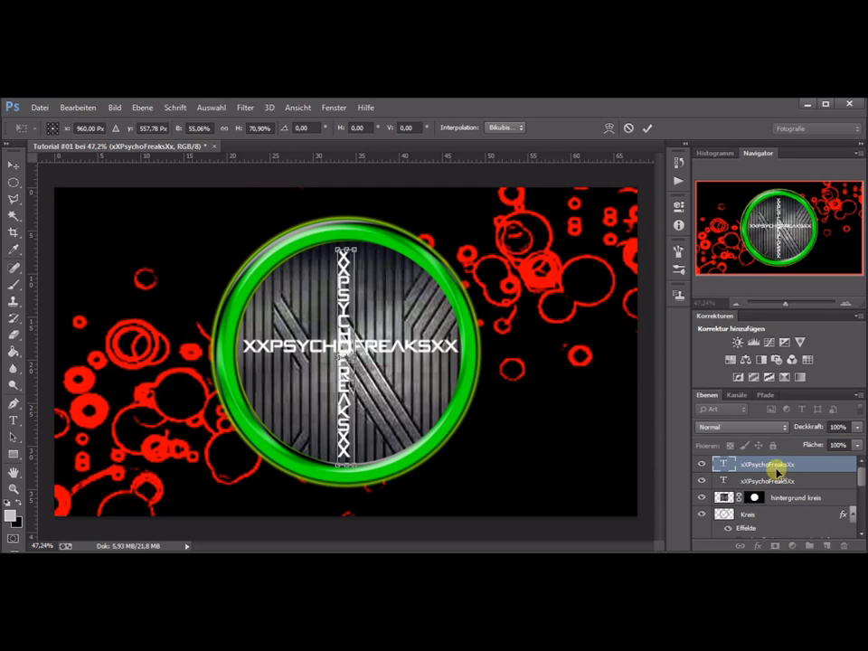
{"action": "left_click", "coordinate": [13, 164]}
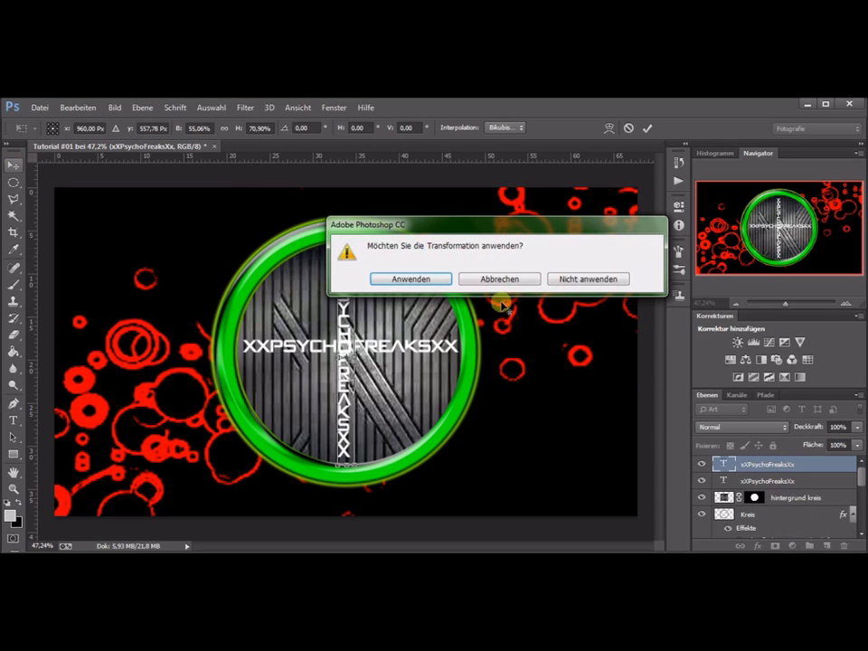
Discard the pending resize and delete the vertical clan-name text layer
{"action": "left_click", "coordinate": [585, 279]}
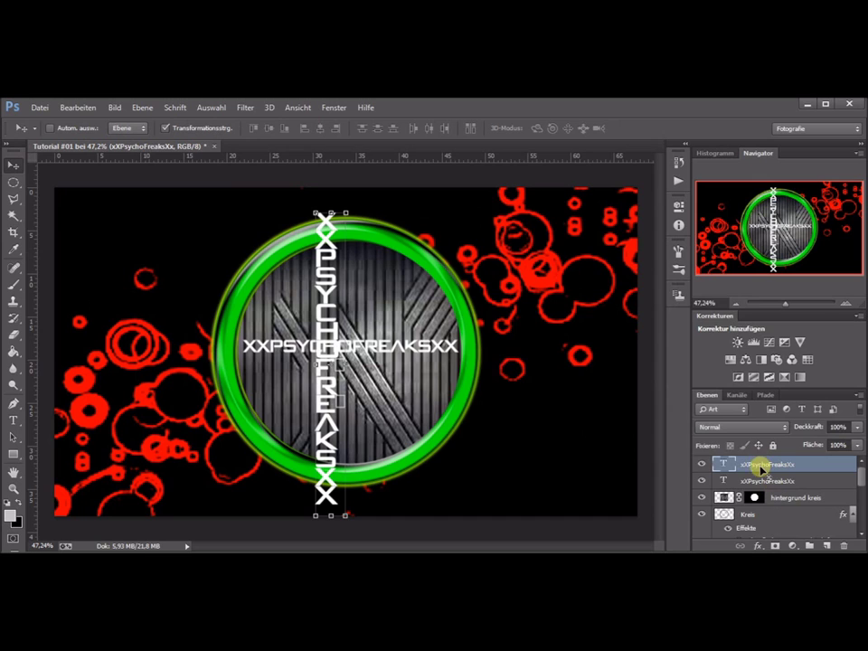
{"action": "right_click", "coordinate": [746, 464]}
{"action": "left_click", "coordinate": [499, 251]}
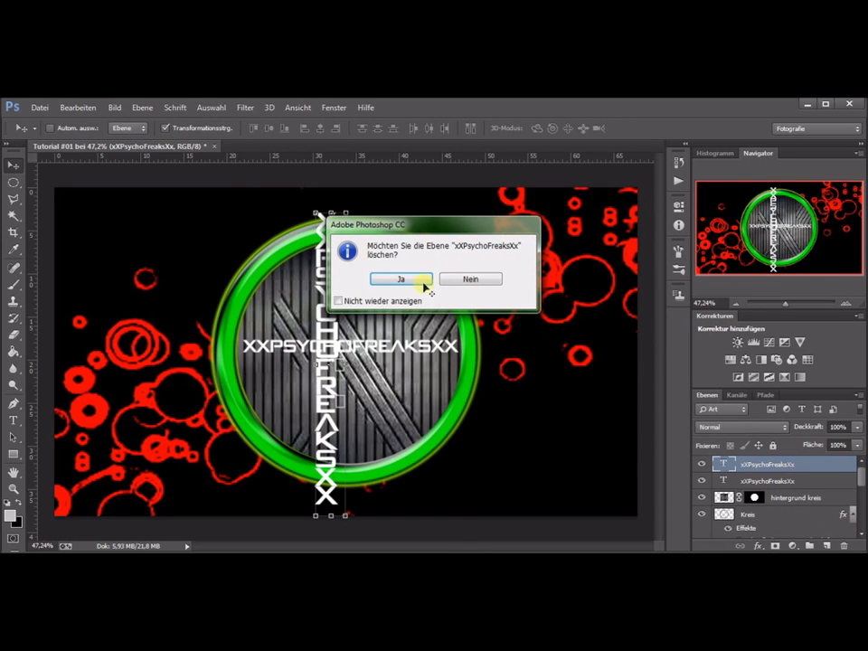
{"action": "left_click", "coordinate": [395, 279]}
Delete the horizontal clan-name text layer
{"action": "right_click", "coordinate": [751, 464]}
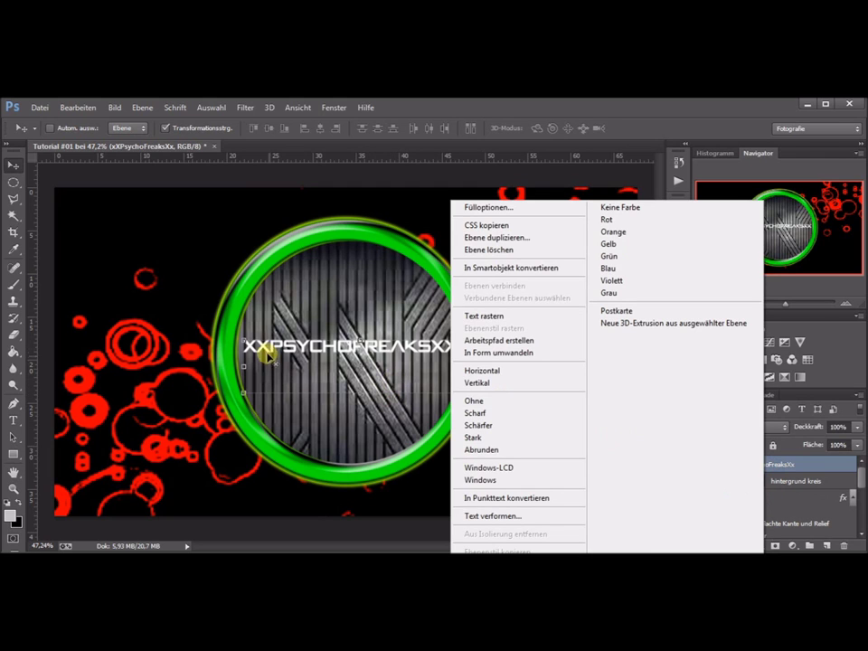
{"action": "left_click", "coordinate": [517, 251]}
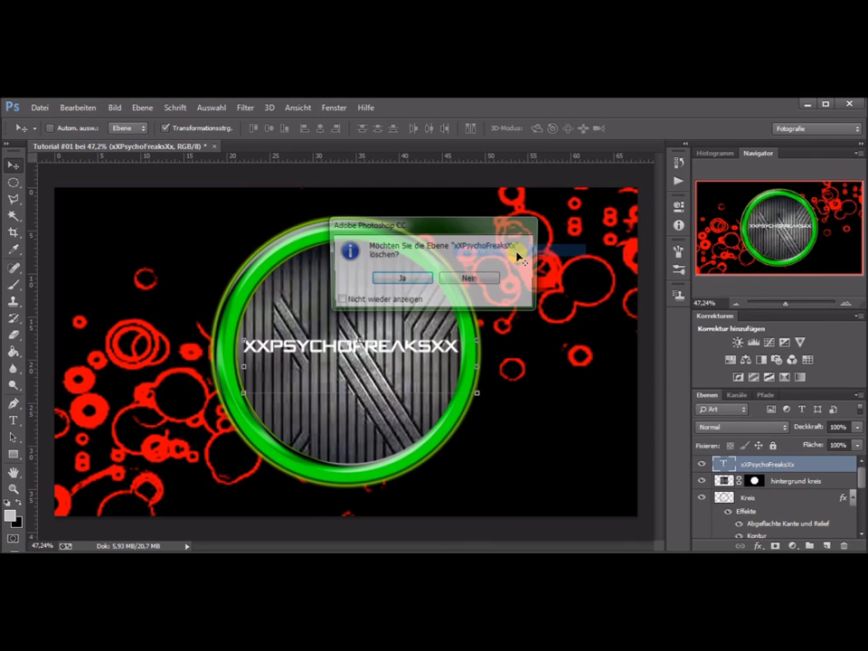
{"action": "left_click", "coordinate": [391, 278]}
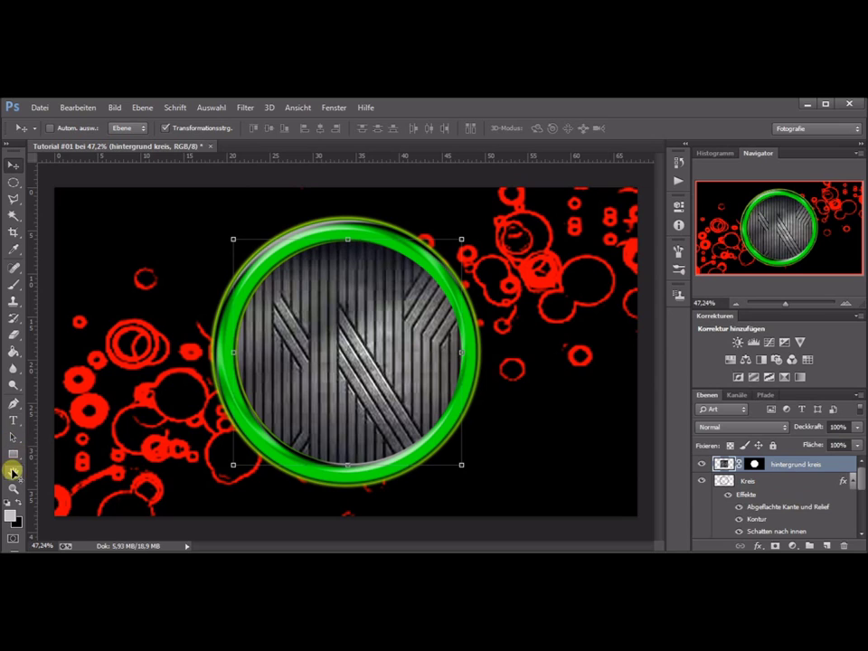
Cross guides at the disc centre and draw a centred 586 × 586 px circular path inside the ring
{"action": "left_click", "coordinate": [13, 455]}
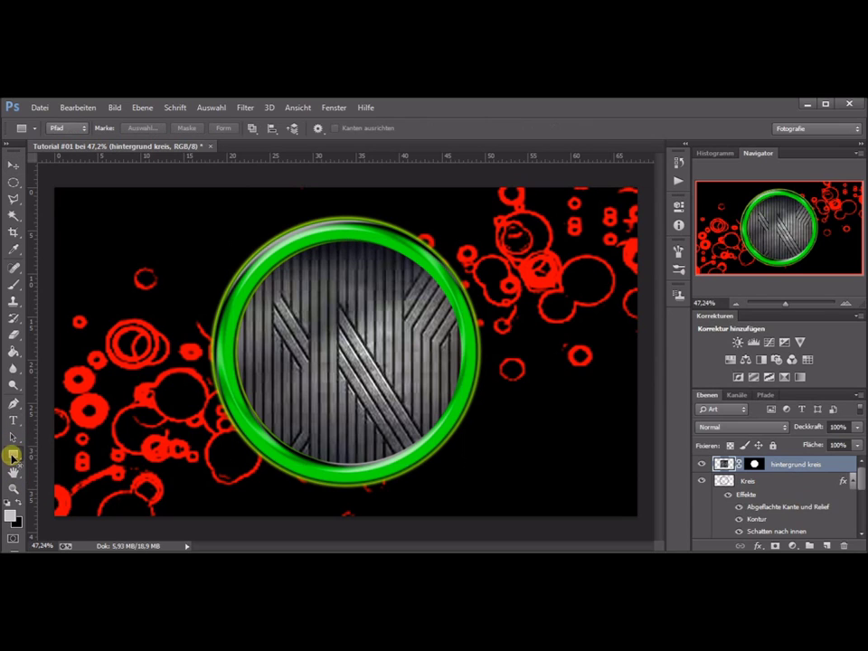
{"action": "right_click", "coordinate": [15, 459]}
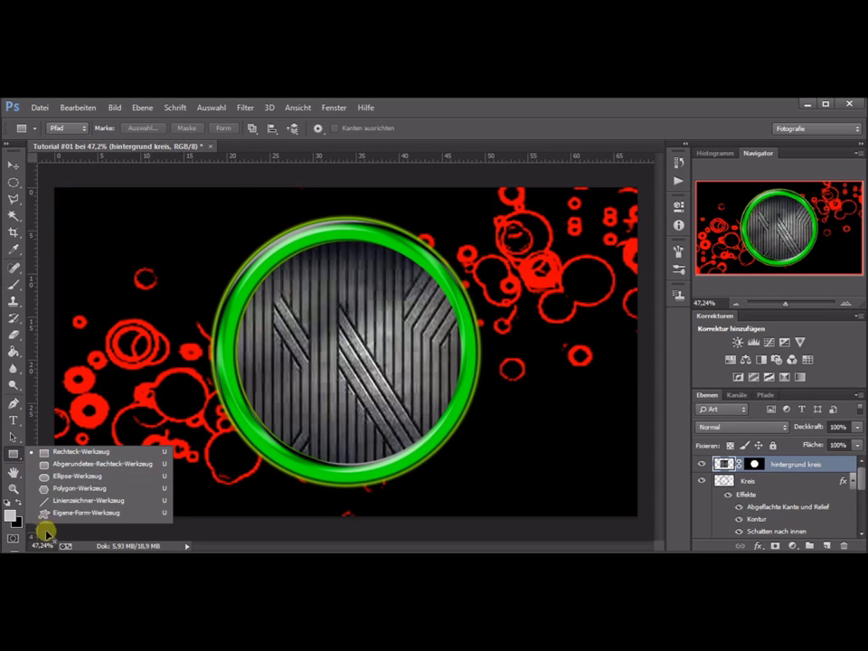
{"action": "left_click", "coordinate": [66, 476]}
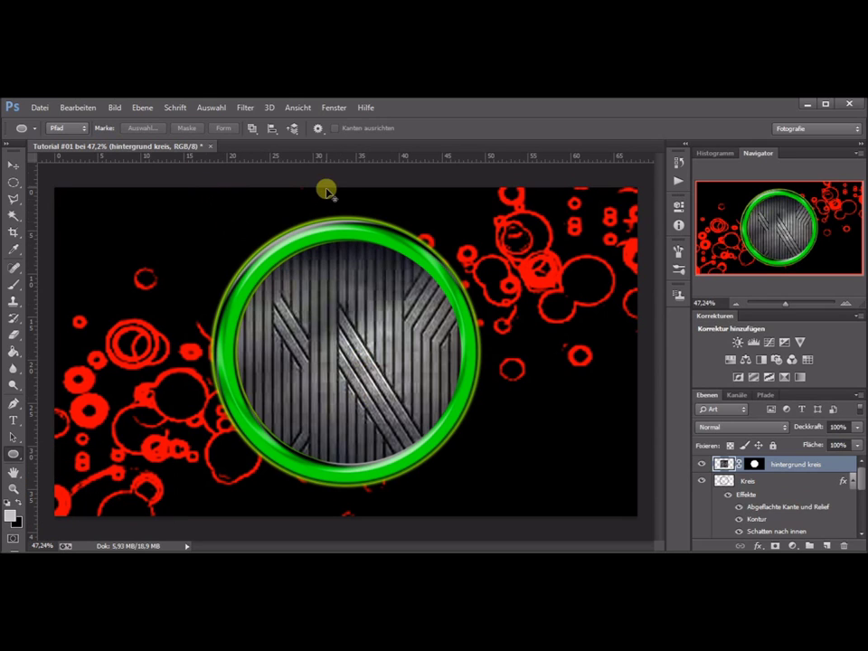
{"action": "left_click_drag", "start_coordinate": [329, 157], "coordinate": [340, 351]}
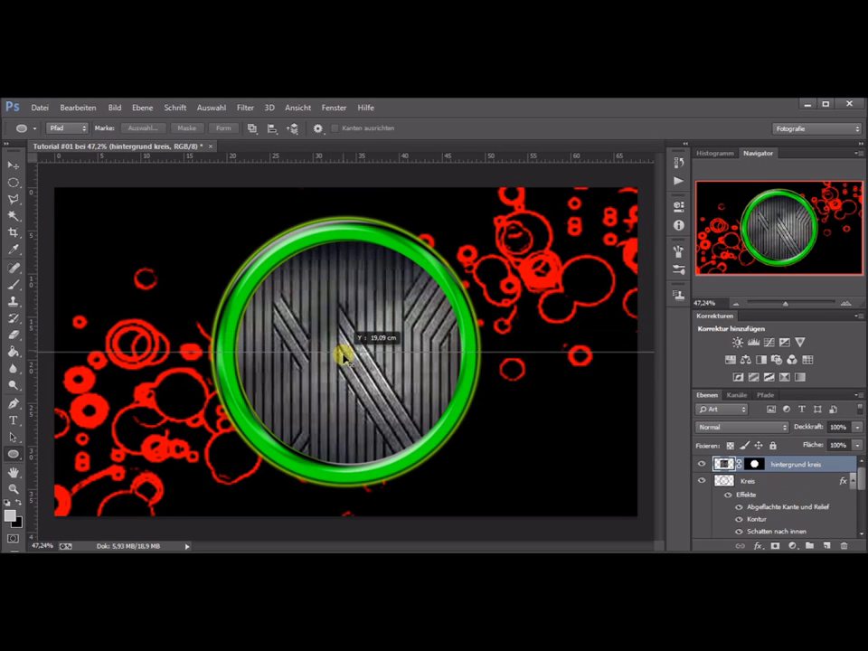
{"action": "left_click_drag", "start_coordinate": [34, 413], "coordinate": [346, 403]}
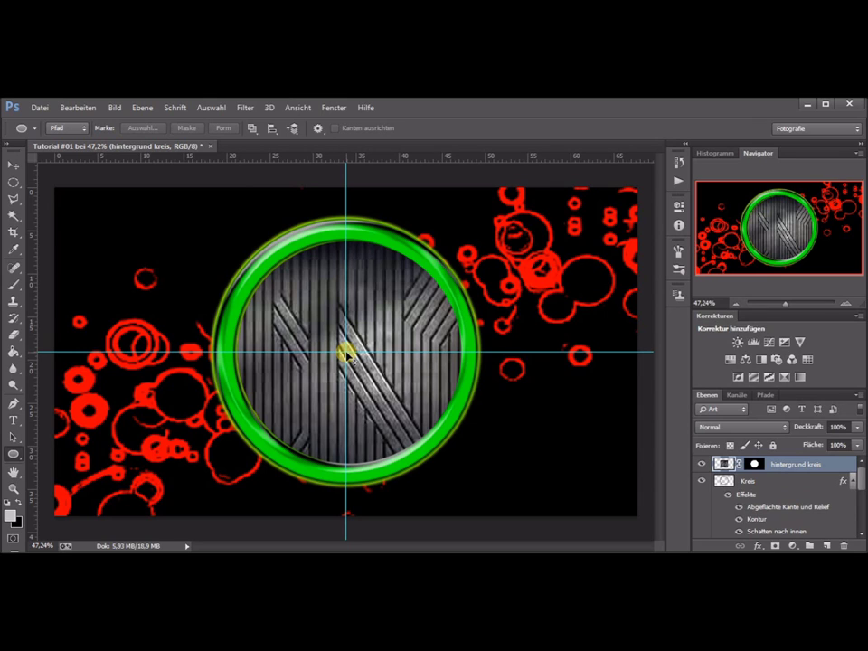
{"action": "left_click_drag", "start_coordinate": [346, 353], "coordinate": [436, 457]}
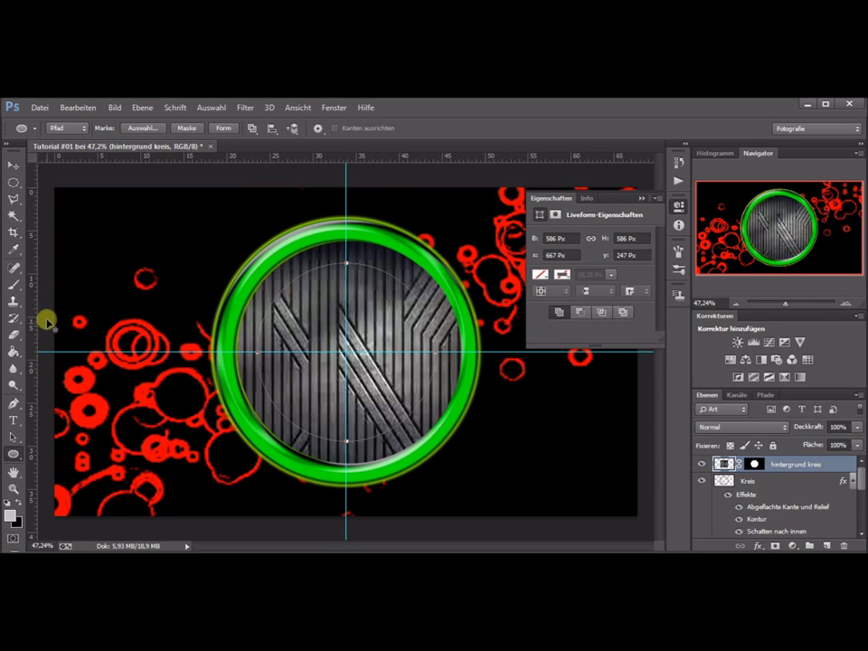
{"action": "left_click", "coordinate": [14, 419]}
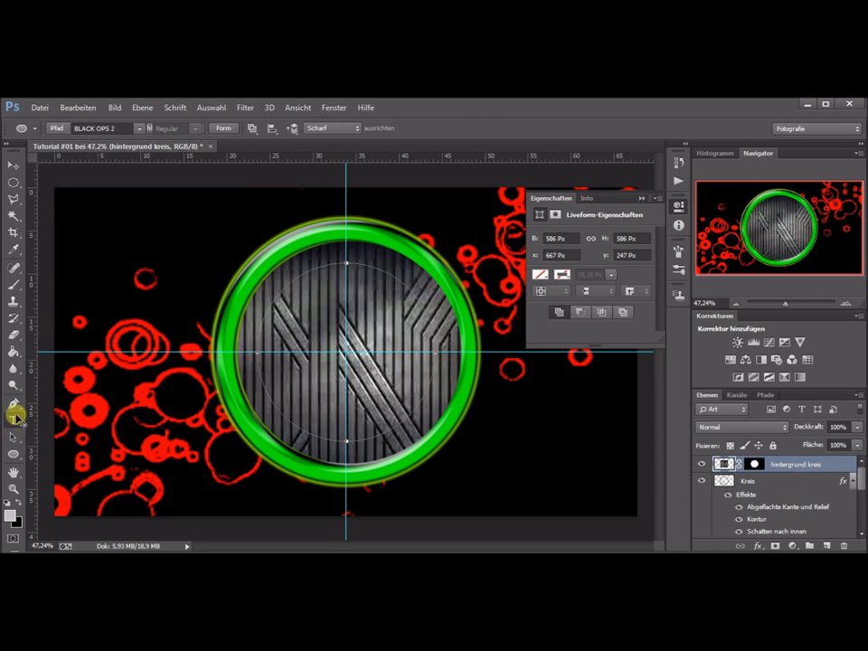
Write XXPSYCHOFREAKSXX in 30 pt text around the circular path, after first trying 50 pt
{"action": "left_click", "coordinate": [332, 265]}
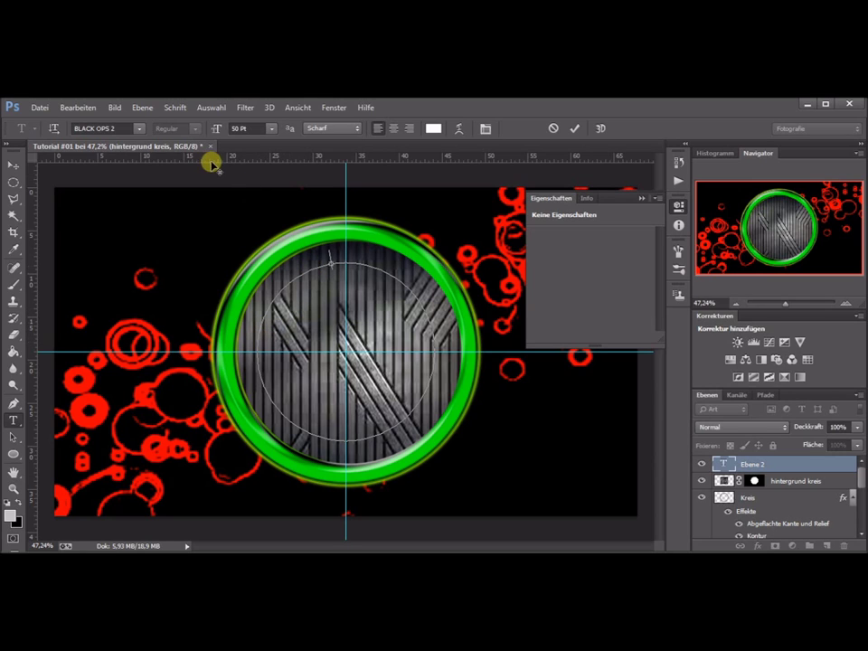
{"action": "left_click", "coordinate": [237, 128]}
{"action": "type", "text": "50"}
{"action": "key", "text": "Return"}
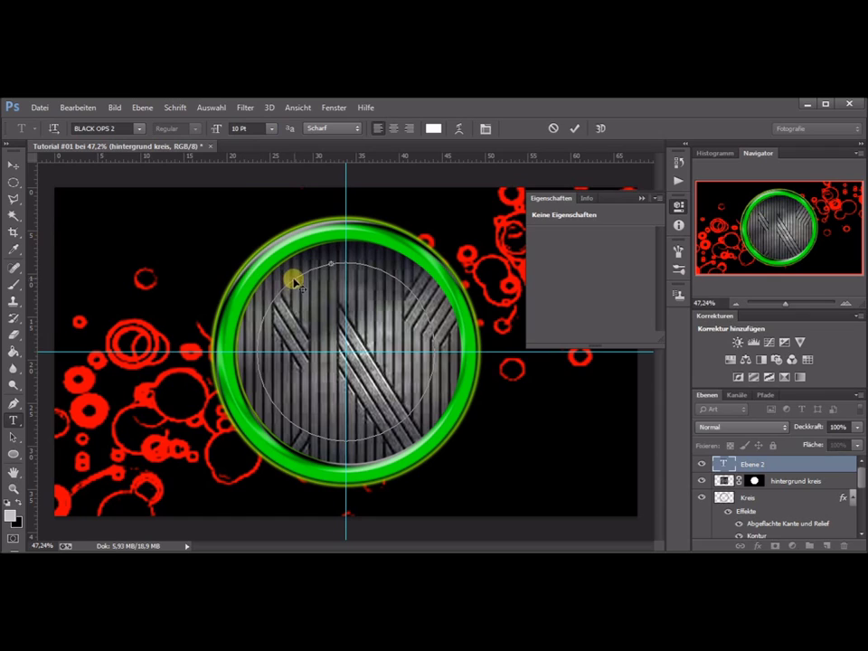
{"action": "left_click", "coordinate": [237, 129]}
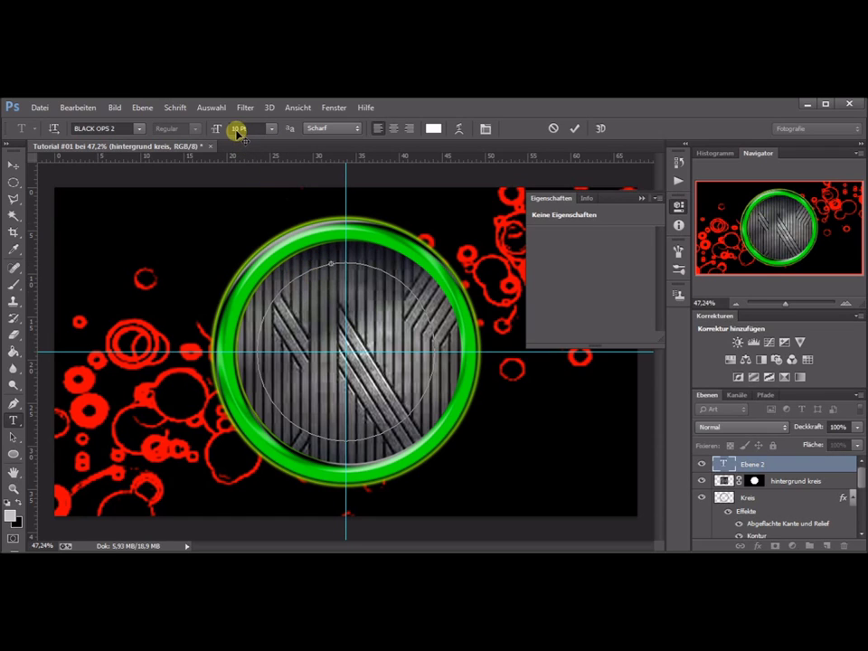
{"action": "type", "text": "30"}
{"action": "key", "text": "Return"}
{"action": "type", "text": "XXPSYCHOPREA"}
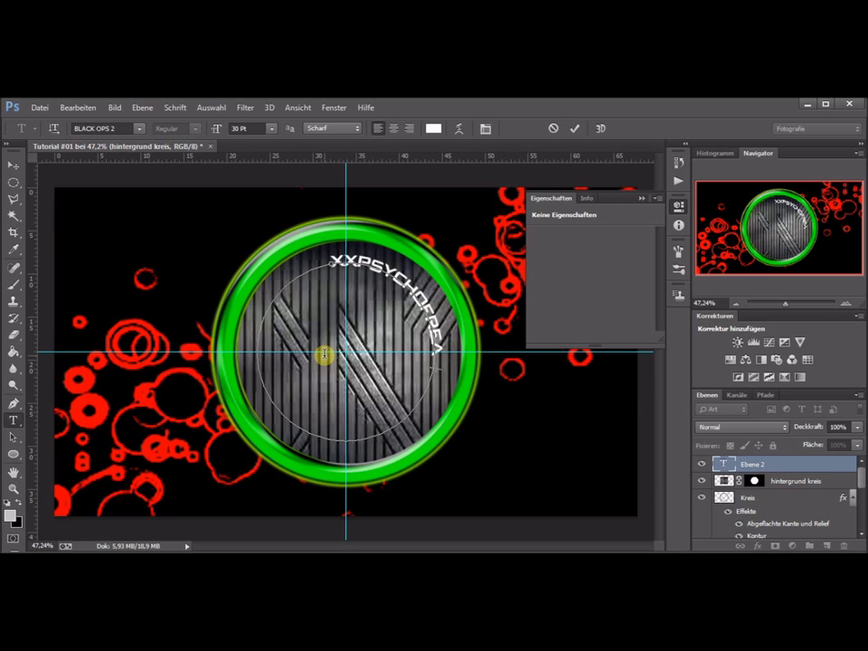
{"action": "type", "text": "KSXX XX"}
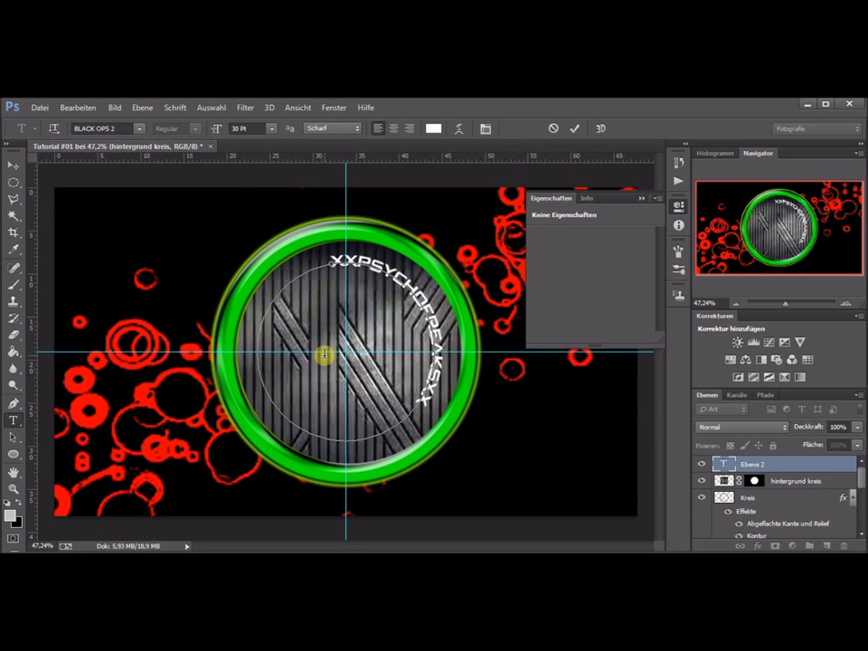
{"action": "type", "text": "PSYCHOFREA"}
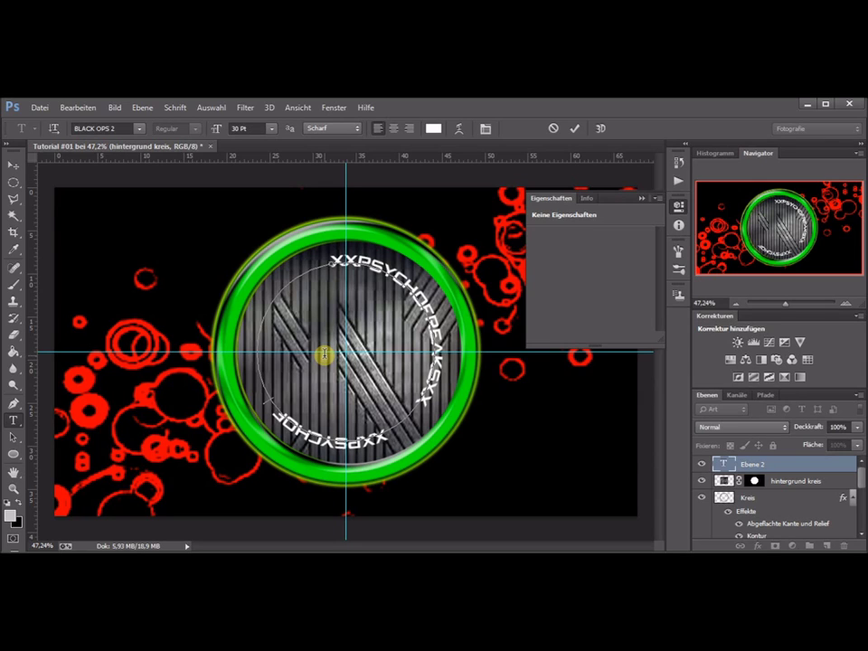
{"action": "type", "text": "KS"}
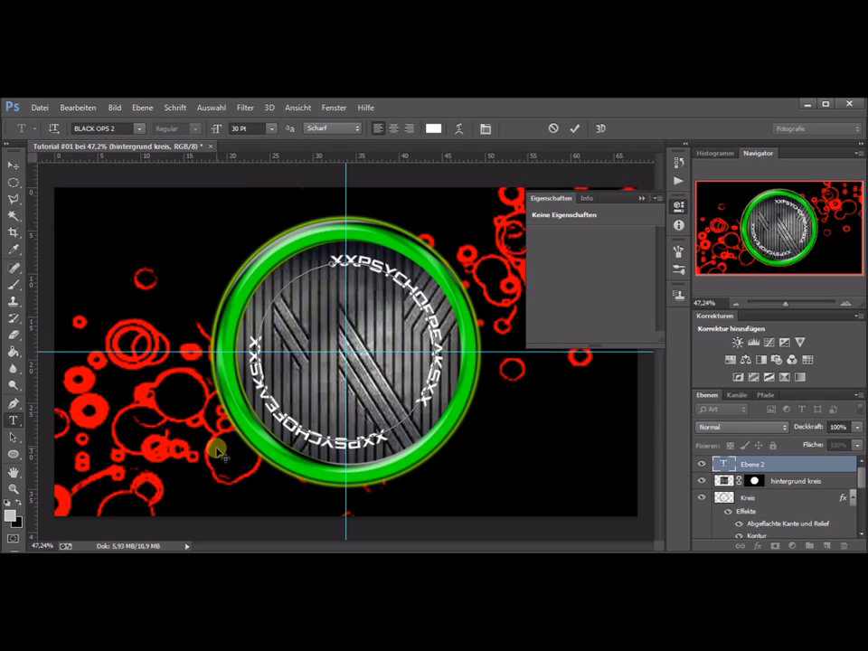
{"action": "type", "text": "XX"}
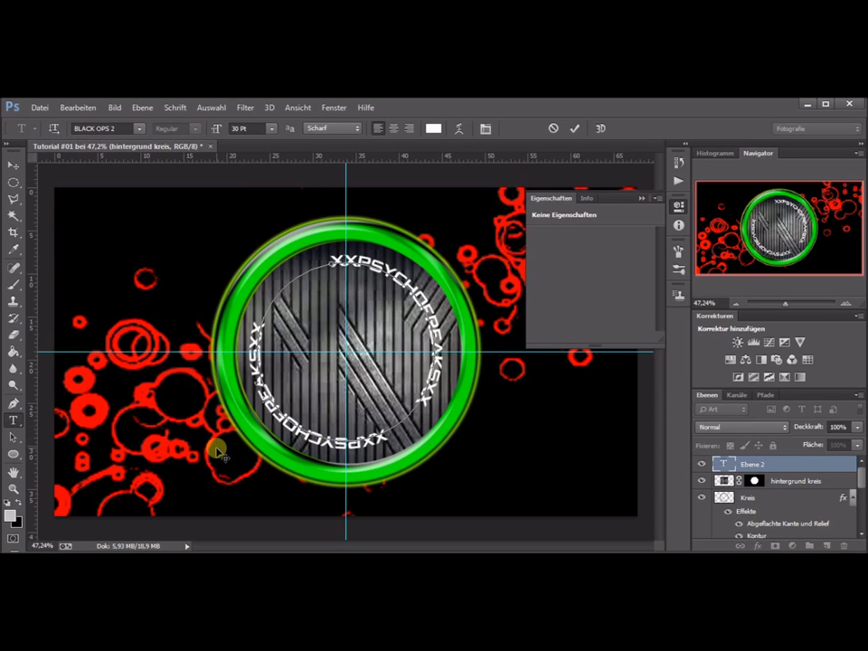
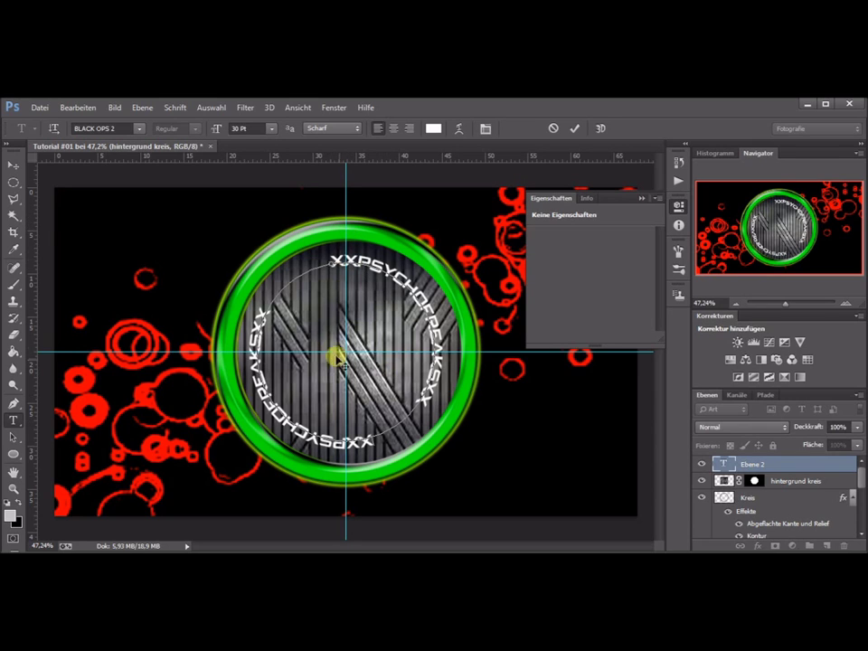
Commit the circular text, remove both guides, and start a PyFk text at the upper left
{"action": "left_click", "coordinate": [17, 163]}
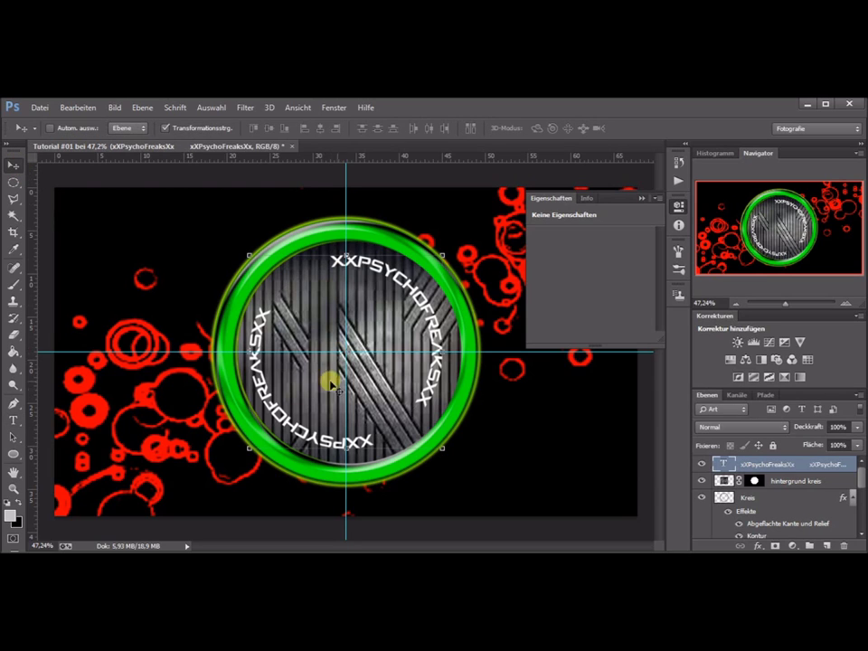
{"action": "left_click_drag", "start_coordinate": [207, 351], "coordinate": [223, 103]}
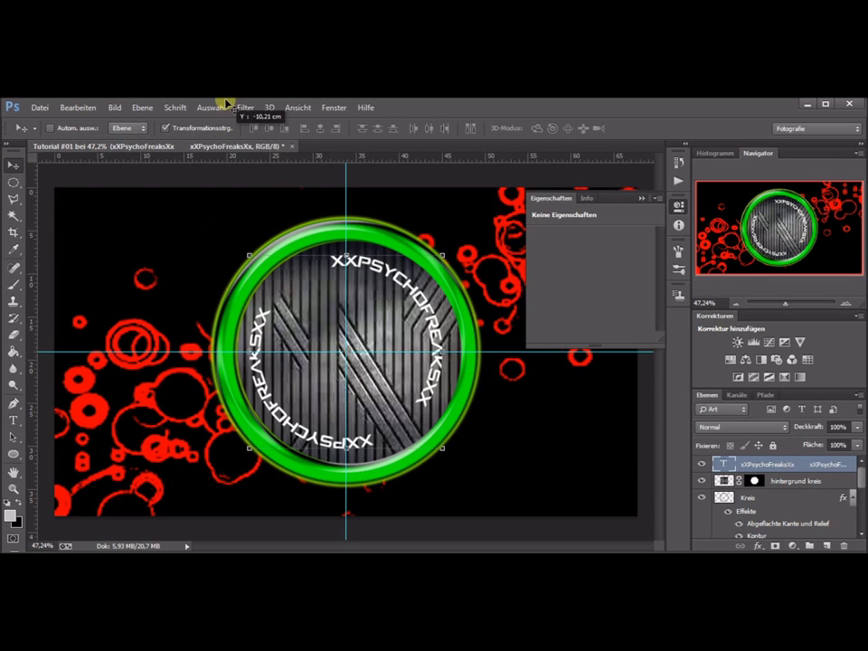
{"action": "left_click_drag", "start_coordinate": [346, 201], "coordinate": [22, 253]}
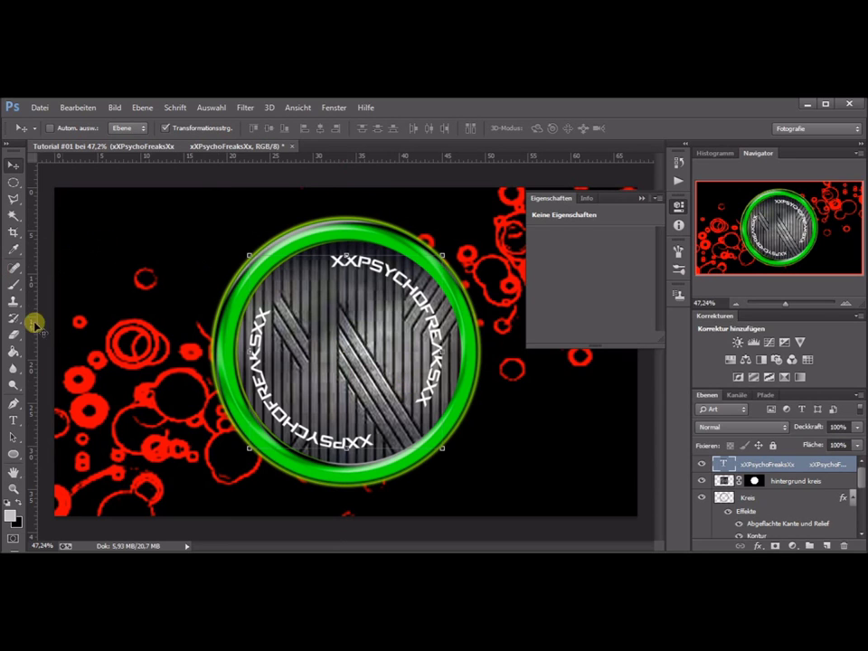
{"action": "left_click", "coordinate": [14, 421]}
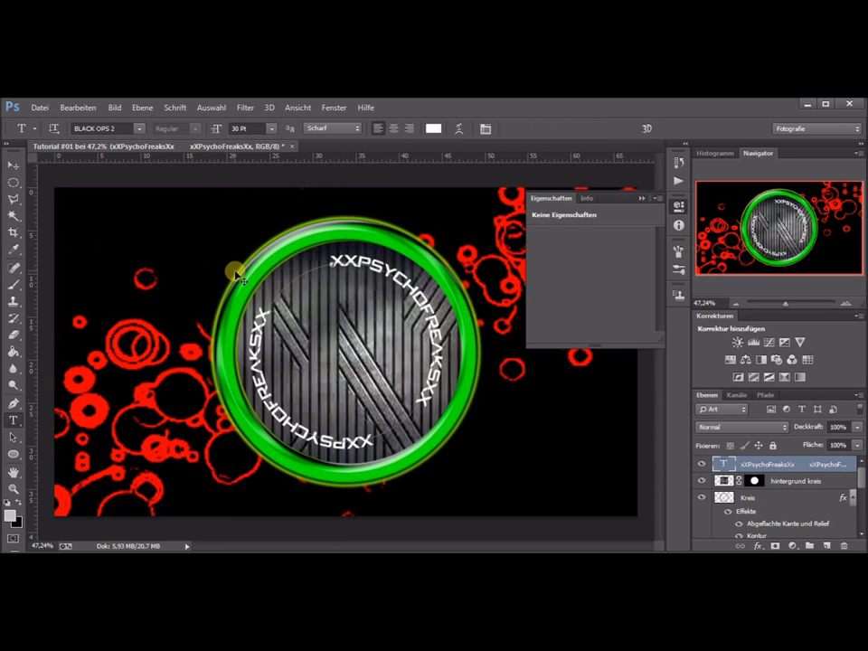
{"action": "left_click", "coordinate": [179, 229]}
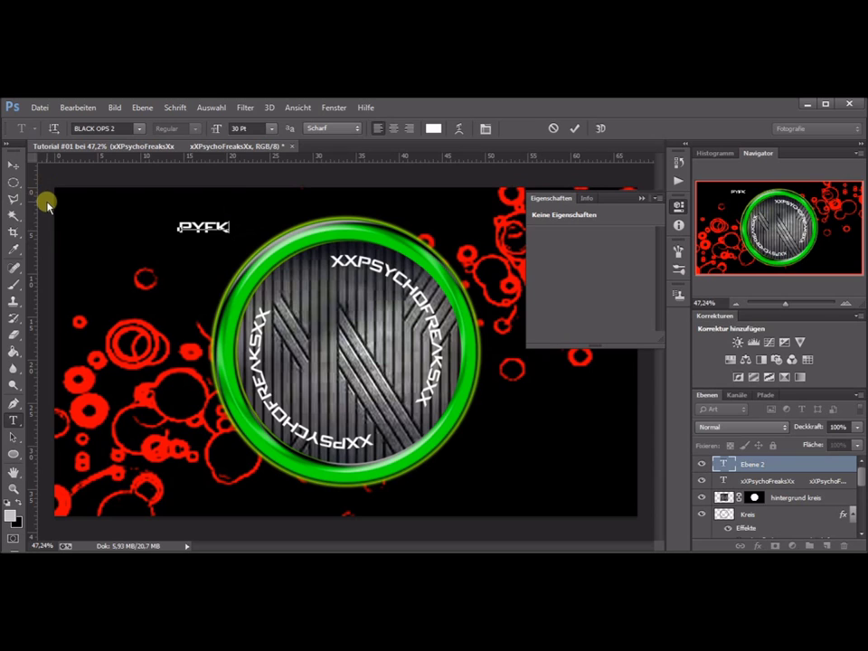
Commit the PyFk text, enlarge it, and move it into the centre of the green ring
{"action": "left_click", "coordinate": [12, 166]}
{"action": "left_click_drag", "start_coordinate": [229, 233], "coordinate": [337, 262]}
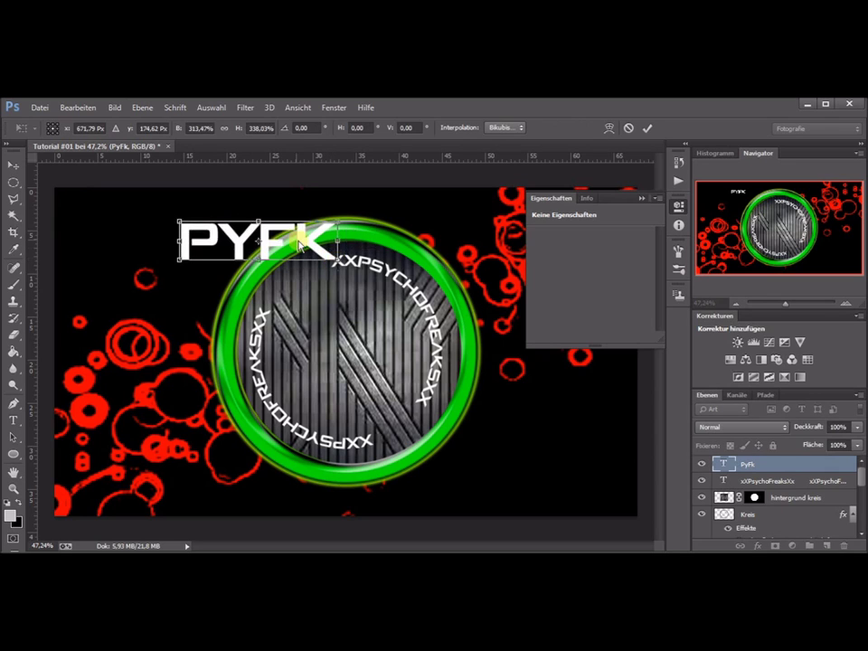
{"action": "left_click_drag", "start_coordinate": [308, 243], "coordinate": [373, 348]}
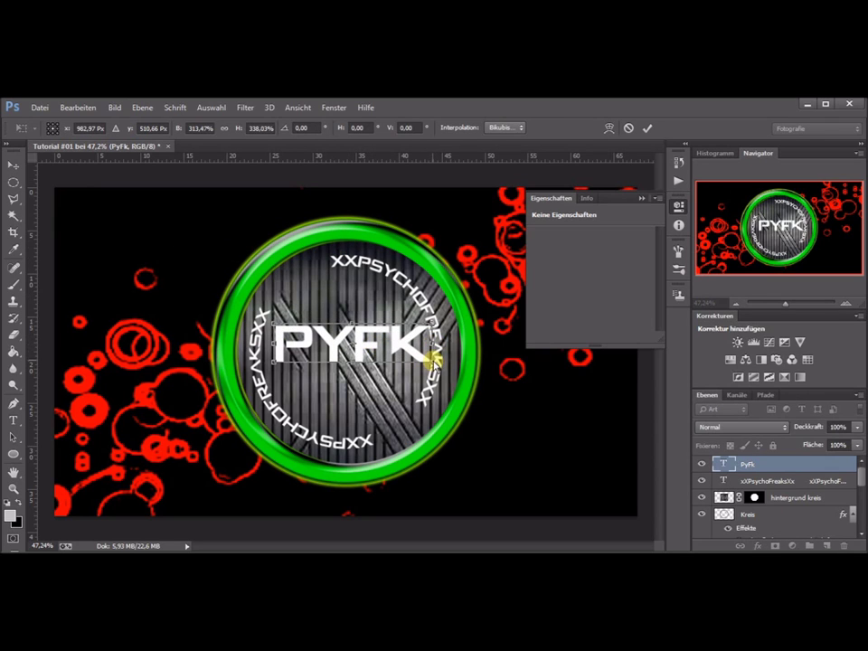
Make PYFK slightly narrower and shorter, nudge it down, and apply the transform
{"action": "left_click_drag", "start_coordinate": [432, 359], "coordinate": [423, 354]}
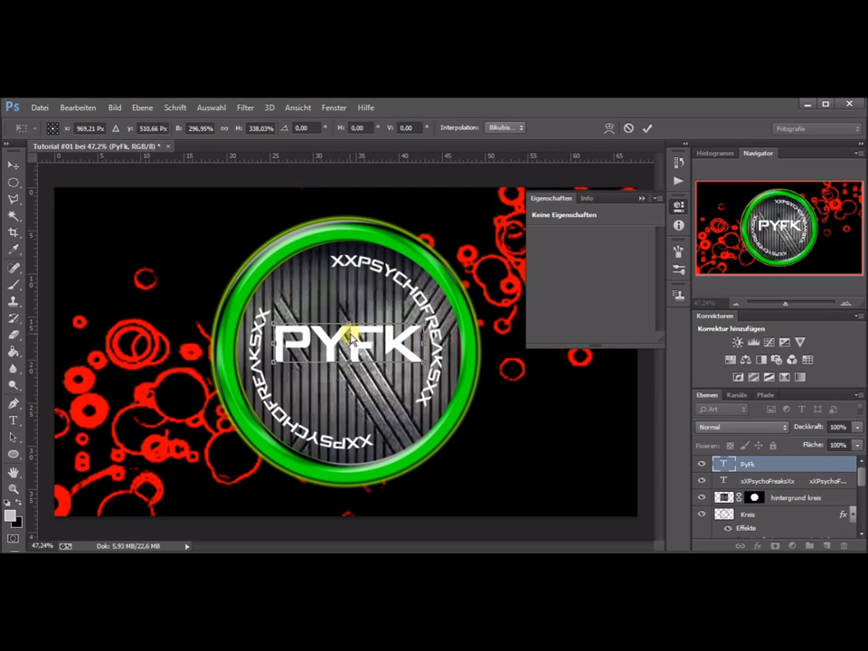
{"action": "left_click_drag", "start_coordinate": [348, 323], "coordinate": [355, 357]}
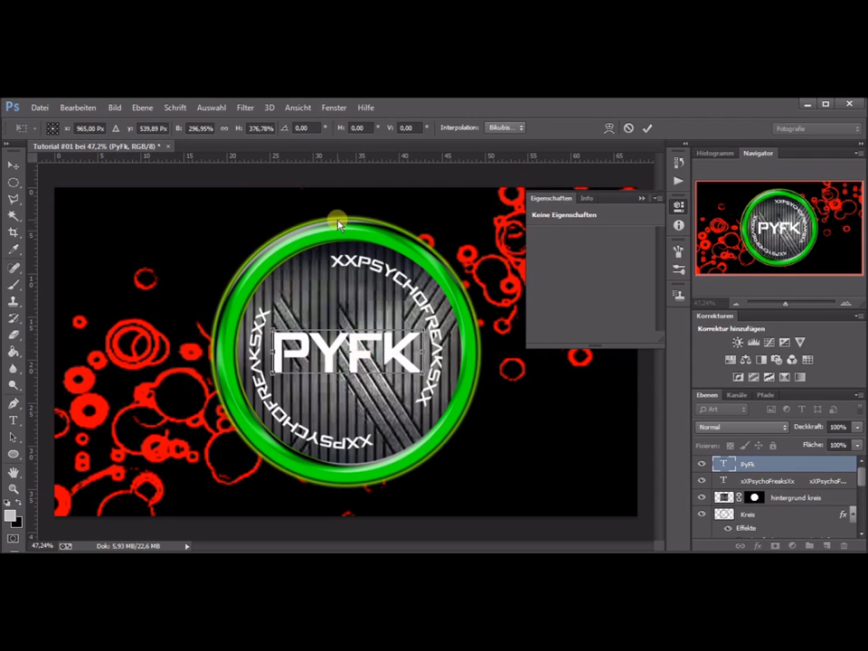
{"action": "left_click_drag", "start_coordinate": [359, 354], "coordinate": [361, 359]}
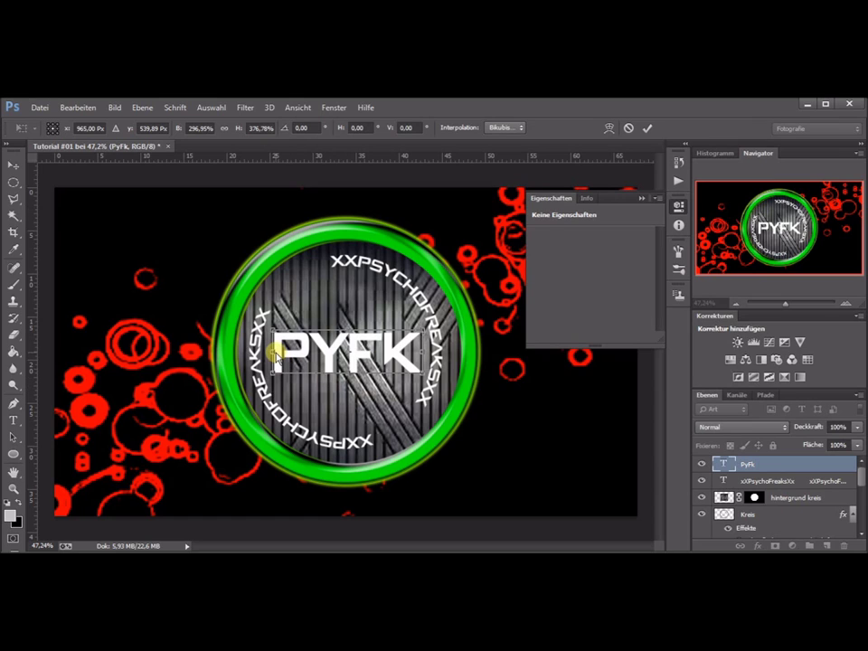
{"action": "left_click_drag", "start_coordinate": [277, 357], "coordinate": [281, 357]}
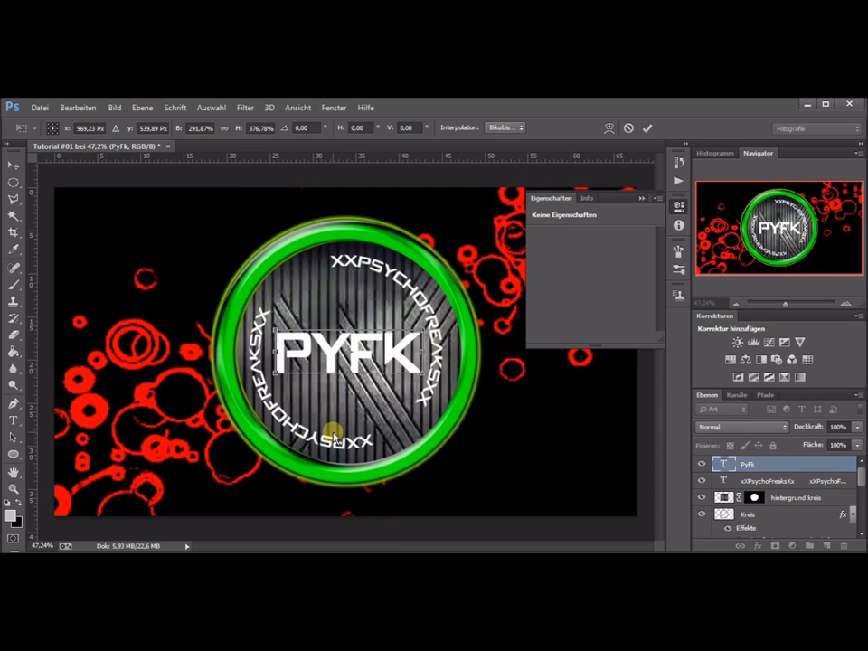
{"action": "left_click", "coordinate": [644, 200]}
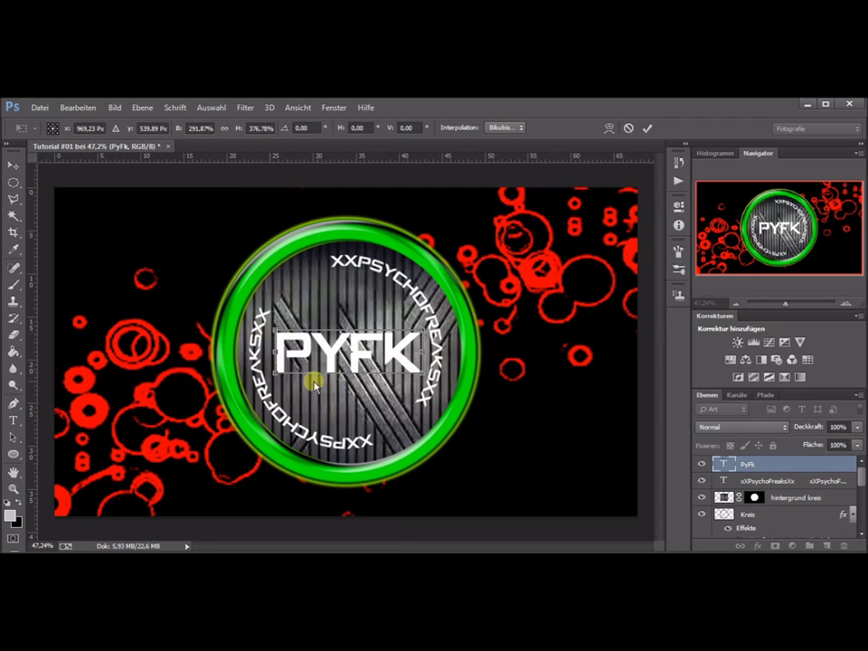
{"action": "left_click", "coordinate": [13, 166]}
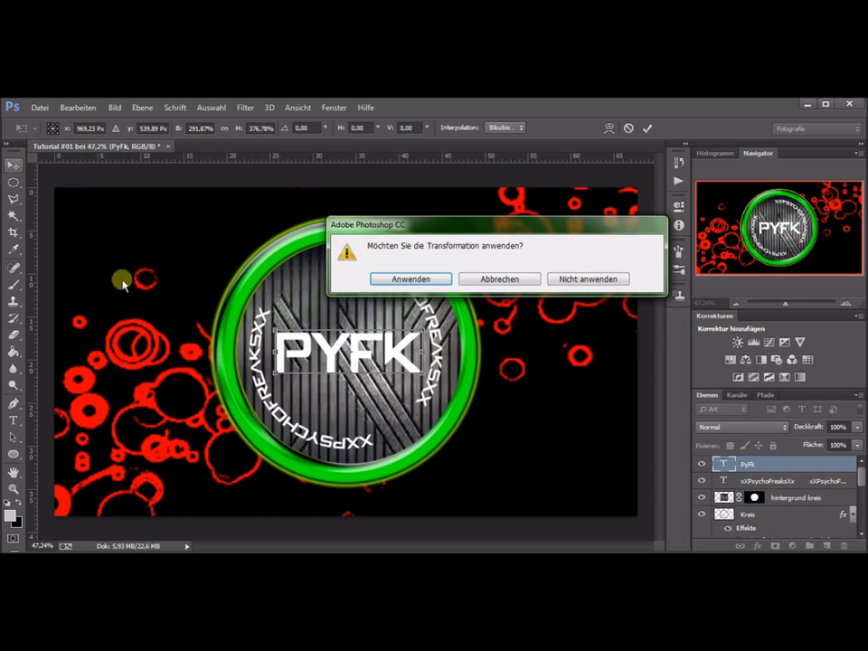
{"action": "left_click", "coordinate": [416, 281]}
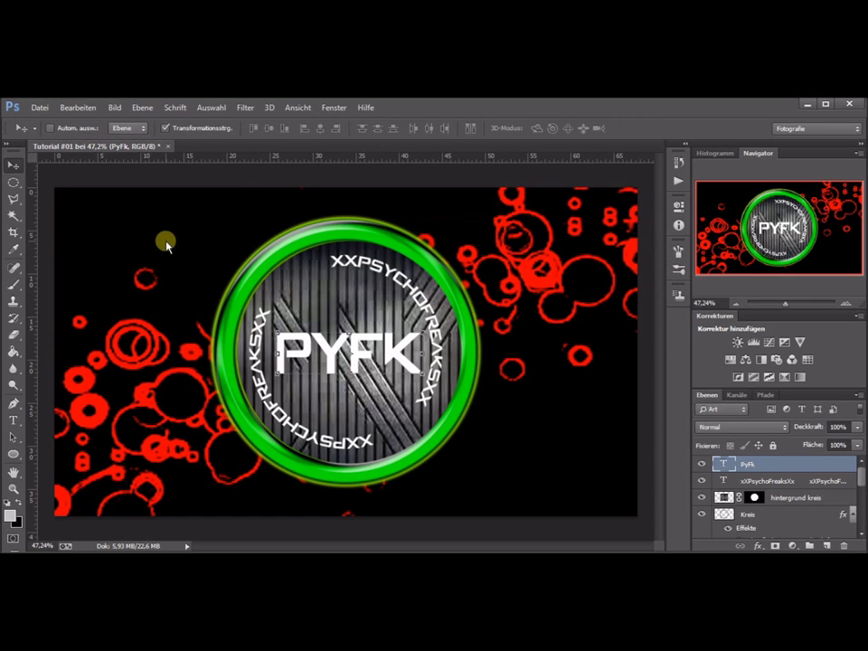
Scroll through the Layers panel and select the background layer
{"action": "scroll", "coordinate": [784, 516], "scroll_direction": "down", "scroll_amount": 5}
{"action": "scroll", "coordinate": [778, 524], "scroll_direction": "down", "scroll_amount": 3}
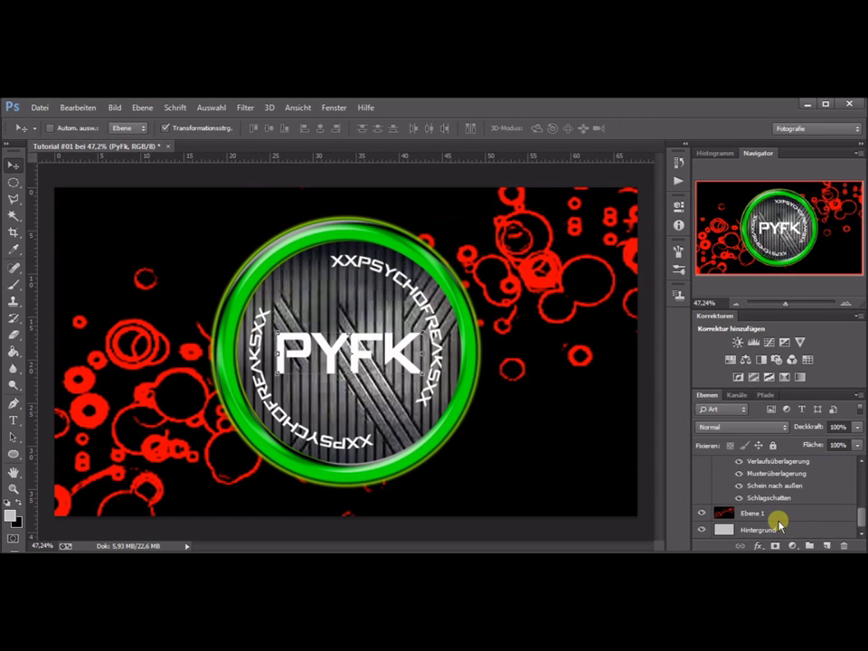
{"action": "left_click", "coordinate": [768, 530]}
{"action": "scroll", "coordinate": [771, 525], "scroll_direction": "up", "scroll_amount": 5}
{"action": "scroll", "coordinate": [771, 488], "scroll_direction": "up", "scroll_amount": 5}
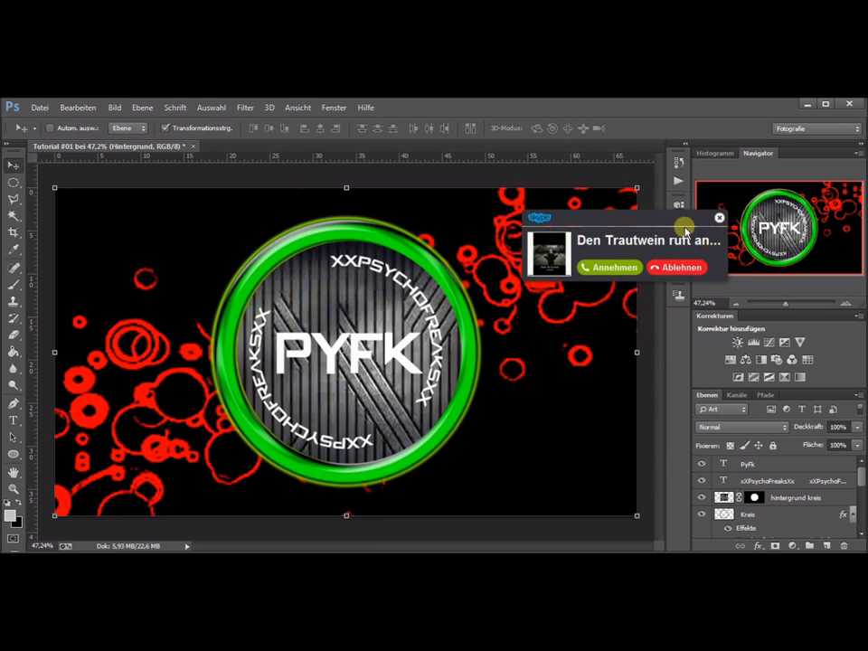
Decline the incoming Skype call, then select the PyFk layer and bring up its layer options
{"action": "left_click", "coordinate": [687, 269]}
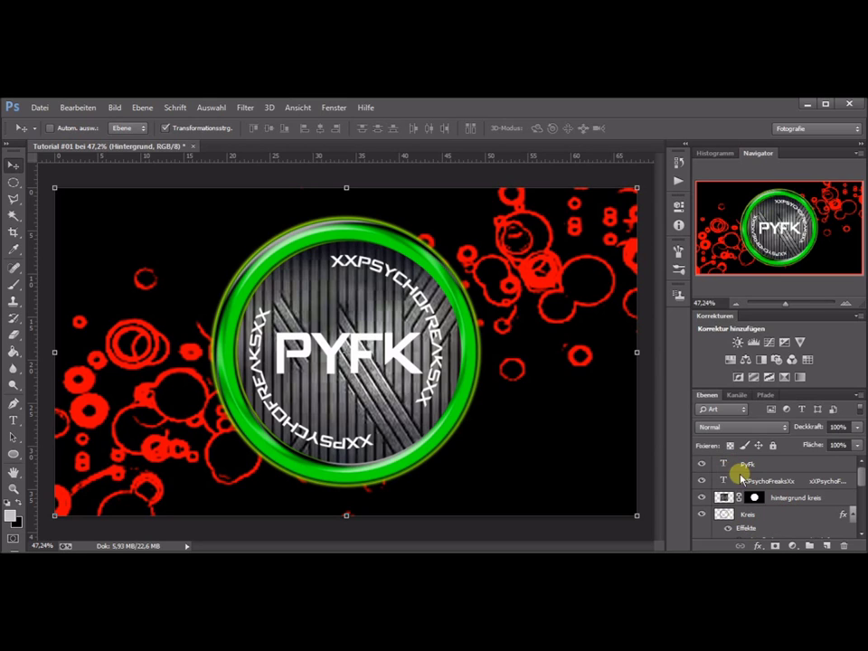
{"action": "left_click", "coordinate": [750, 465]}
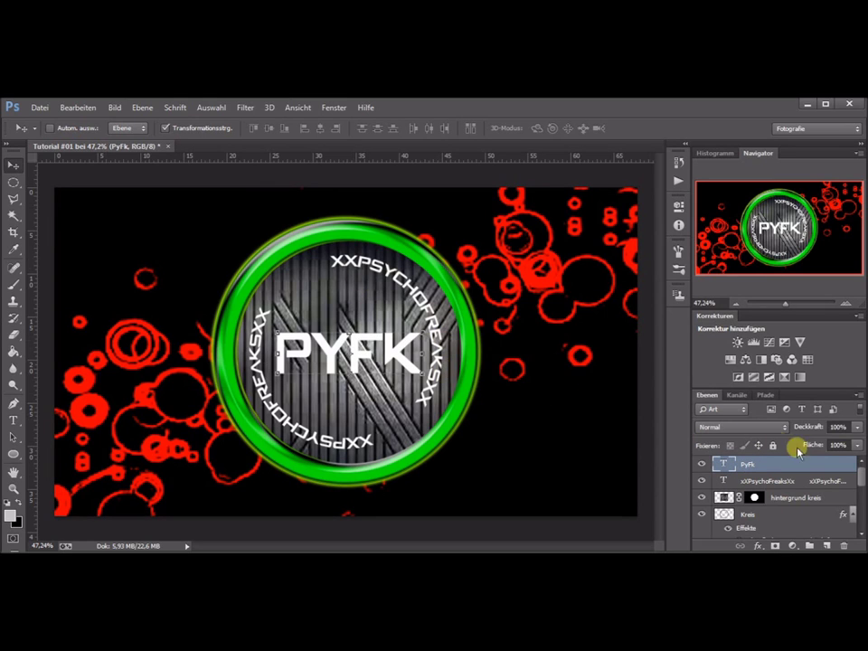
{"action": "right_click", "coordinate": [740, 466]}
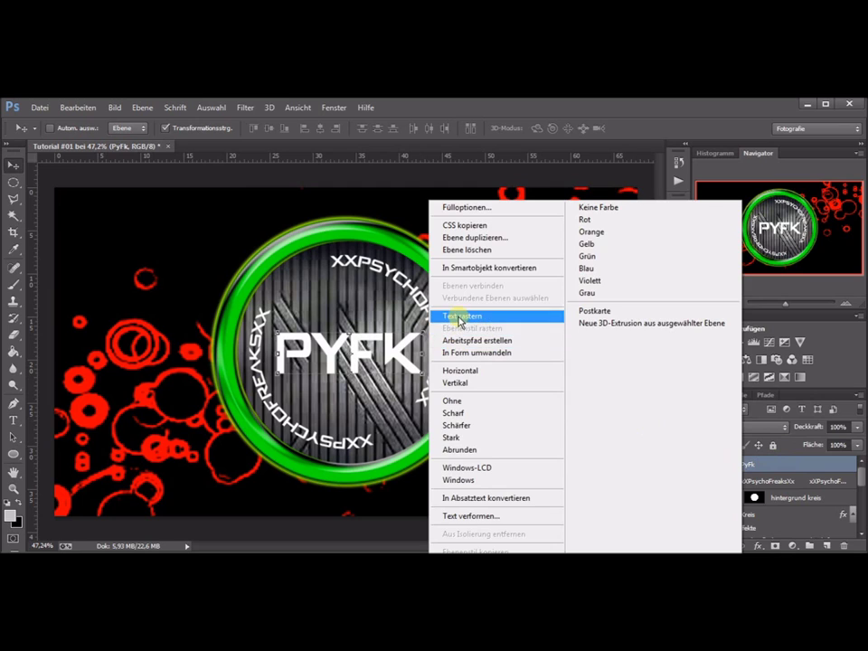
Rasterize the PyFk text layer and reopen its Layer Style dialog
{"action": "left_click", "coordinate": [459, 316]}
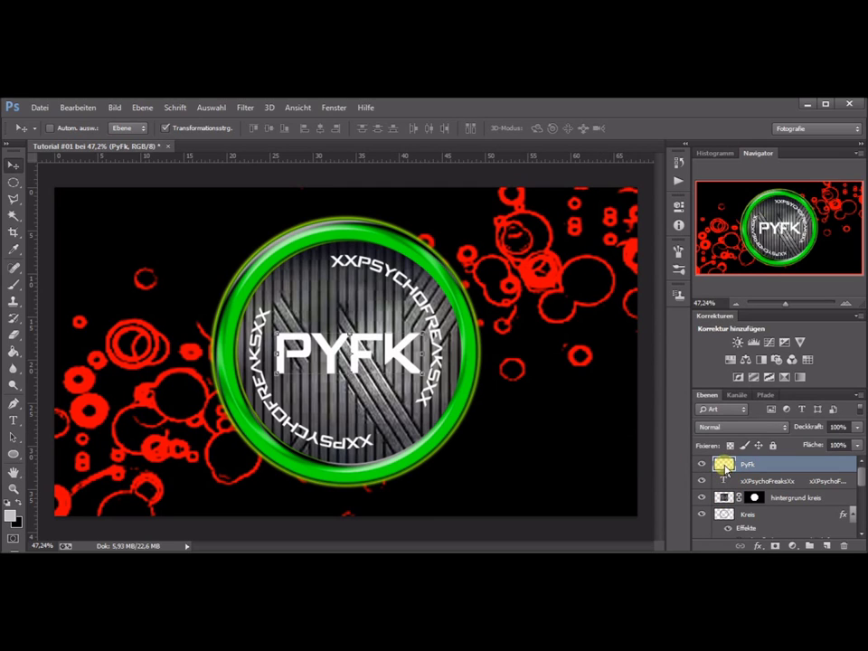
{"action": "double_click", "coordinate": [728, 469]}
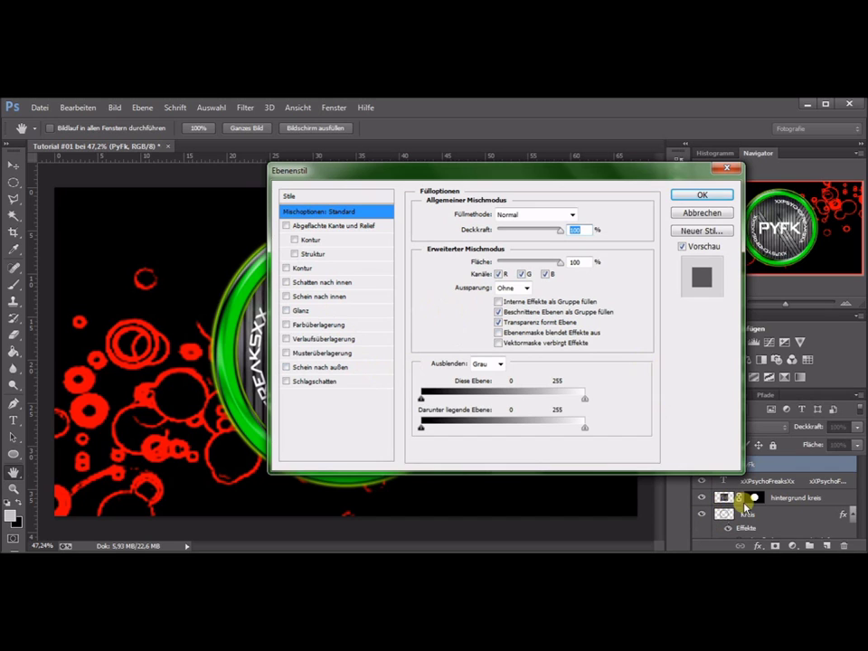
{"action": "left_click", "coordinate": [702, 194]}
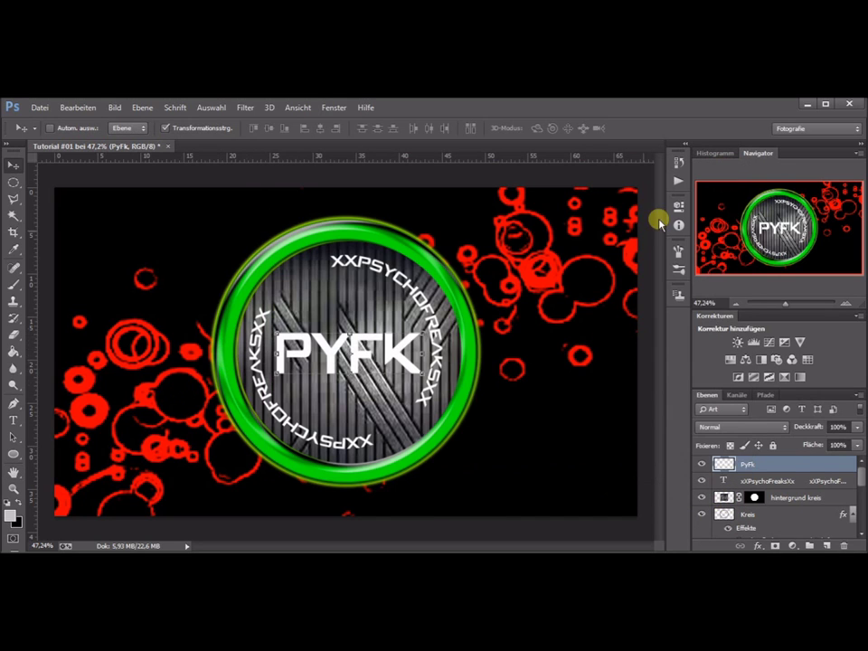
{"action": "double_click", "coordinate": [729, 467]}
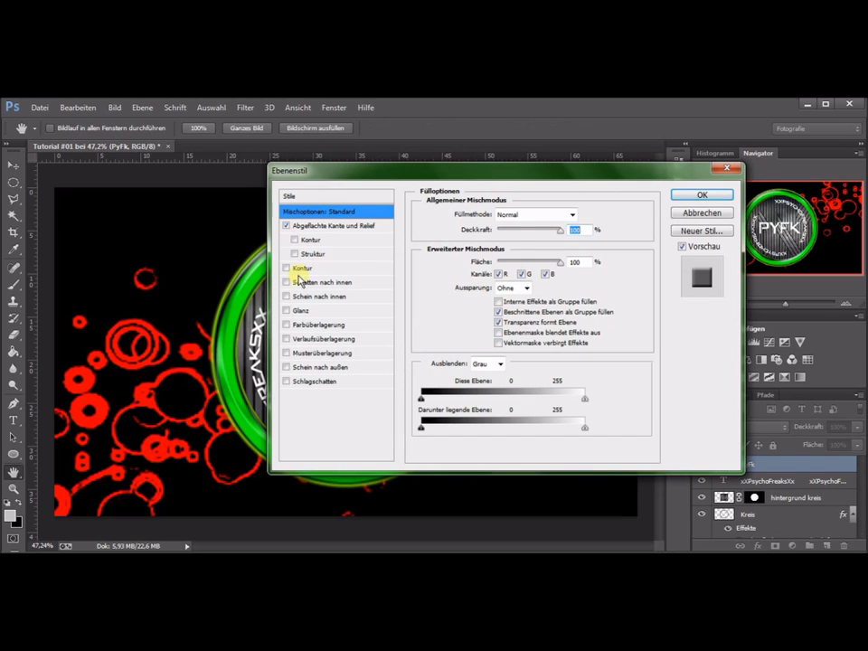
Enable bevel contour, stroke, inner shadow, satin and colour overlay effects on PYFK
{"action": "left_click", "coordinate": [293, 240]}
{"action": "left_click", "coordinate": [286, 268]}
{"action": "left_click", "coordinate": [286, 282]}
{"action": "left_click", "coordinate": [286, 310]}
{"action": "left_click", "coordinate": [286, 325]}
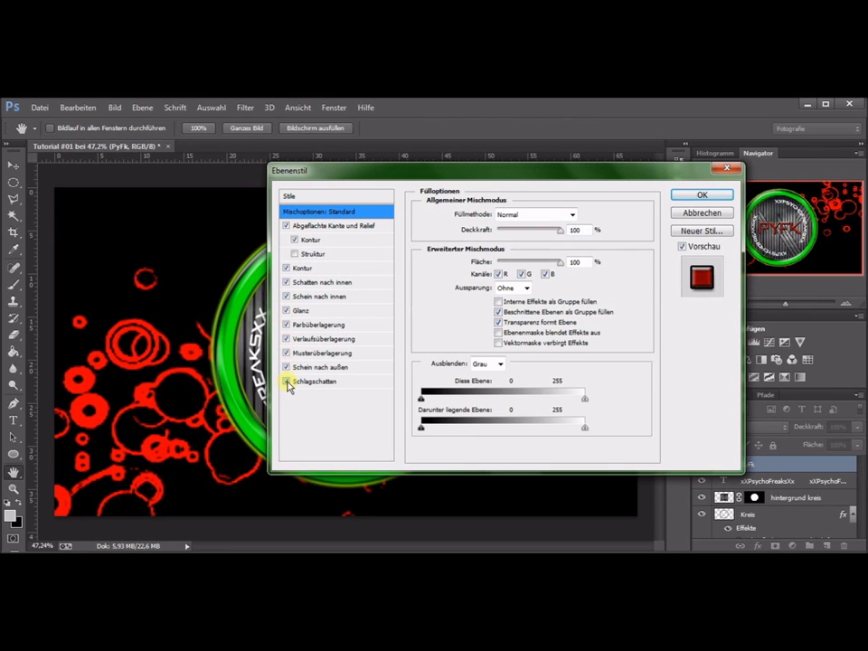
Change the colour overlay to bright green 5aff00 and apply the layer style
{"action": "left_click", "coordinate": [307, 353]}
{"action": "left_click", "coordinate": [312, 339]}
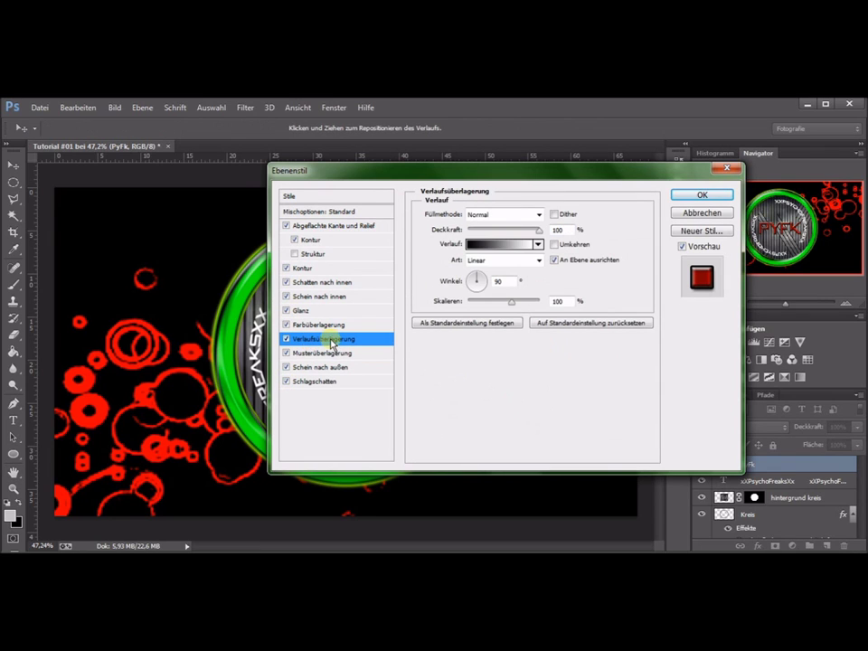
{"action": "left_click", "coordinate": [357, 325]}
{"action": "left_click", "coordinate": [559, 214]}
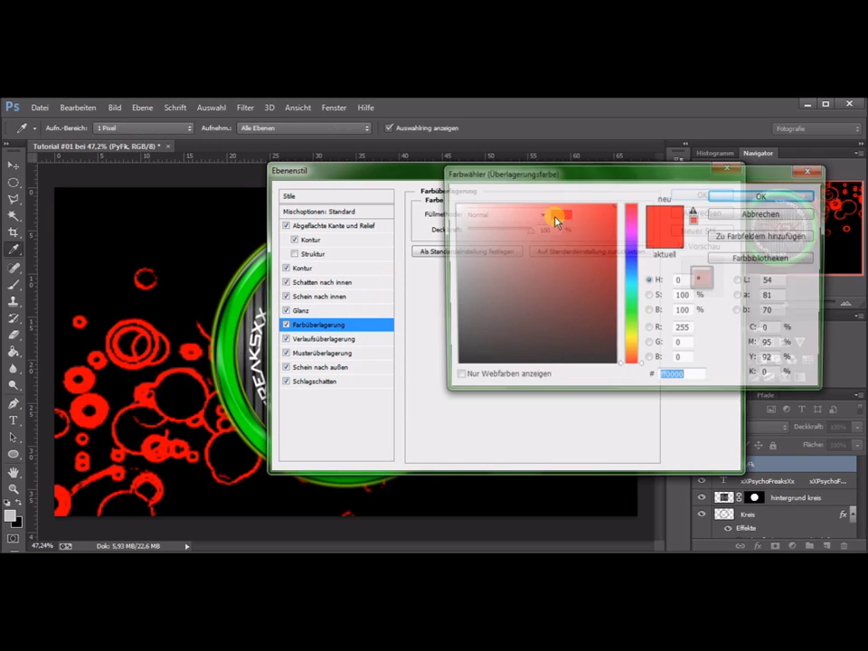
{"action": "left_click", "coordinate": [630, 314]}
{"action": "left_click", "coordinate": [617, 209]}
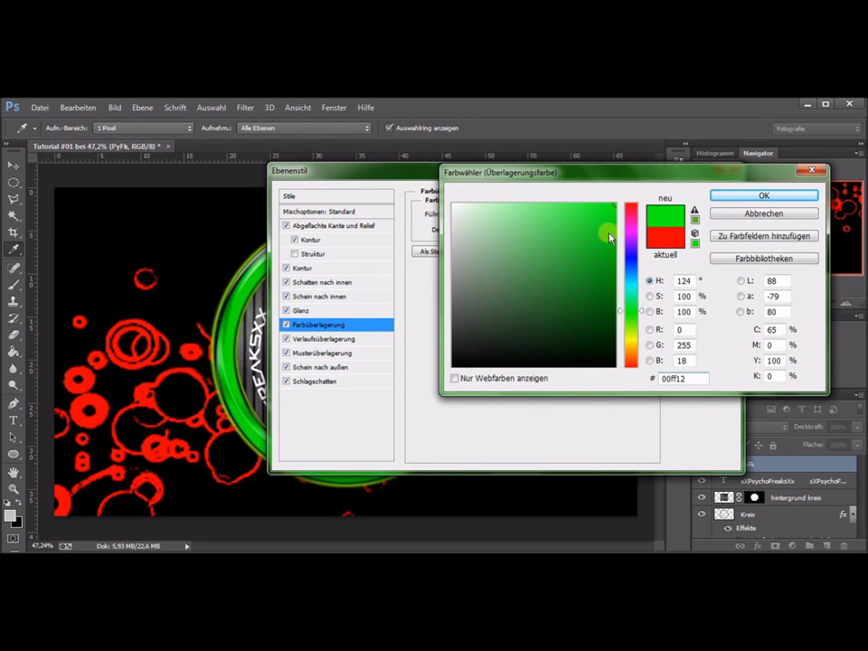
{"action": "left_click", "coordinate": [616, 202]}
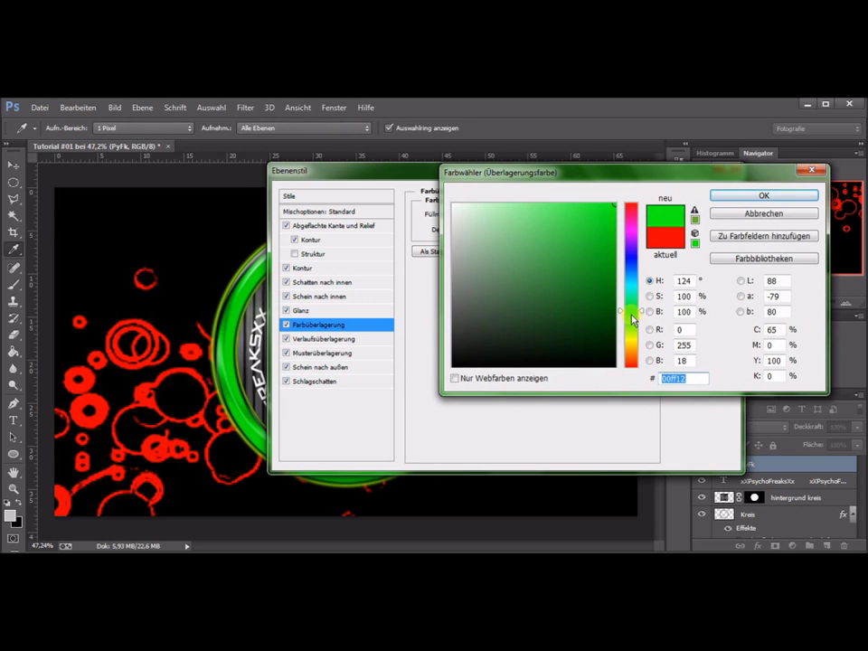
{"action": "left_click_drag", "start_coordinate": [631, 310], "coordinate": [634, 327]}
{"action": "left_click", "coordinate": [759, 196]}
{"action": "left_click", "coordinate": [703, 196]}
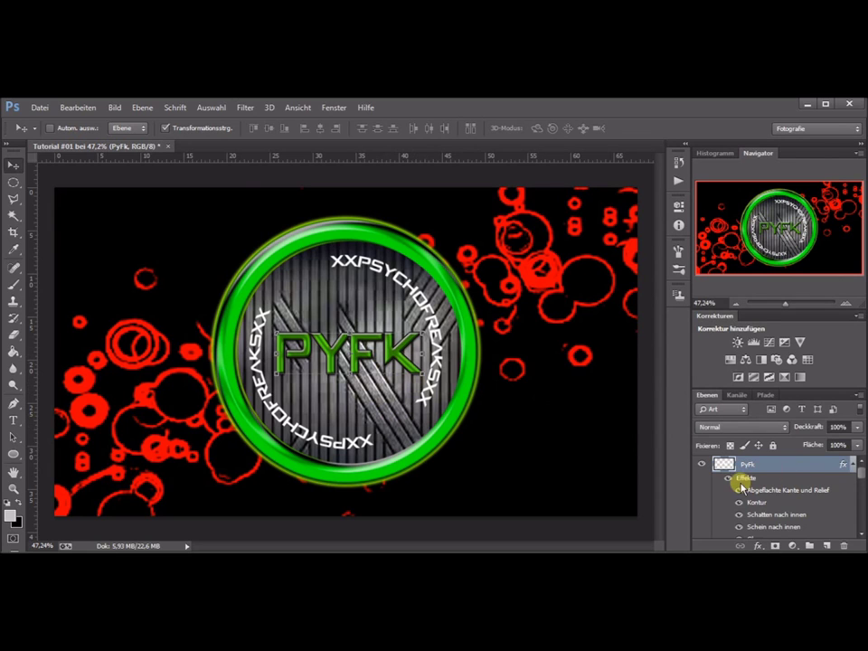
Rasterize the xXPsychoFreaksXx text layer via its Layers panel context menu
{"action": "scroll", "coordinate": [728, 479], "scroll_direction": "down", "scroll_amount": 3}
{"action": "scroll", "coordinate": [732, 481], "scroll_direction": "down", "scroll_amount": 3}
{"action": "scroll", "coordinate": [732, 479], "scroll_direction": "up", "scroll_amount": 2}
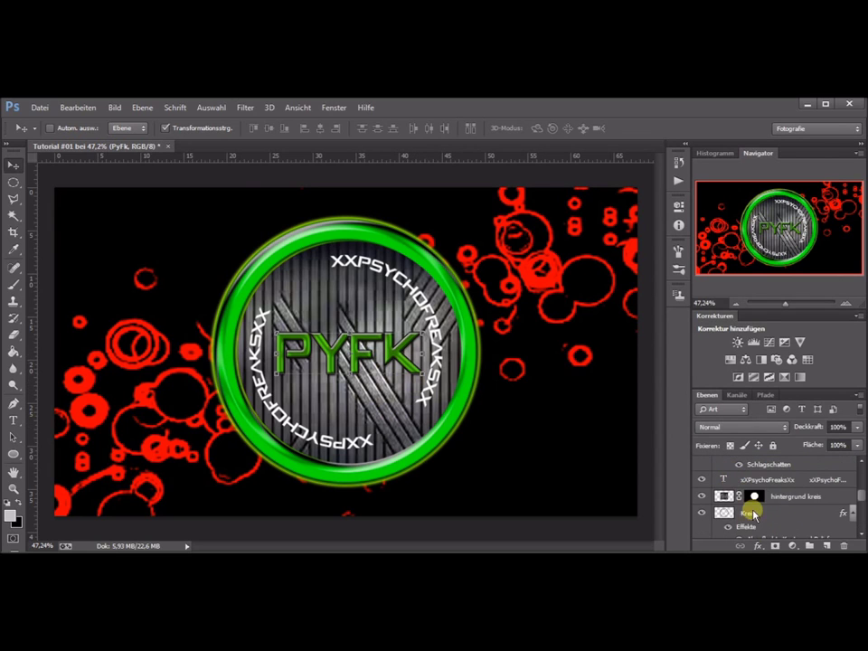
{"action": "left_click", "coordinate": [757, 483]}
{"action": "right_click", "coordinate": [757, 484]}
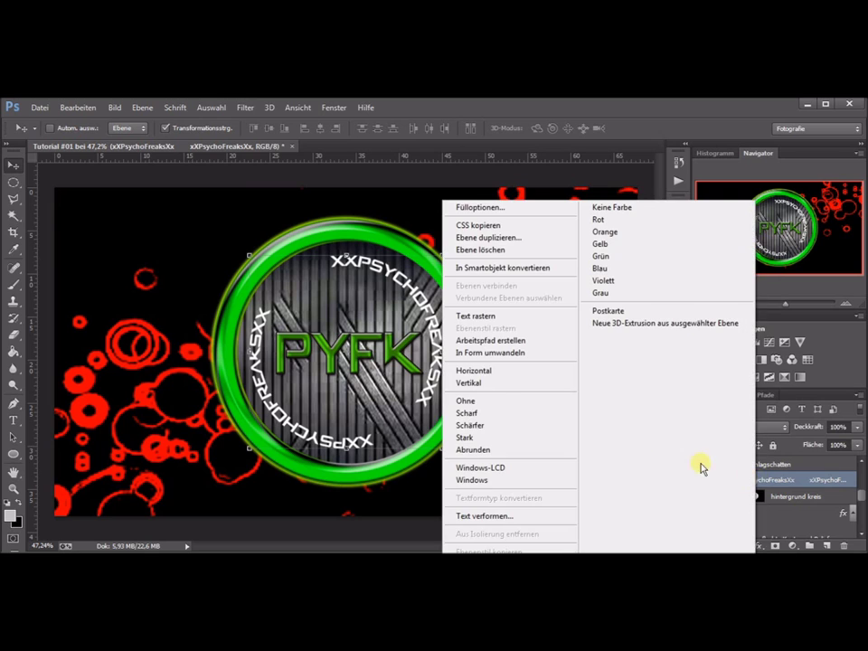
{"action": "left_click", "coordinate": [484, 318]}
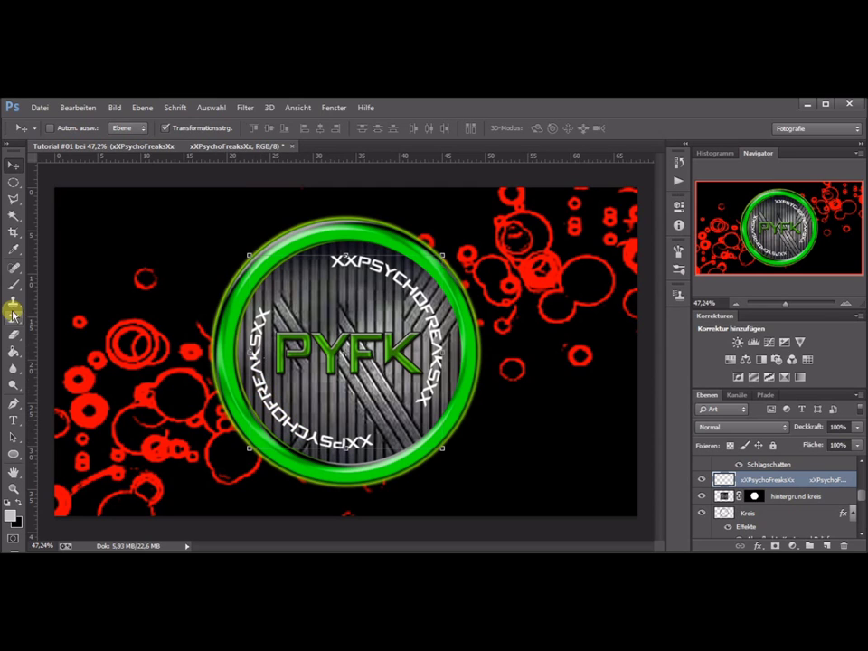
Choose the Paint Bucket and set an orange foreground colour, starting from ff0000
{"action": "left_click", "coordinate": [14, 352]}
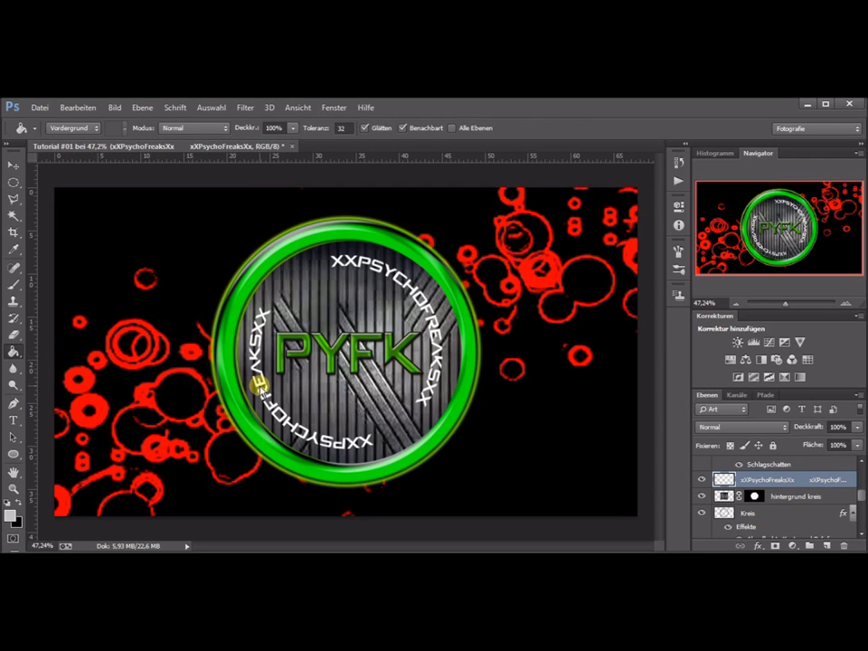
{"action": "left_click", "coordinate": [10, 513]}
{"action": "mouse_move", "coordinate": [529, 307]}
{"action": "left_mouse_down"}
{"action": "mouse_move", "coordinate": [611, 269]}
{"action": "mouse_move", "coordinate": [646, 191]}
{"action": "left_mouse_up"}
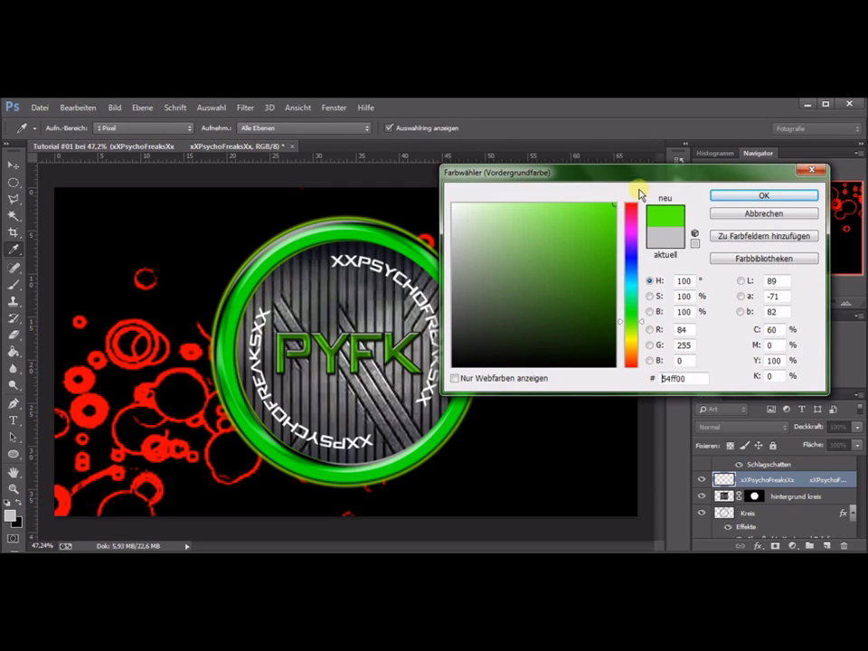
{"action": "double_click", "coordinate": [684, 378]}
{"action": "type", "text": "ff0000"}
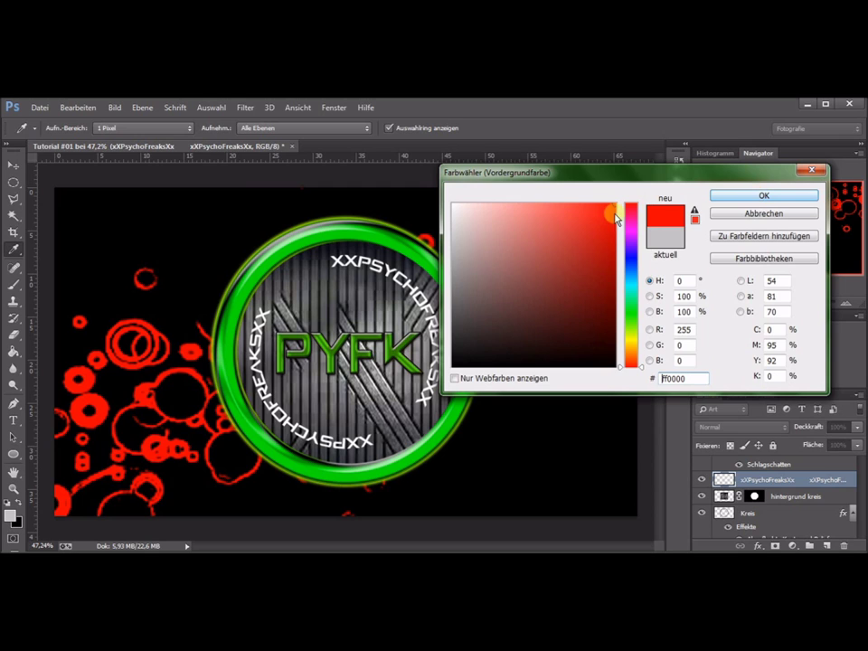
{"action": "left_click", "coordinate": [632, 358]}
{"action": "left_click_drag", "start_coordinate": [634, 360], "coordinate": [634, 363]}
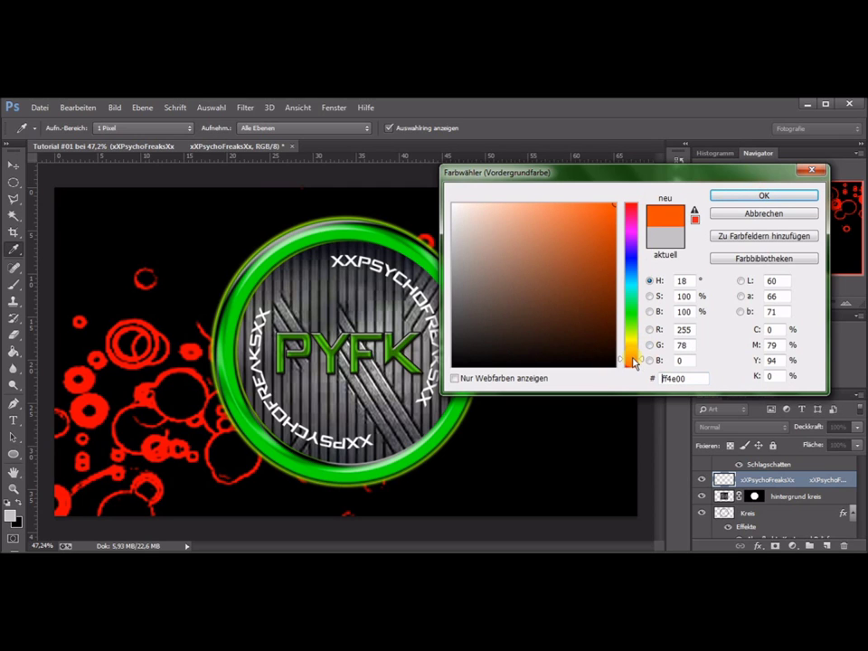
{"action": "left_click", "coordinate": [736, 197]}
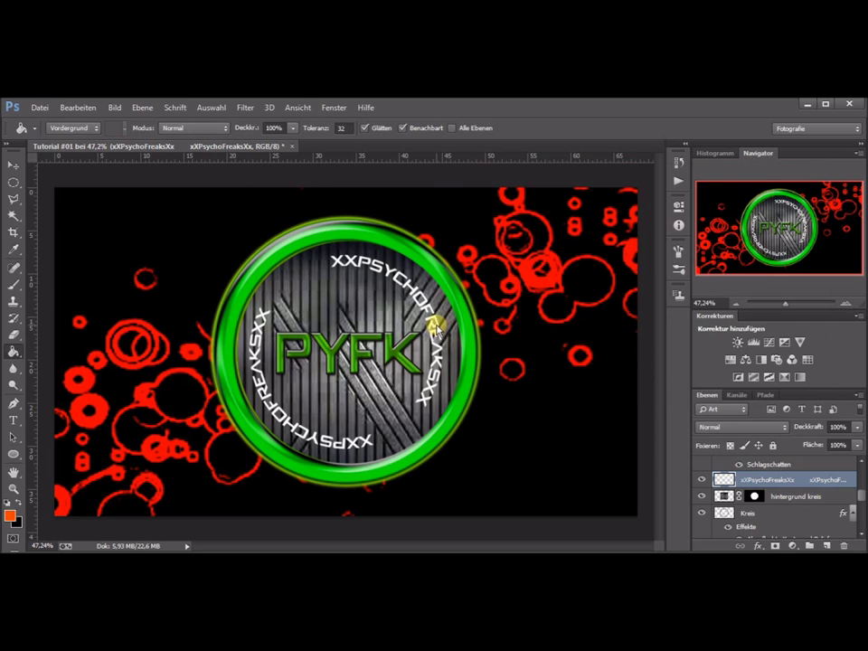
Fill the top-arc letters of the curved text orange, including H, S and the Xs
{"action": "left_click", "coordinate": [433, 318]}
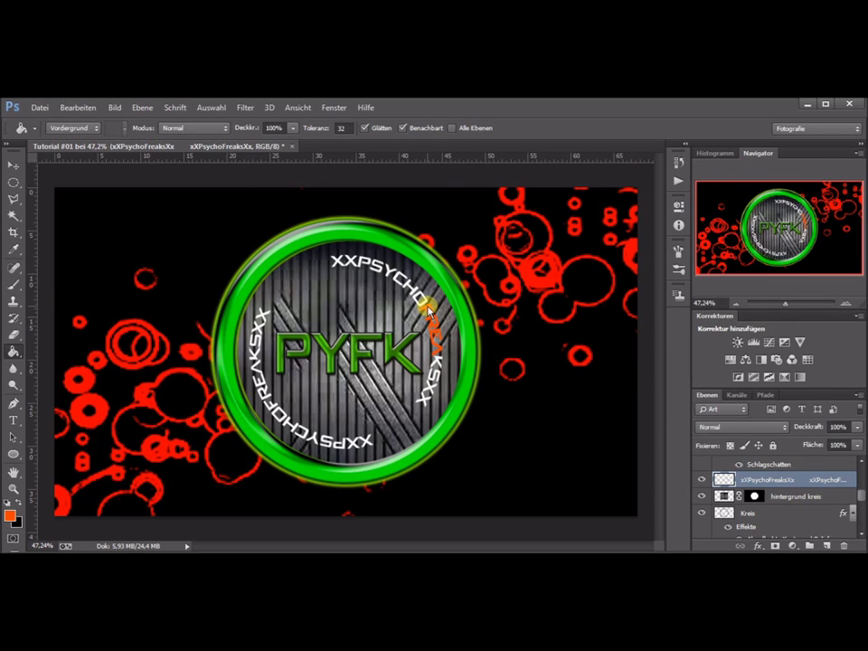
{"action": "left_click", "coordinate": [402, 285]}
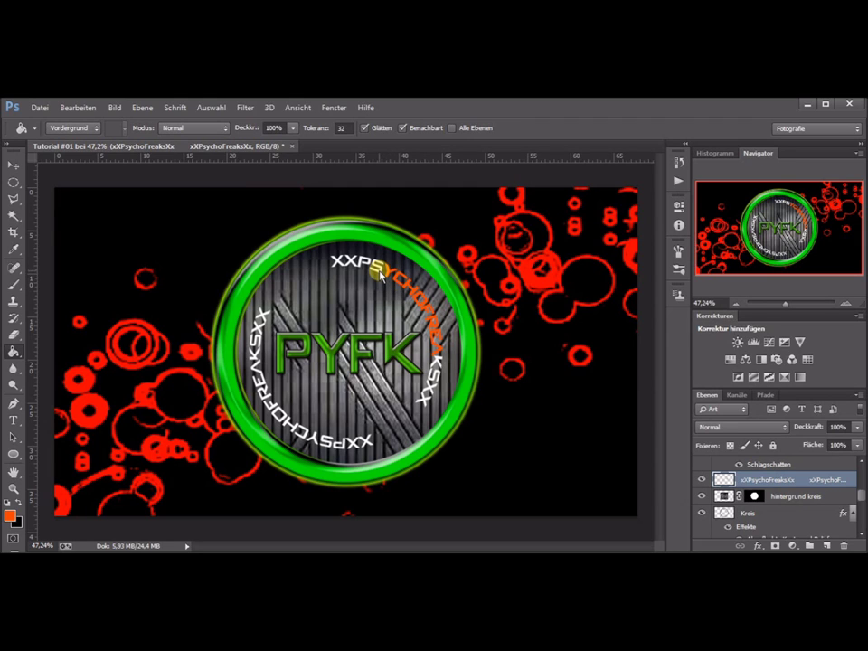
{"action": "left_click", "coordinate": [374, 267]}
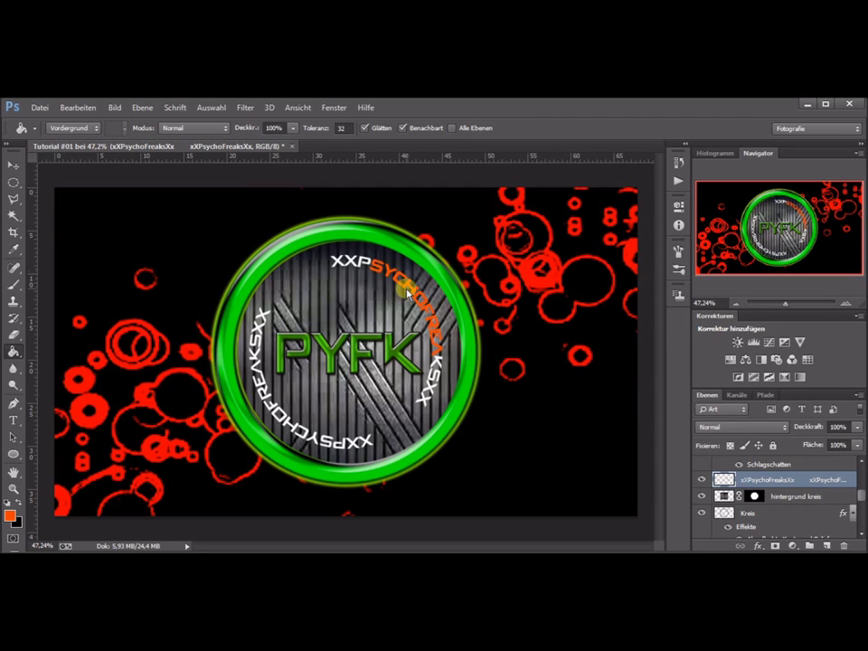
{"action": "left_click", "coordinate": [357, 267]}
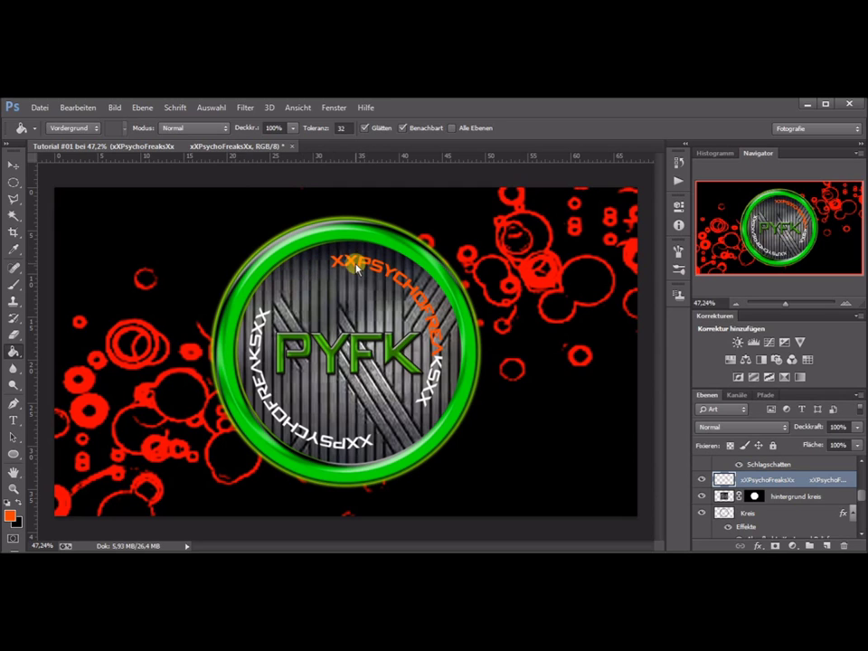
{"action": "left_click", "coordinate": [433, 372]}
{"action": "left_click", "coordinate": [431, 387]}
{"action": "left_click", "coordinate": [429, 393]}
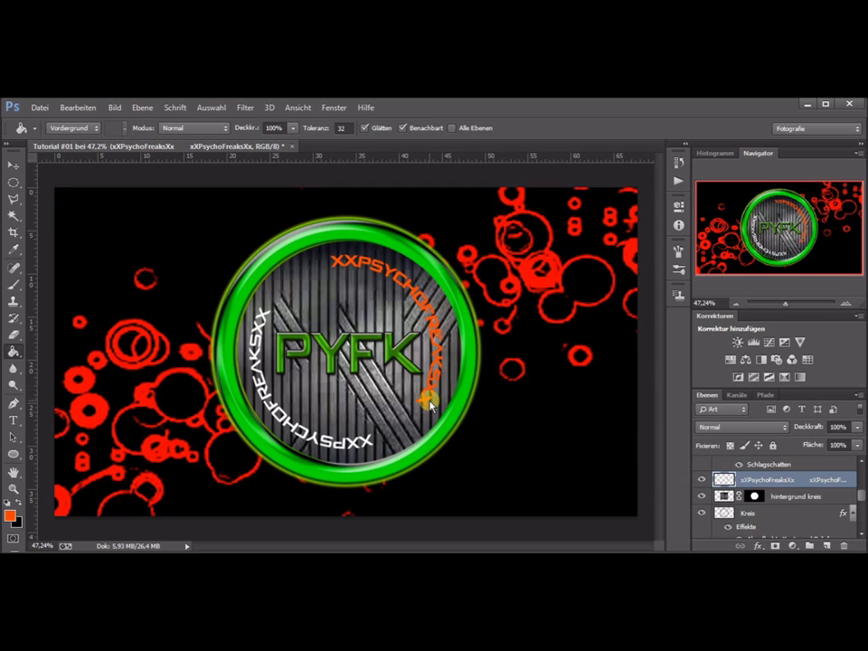
Fill the XXPS and Y letters of the bottom text orange
{"action": "left_click", "coordinate": [362, 443]}
{"action": "left_click", "coordinate": [352, 445]}
{"action": "left_click", "coordinate": [339, 447]}
{"action": "left_click", "coordinate": [327, 442]}
{"action": "left_click", "coordinate": [307, 438]}
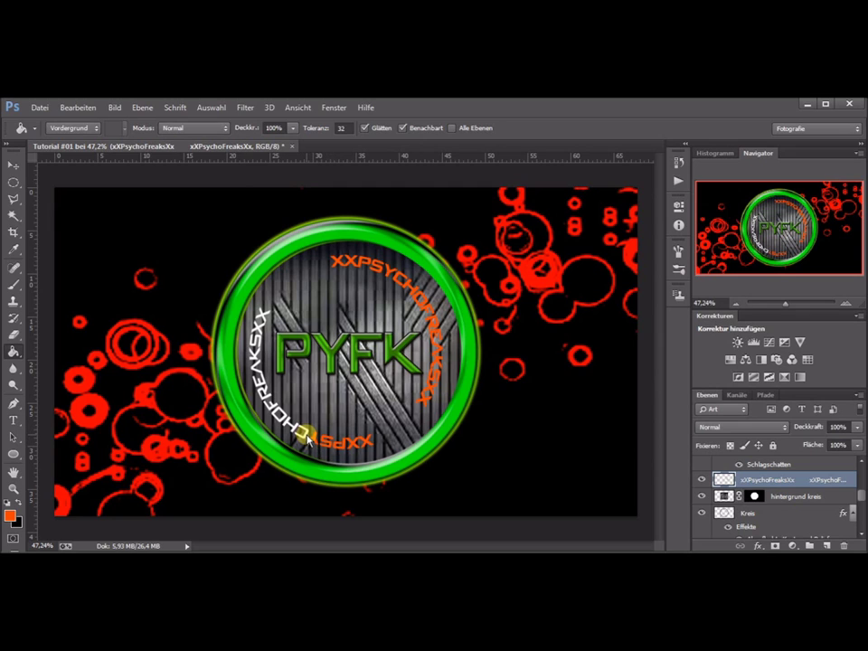
{"action": "left_click", "coordinate": [297, 431]}
{"action": "left_click", "coordinate": [297, 432]}
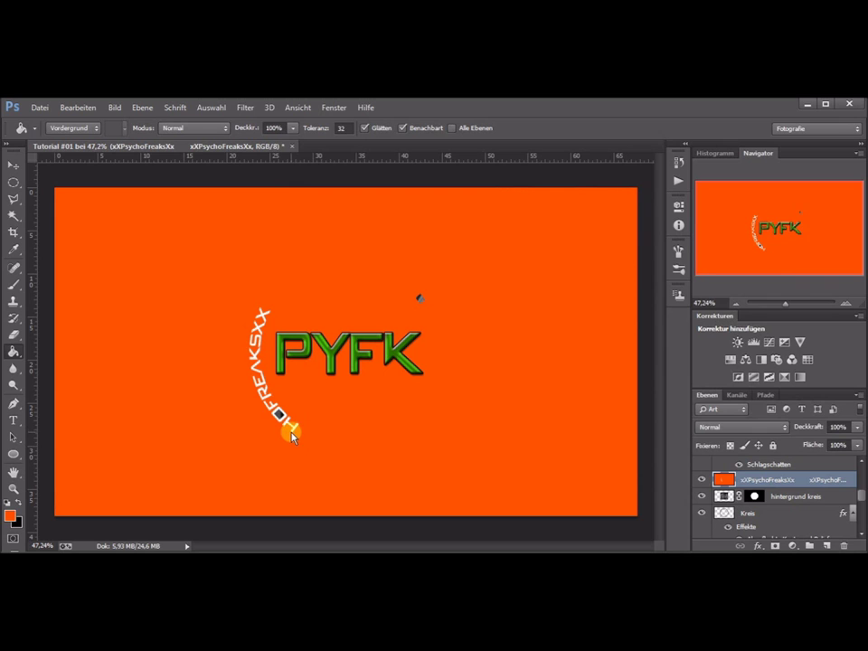
Fill the left-arc letters orange, undoing each accidental whole-layer fill
{"action": "key", "text": "ctrl+z"}
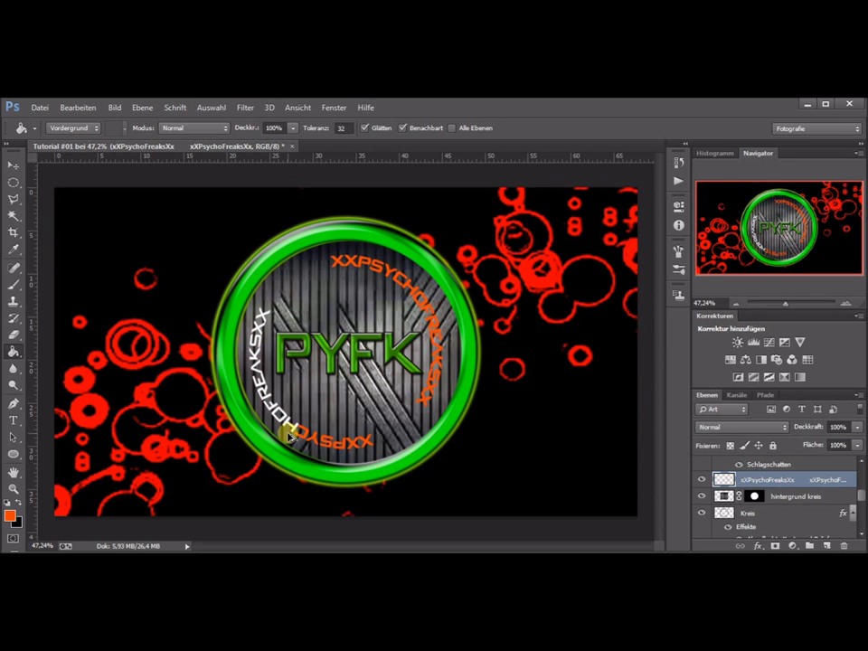
{"action": "left_click", "coordinate": [262, 315]}
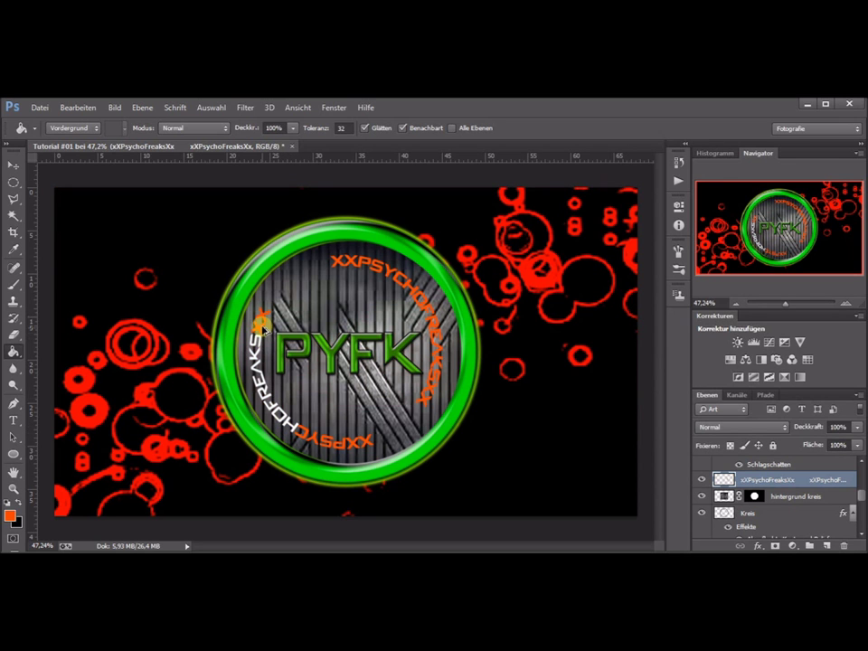
{"action": "left_click", "coordinate": [419, 298]}
{"action": "left_click", "coordinate": [216, 358]}
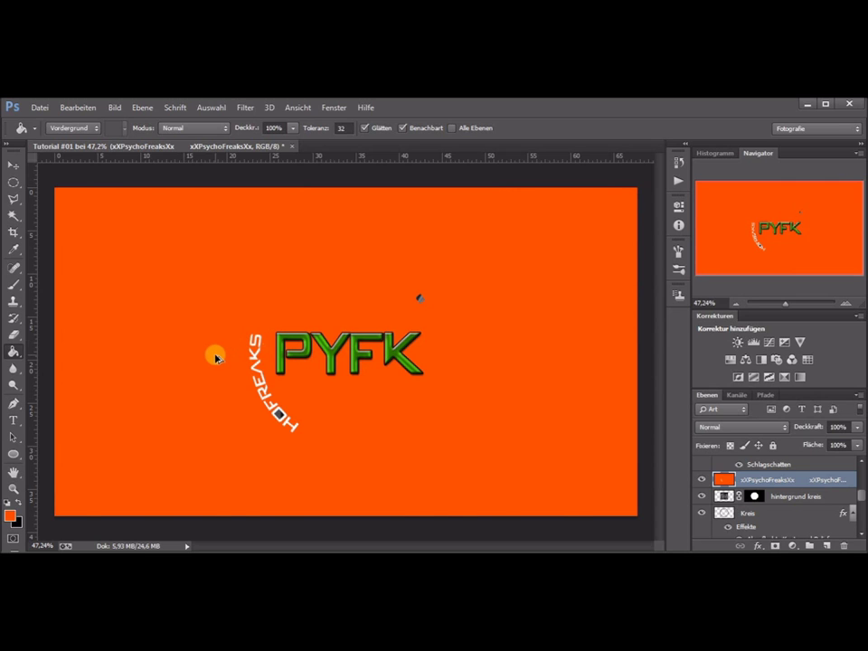
{"action": "key", "text": "ctrl+z"}
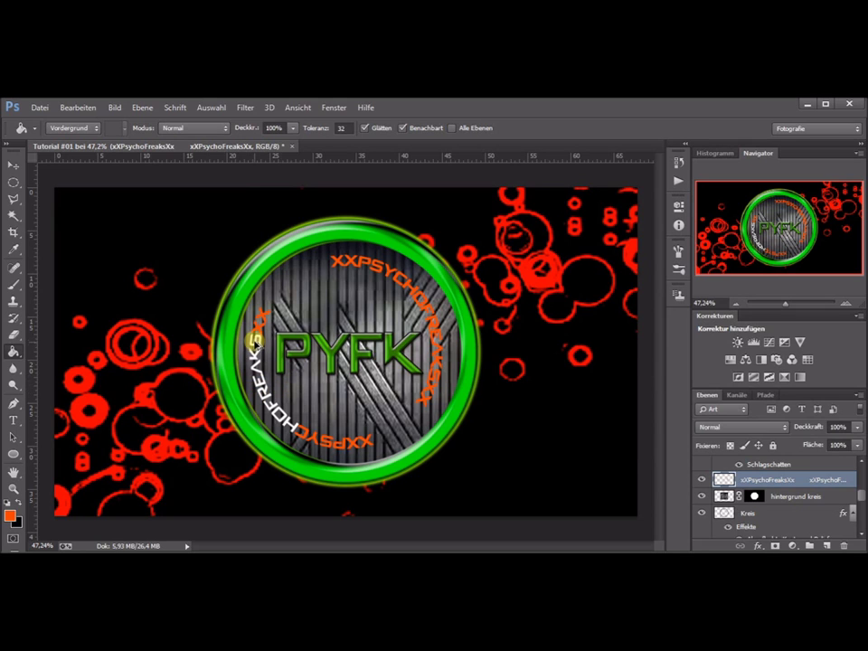
{"action": "left_click", "coordinate": [256, 343]}
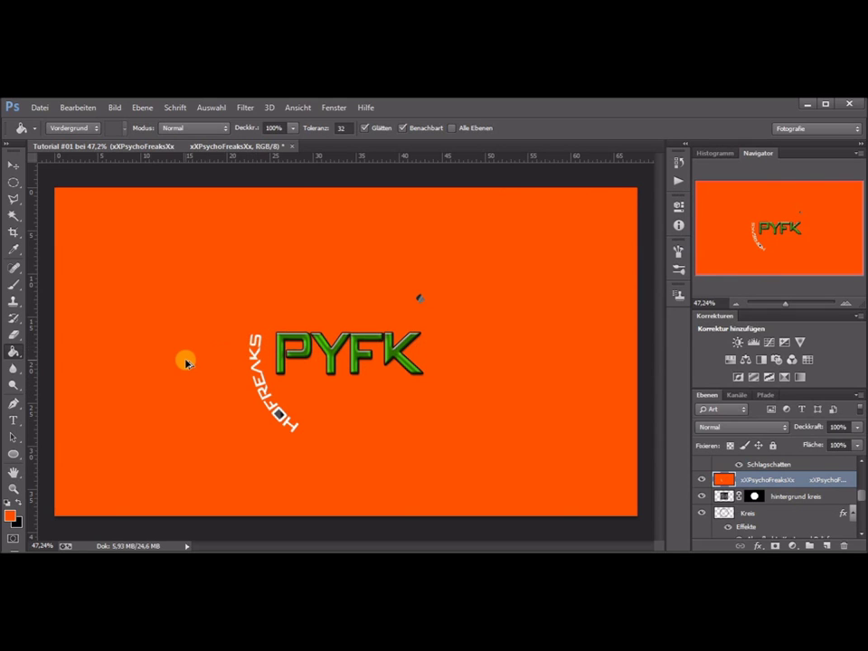
{"action": "key", "text": "ctrl+z"}
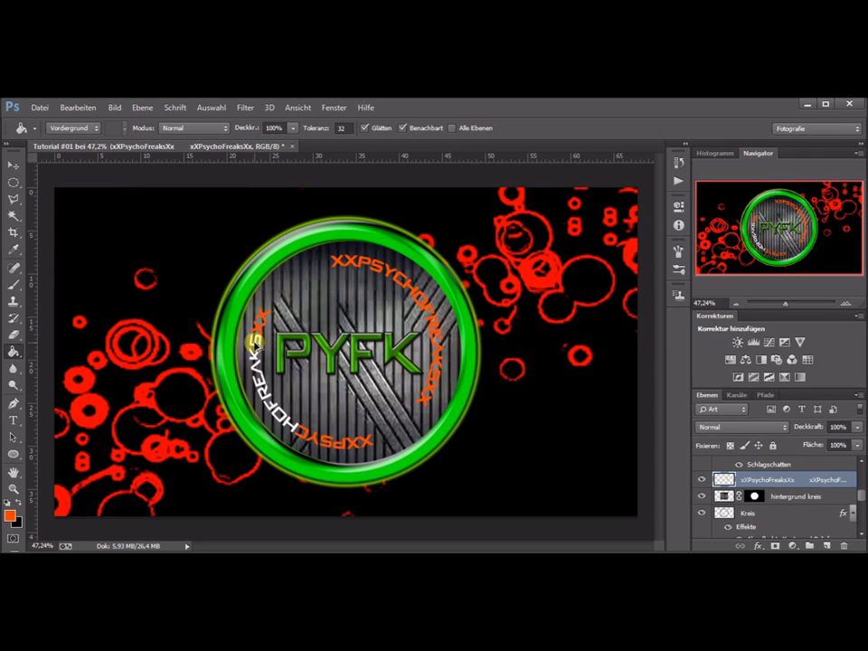
Fill the remaining lower-left letters, including H and C, orange, then restore black foreground
{"action": "left_click", "coordinate": [257, 364]}
{"action": "left_click", "coordinate": [253, 369]}
{"action": "left_click", "coordinate": [255, 385]}
{"action": "left_click", "coordinate": [263, 401]}
{"action": "left_click", "coordinate": [271, 409]}
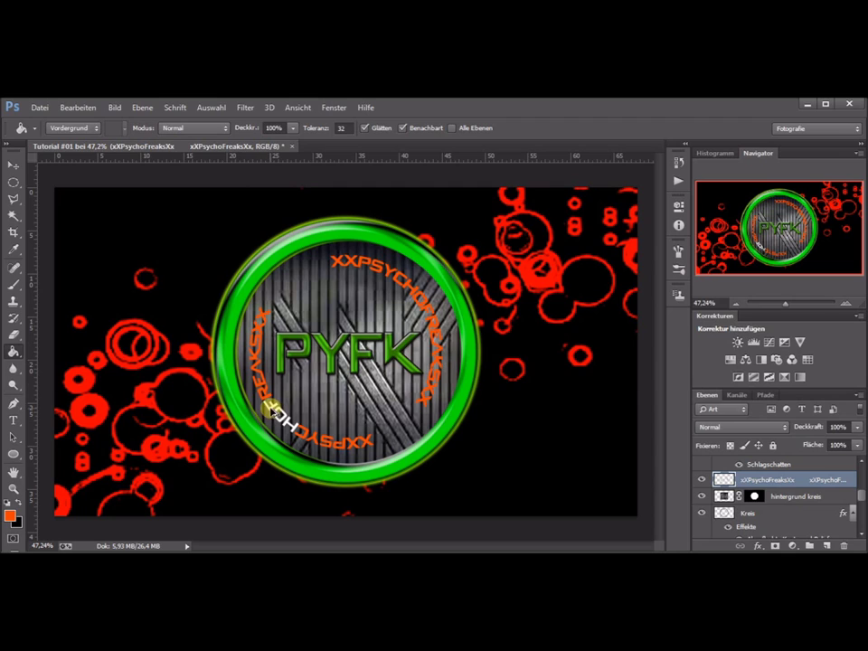
{"action": "left_click", "coordinate": [277, 415]}
{"action": "left_click", "coordinate": [289, 425]}
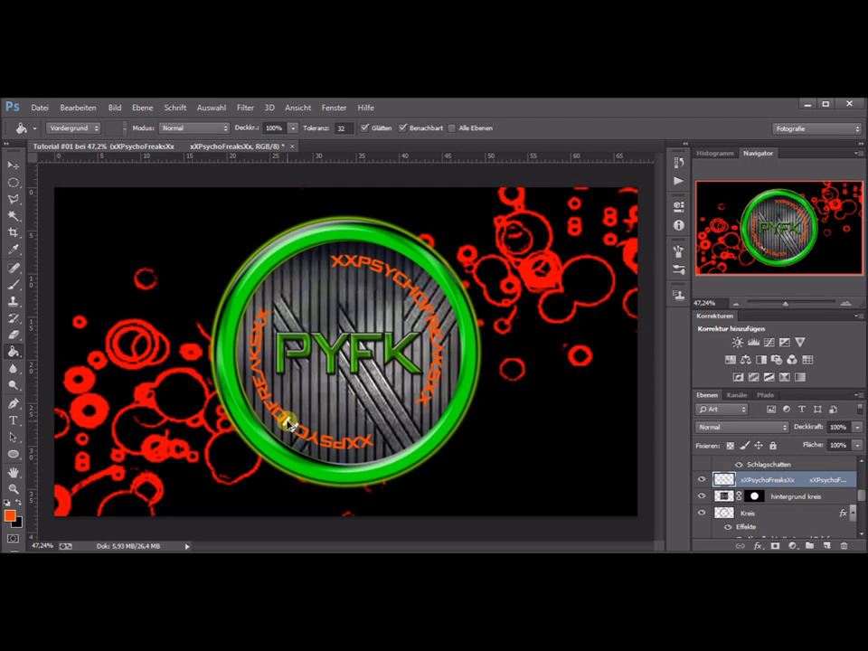
{"action": "left_click", "coordinate": [18, 503]}
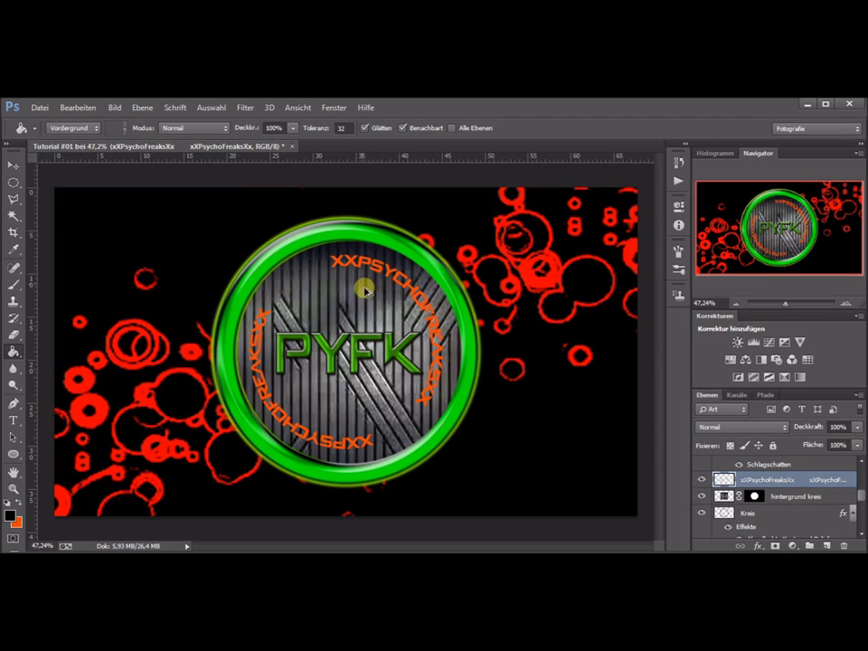
{"action": "left_click", "coordinate": [340, 261]}
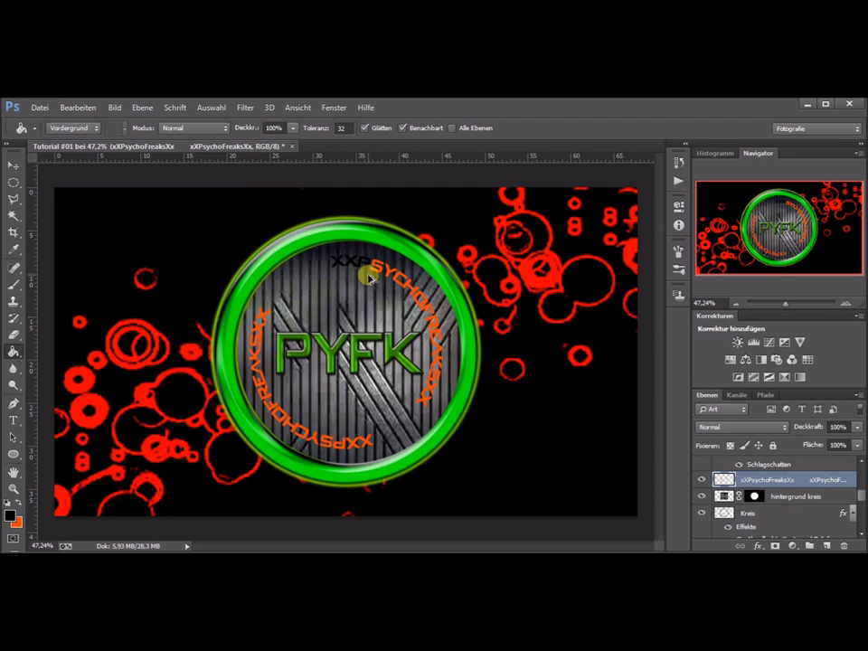
{"action": "left_click", "coordinate": [18, 501]}
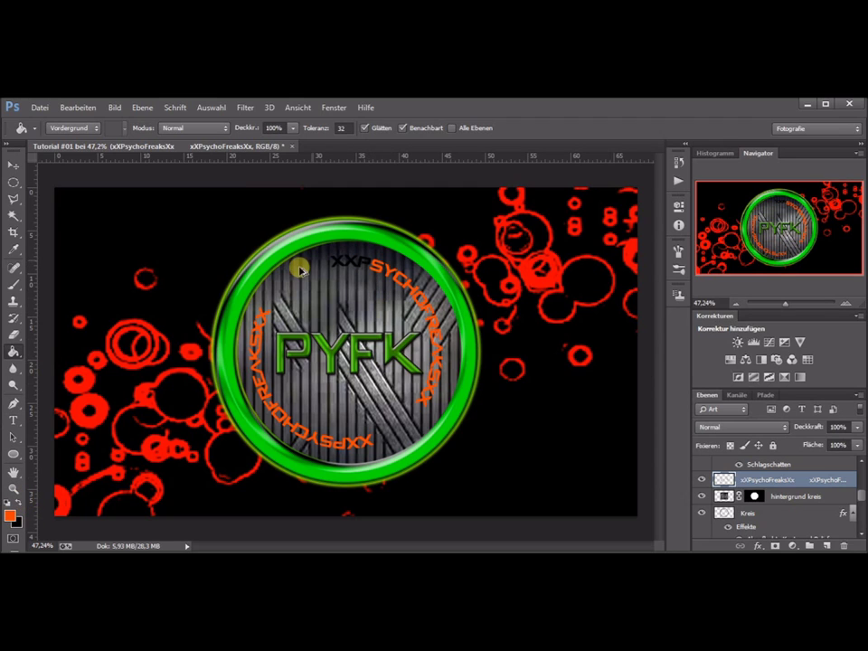
{"action": "left_click", "coordinate": [338, 263]}
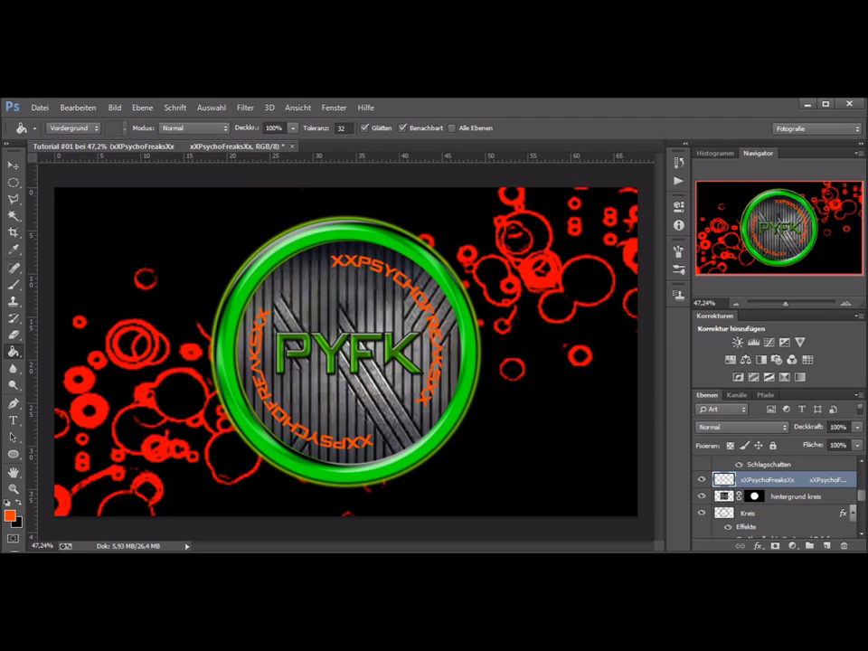
{"action": "left_click", "coordinate": [22, 503]}
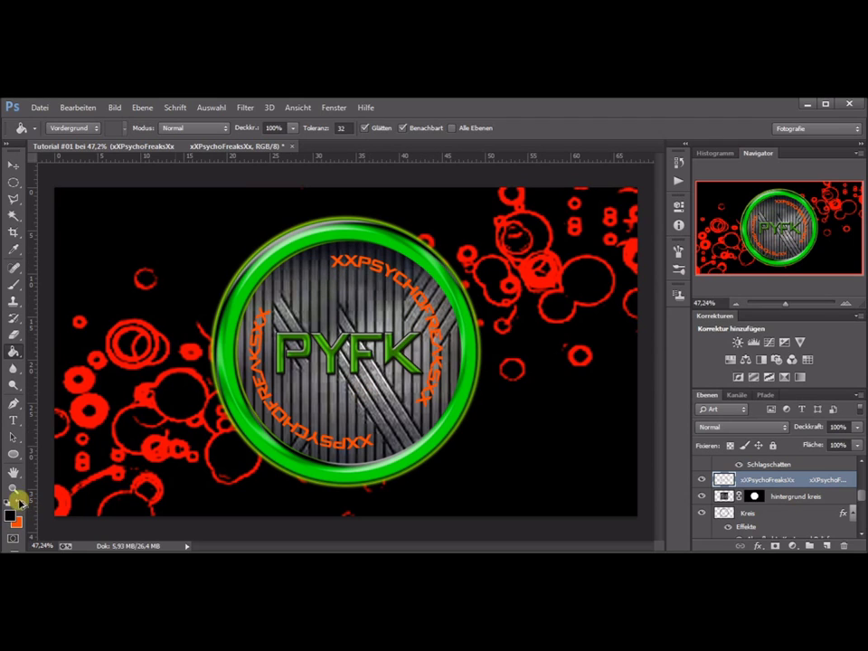
{"action": "left_click", "coordinate": [419, 299]}
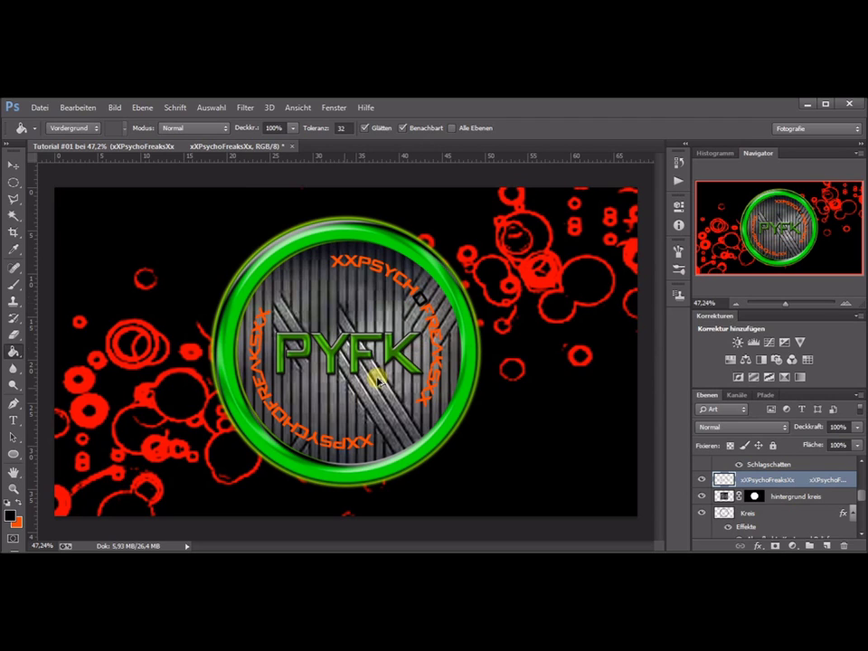
{"action": "left_click", "coordinate": [22, 499]}
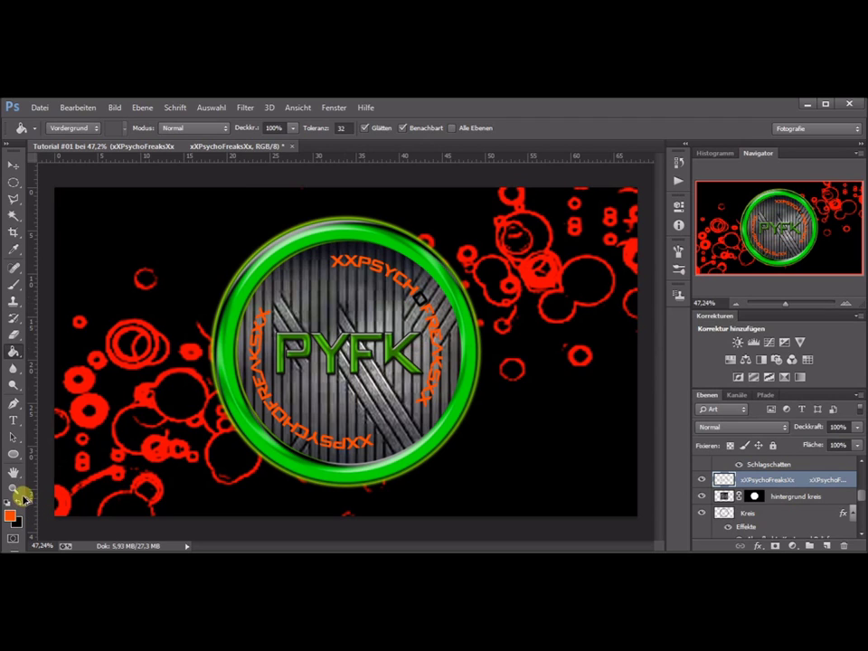
{"action": "left_click", "coordinate": [417, 299]}
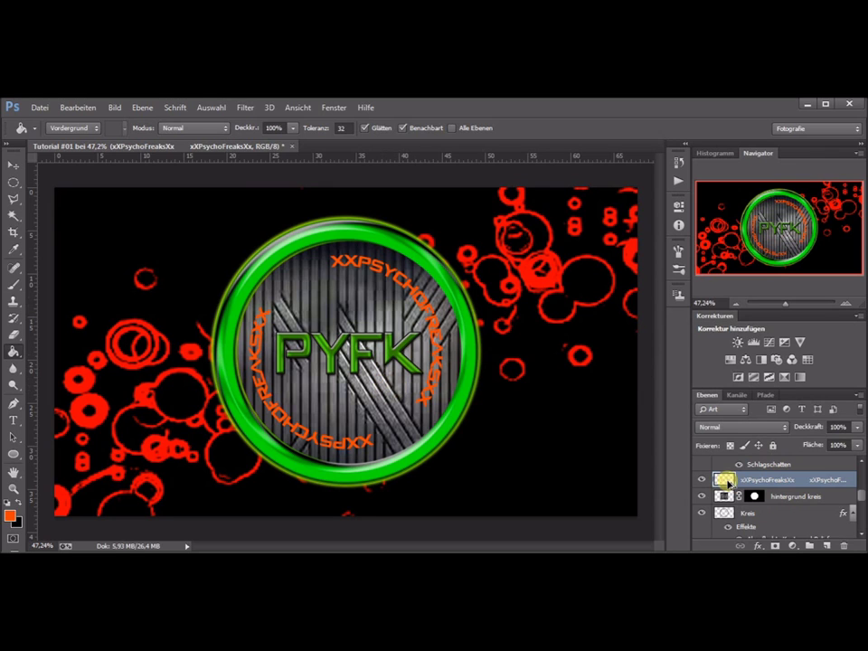
{"action": "double_click", "coordinate": [724, 477]}
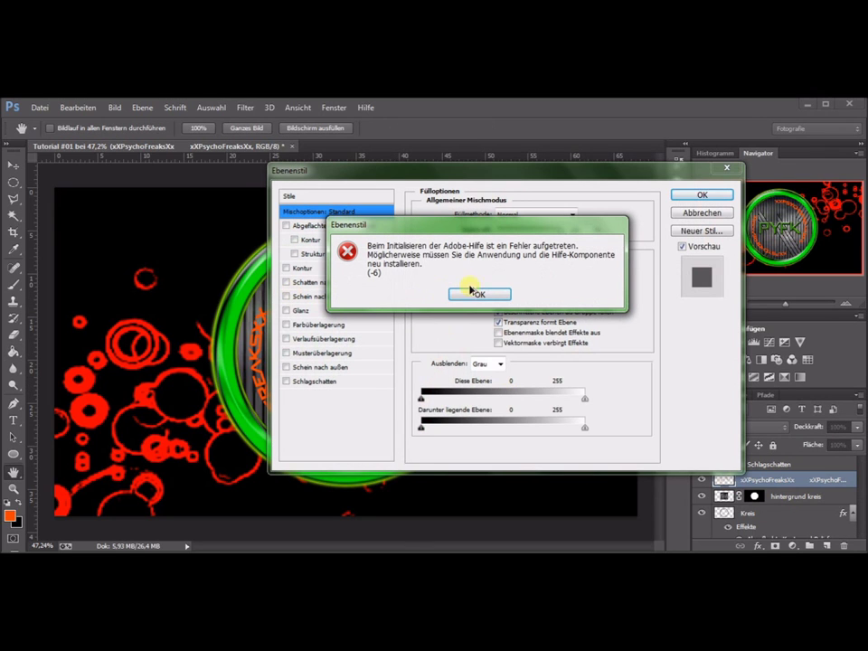
Dismiss the help error and enable contour, inner shadow, inner glow and satin effects
{"action": "left_click", "coordinate": [495, 297]}
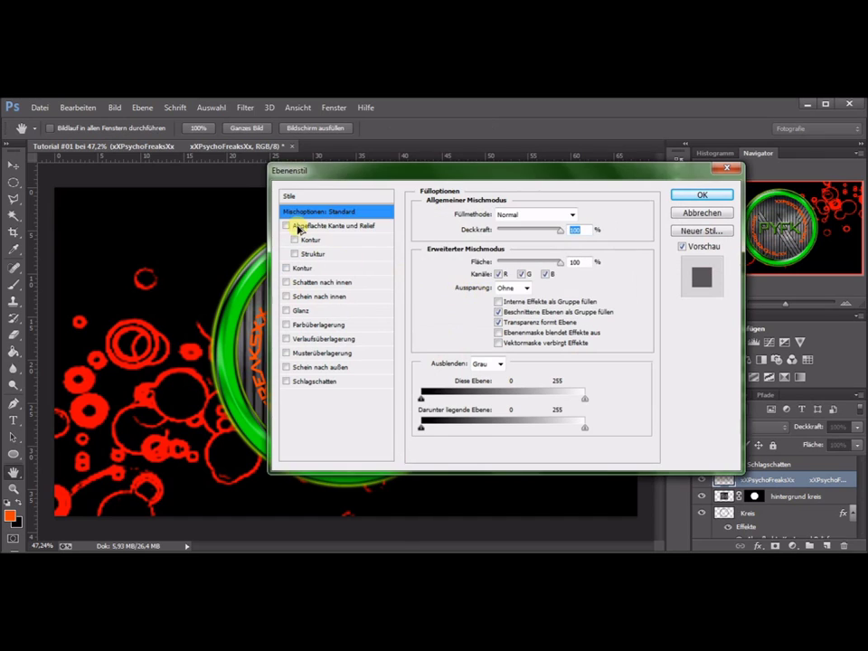
{"action": "left_click", "coordinate": [286, 268]}
{"action": "left_click", "coordinate": [286, 282]}
{"action": "left_click", "coordinate": [287, 296]}
{"action": "left_click", "coordinate": [286, 310]}
Enable gradient, pattern and colour overlays, outer glow and drop shadow, then dismiss the F1 help error
{"action": "left_click", "coordinate": [287, 338]}
{"action": "left_click", "coordinate": [286, 352]}
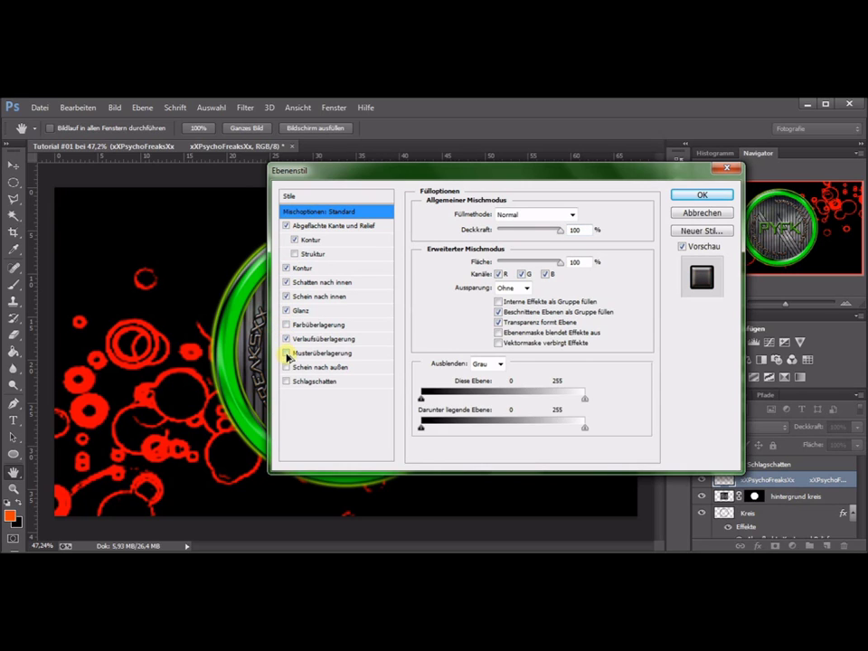
{"action": "left_click", "coordinate": [286, 367]}
{"action": "left_click", "coordinate": [286, 380]}
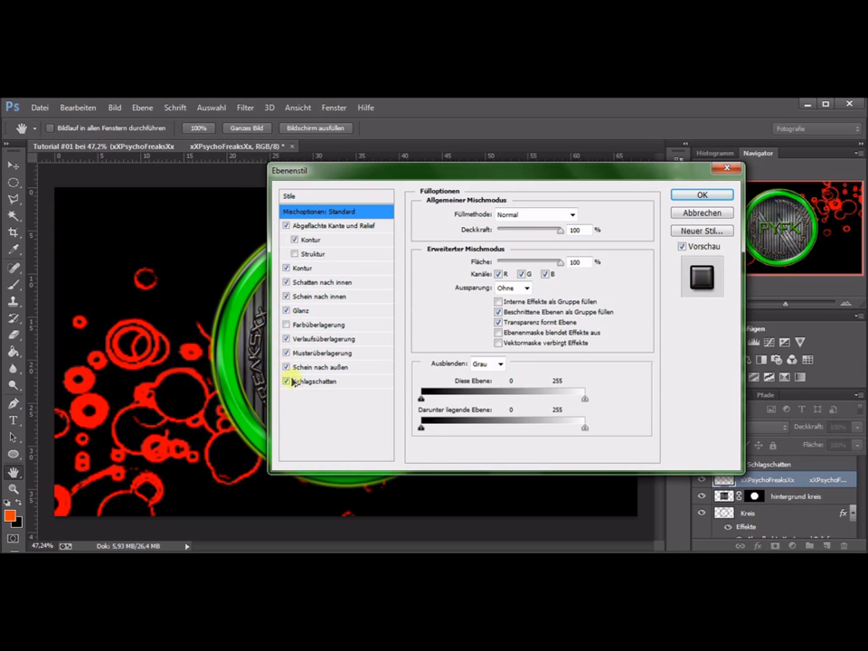
{"action": "left_click", "coordinate": [287, 325]}
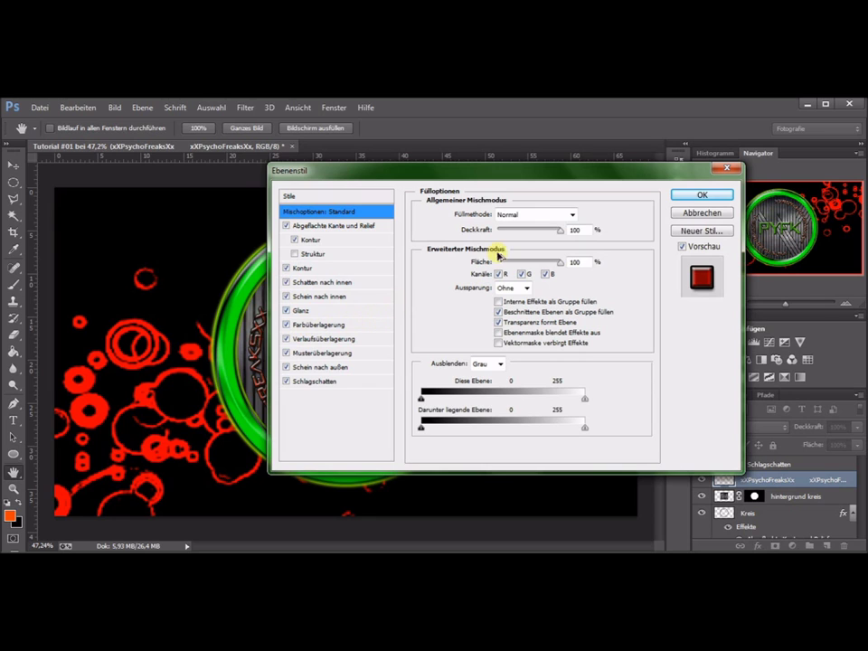
{"action": "key", "text": "F1"}
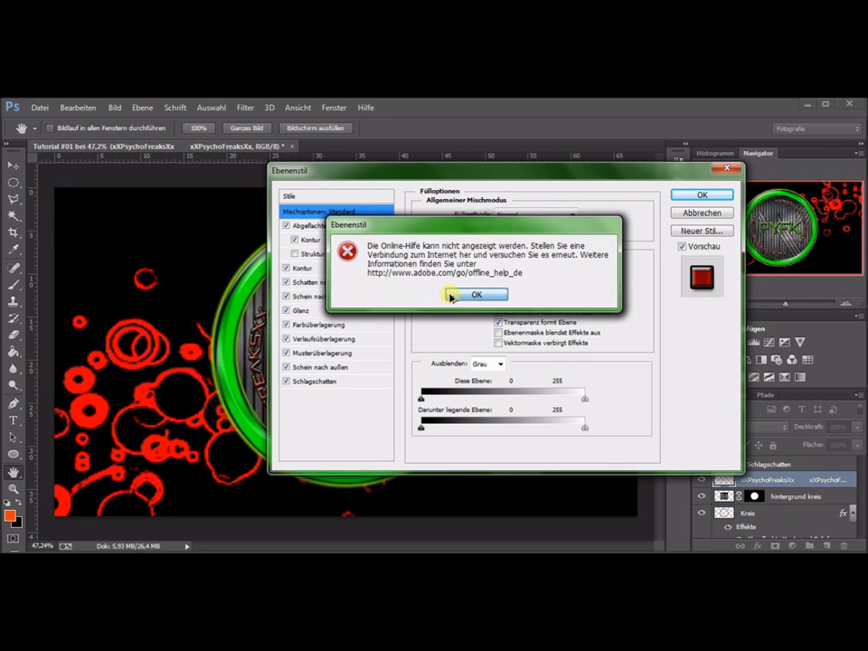
{"action": "left_click", "coordinate": [451, 299]}
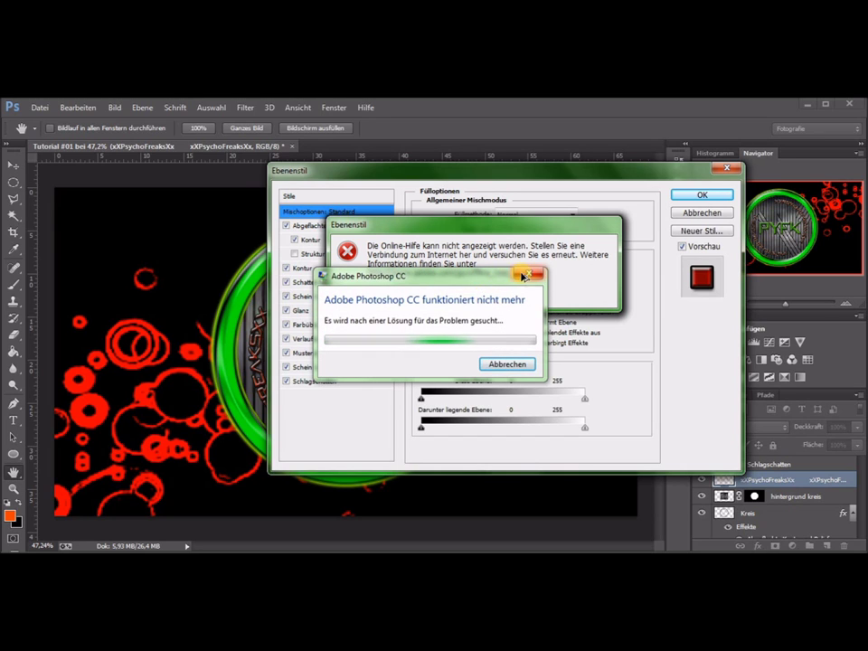
Dismiss the not-responding notice and cancel the crash-solution search, letting Photoshop close
{"action": "left_click", "coordinate": [529, 273]}
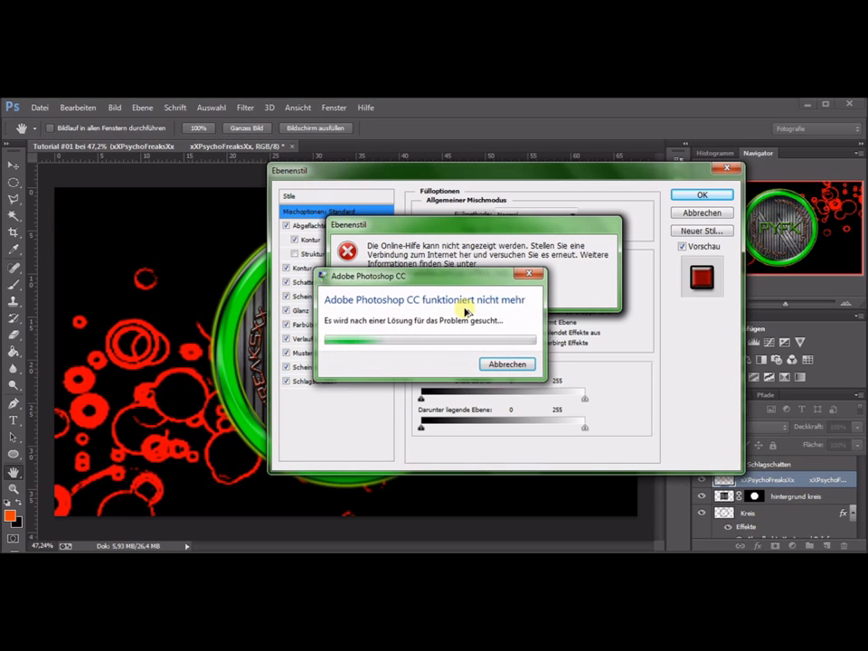
{"action": "left_click", "coordinate": [496, 365]}
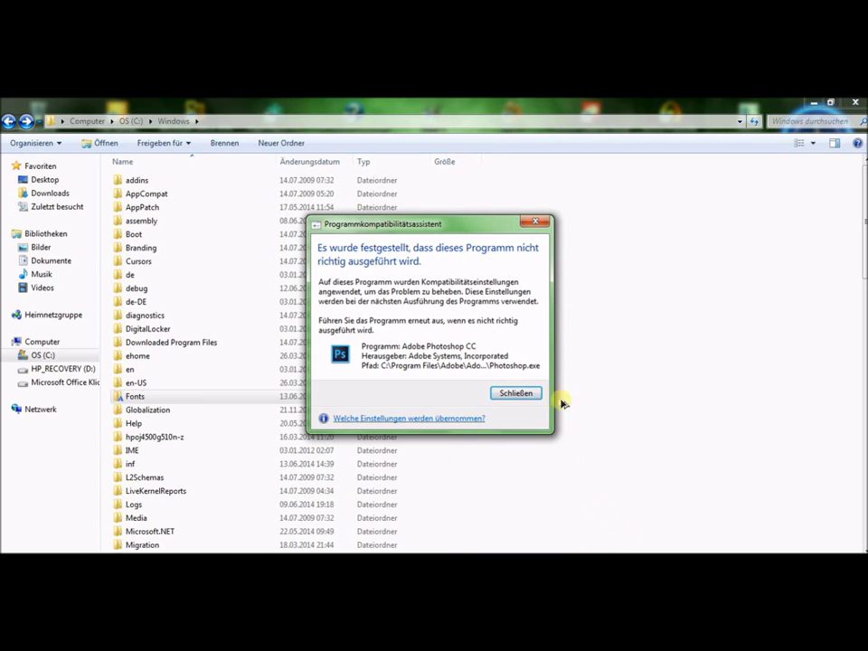
Close the Program Compatibility Assistant notice and the C:\Windows Explorer window
{"action": "left_click", "coordinate": [531, 400]}
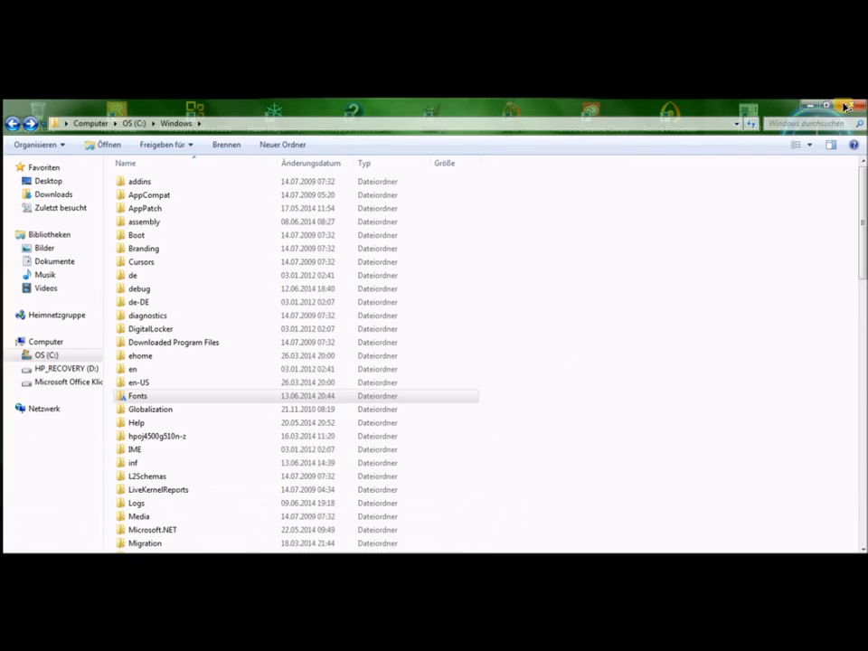
{"action": "left_click", "coordinate": [845, 107]}
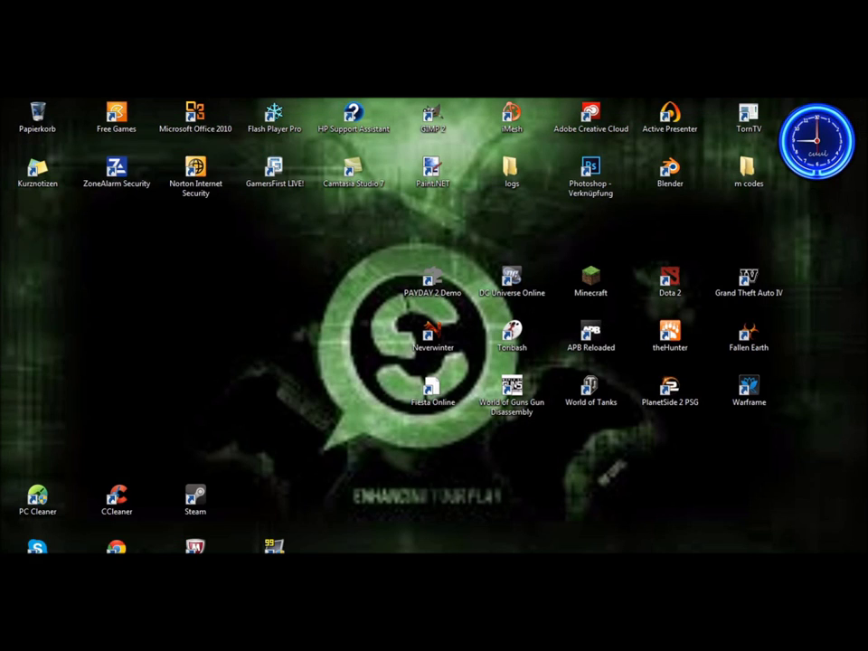
Close the Chrome window showing the unavailable font download page
{"action": "left_click", "coordinate": [193, 523]}
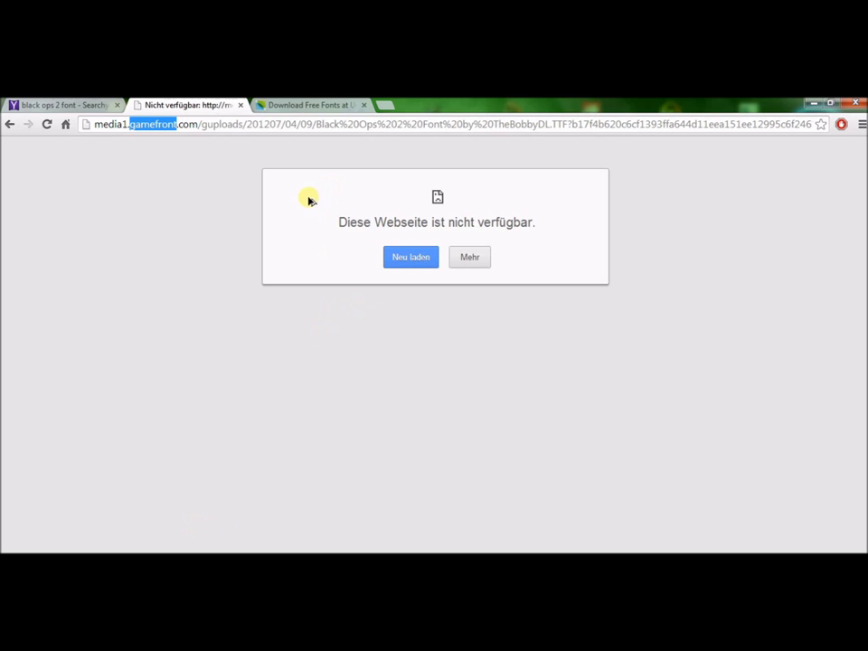
{"action": "left_click", "coordinate": [857, 106]}
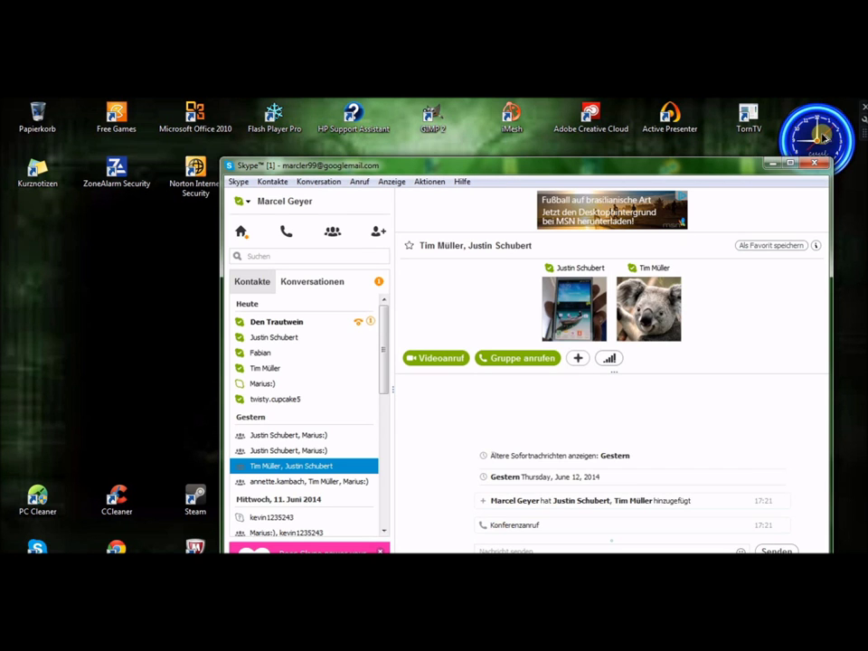
Close the Skype group conversation and dismiss the Erinnerung backup reminder
{"action": "left_click", "coordinate": [815, 164]}
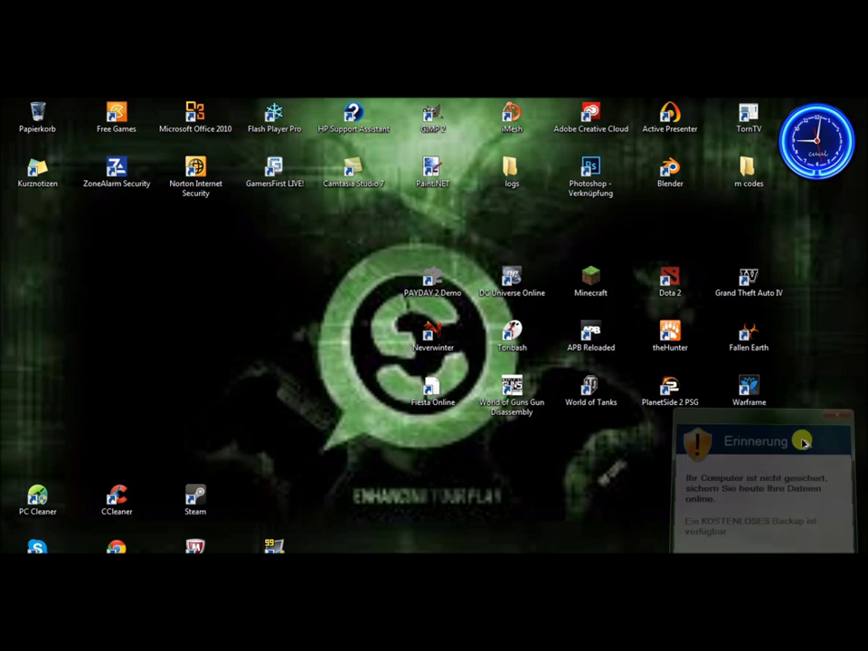
{"action": "left_click", "coordinate": [838, 406]}
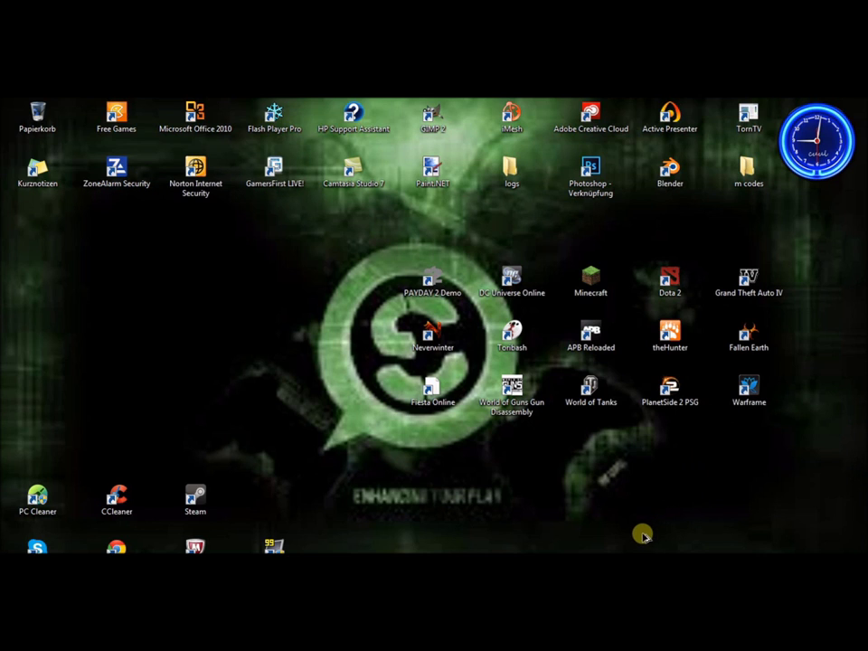